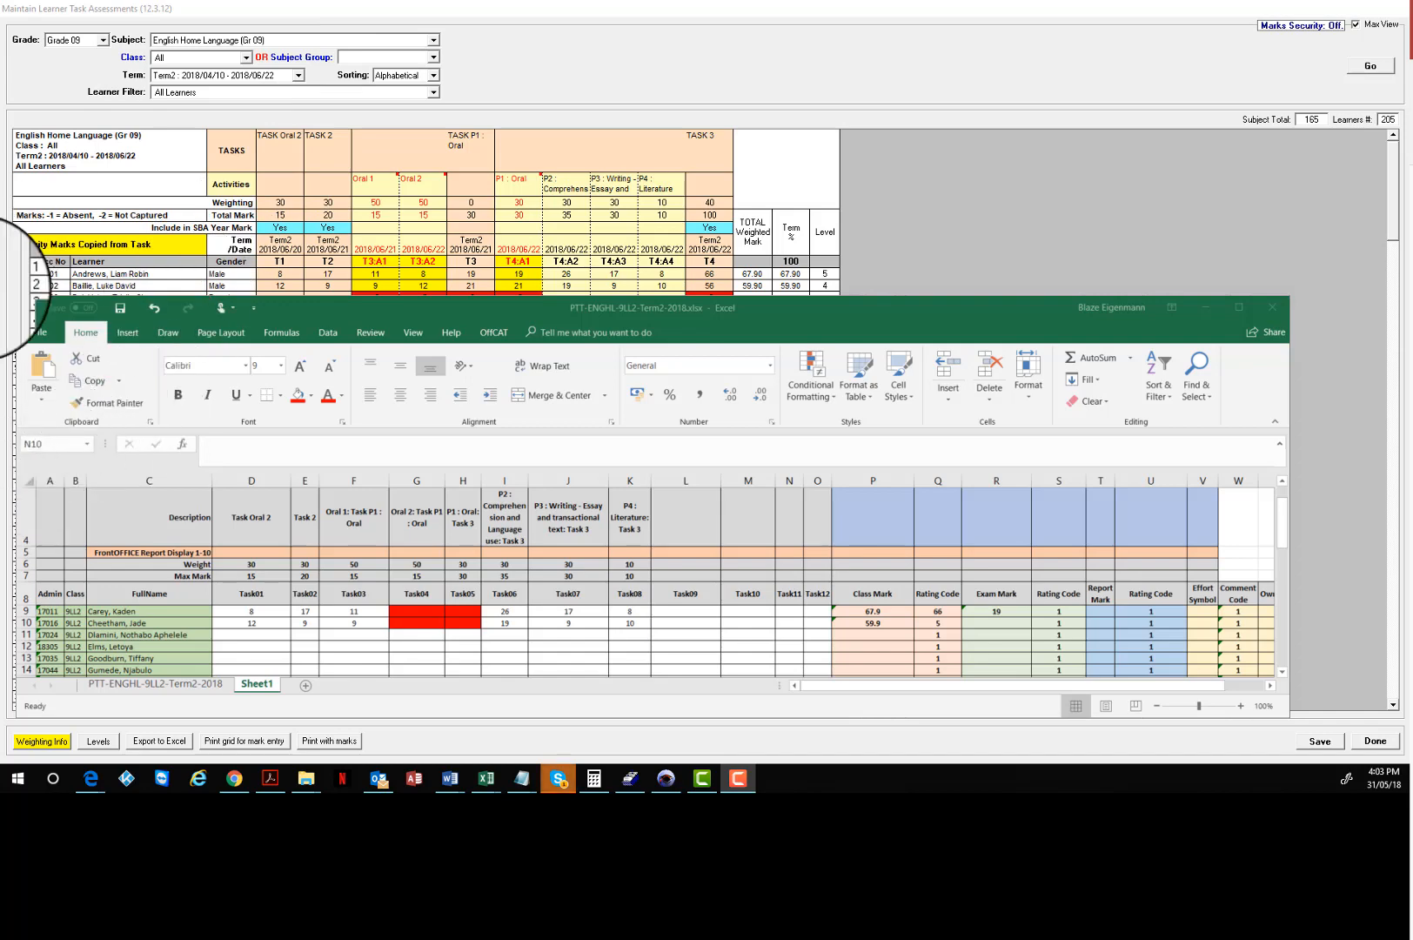
Switch to the Video Manual Index document in Word and review the Grade 7 and Grade 8 links under Term2 Home Language Marksheets Explanation.
click(450, 778)
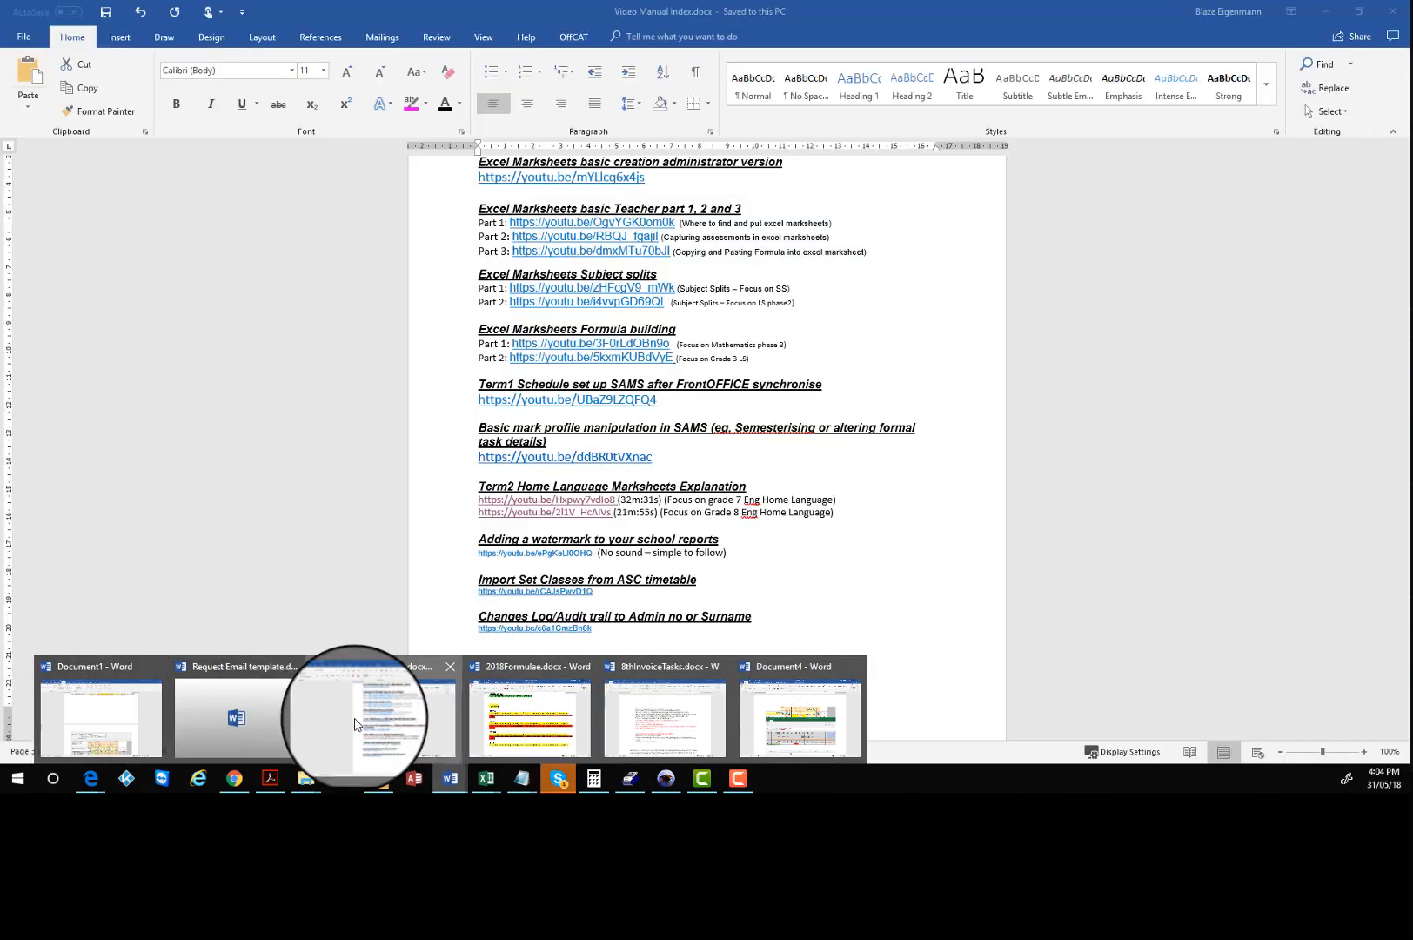
click(355, 724)
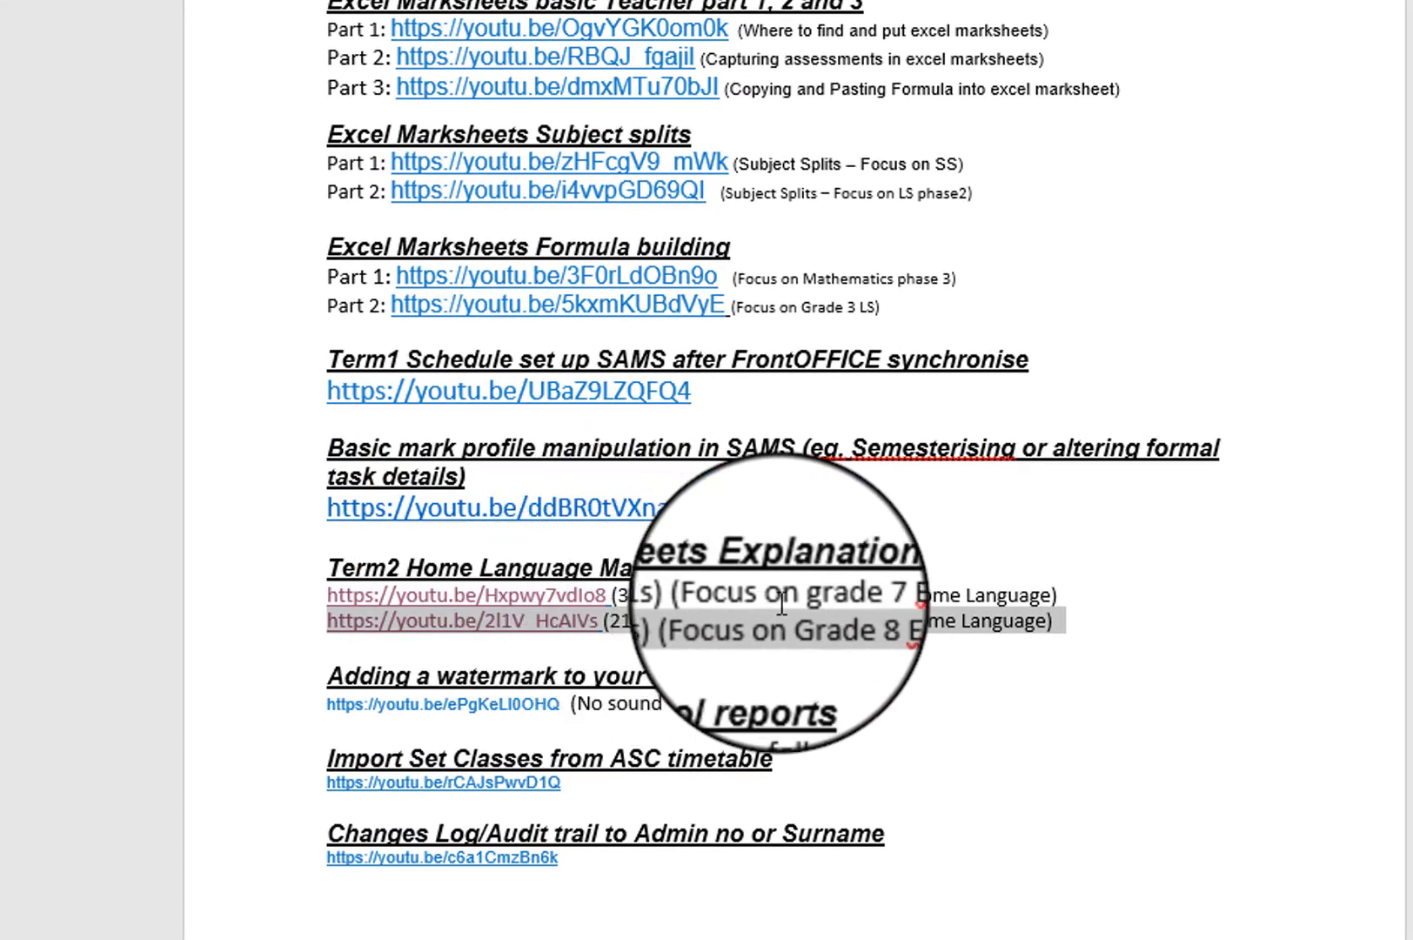
drag(802, 590, 831, 610)
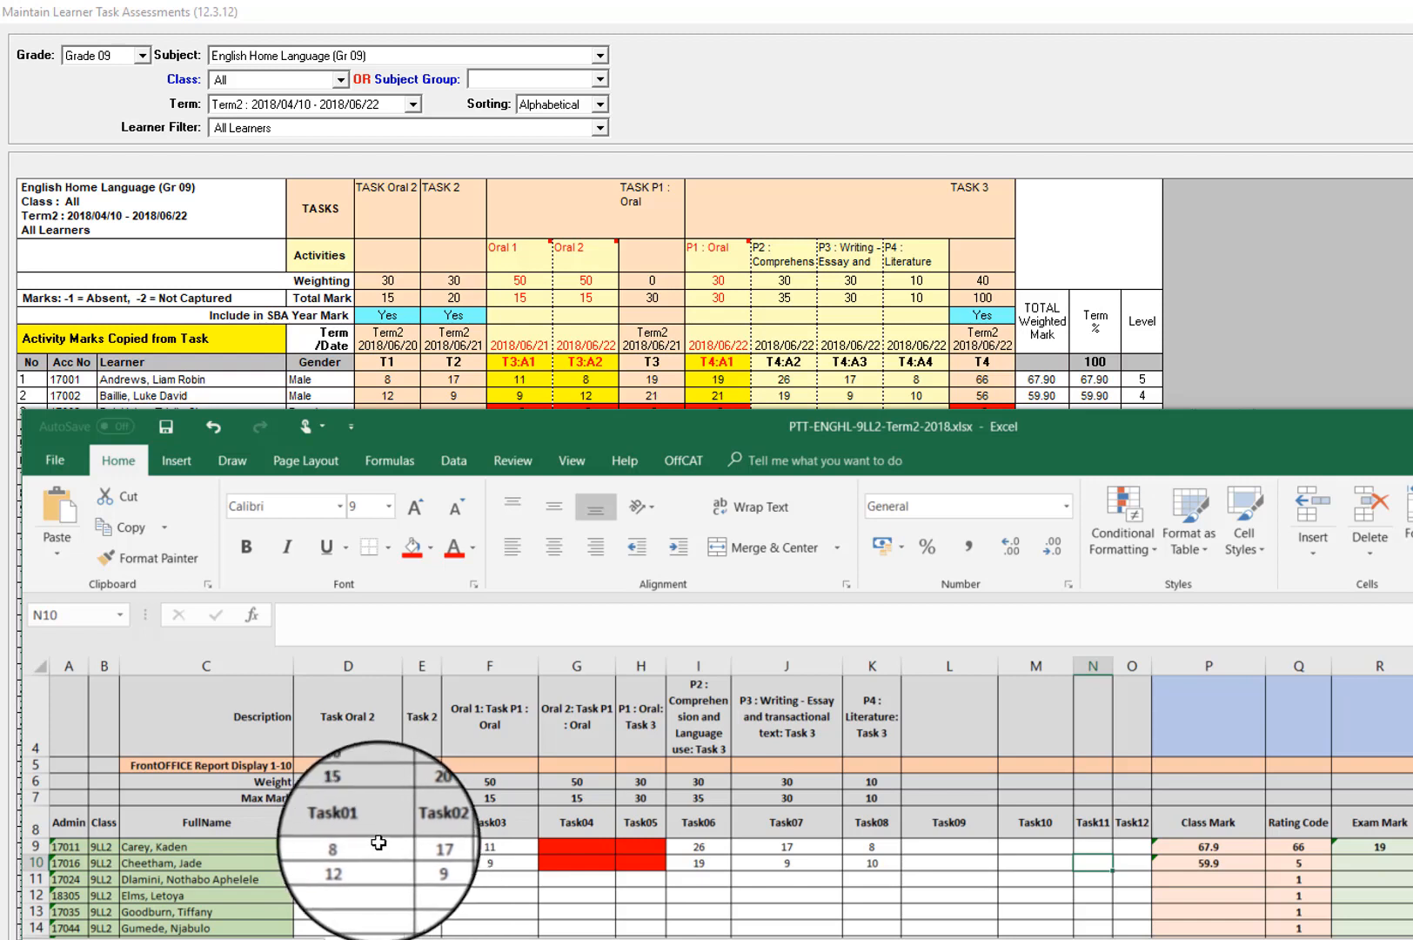
In the Excel marksheet, examine the Task01 to Task08 marks in D9:K10 and the Task Oral 2 column from heading to marks.
click(364, 846)
drag(513, 855, 875, 867)
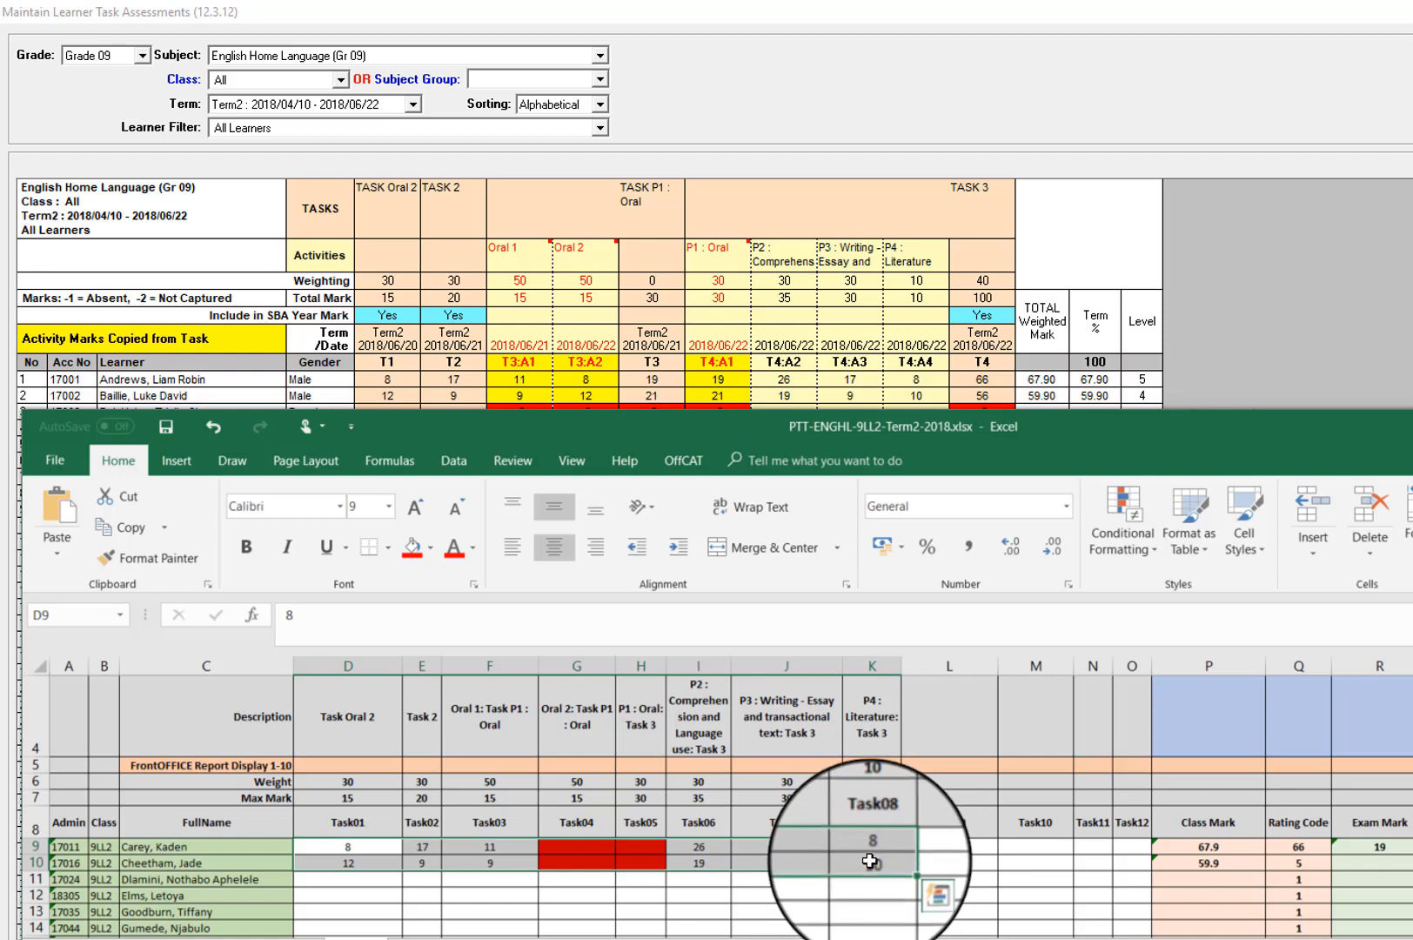
click(945, 867)
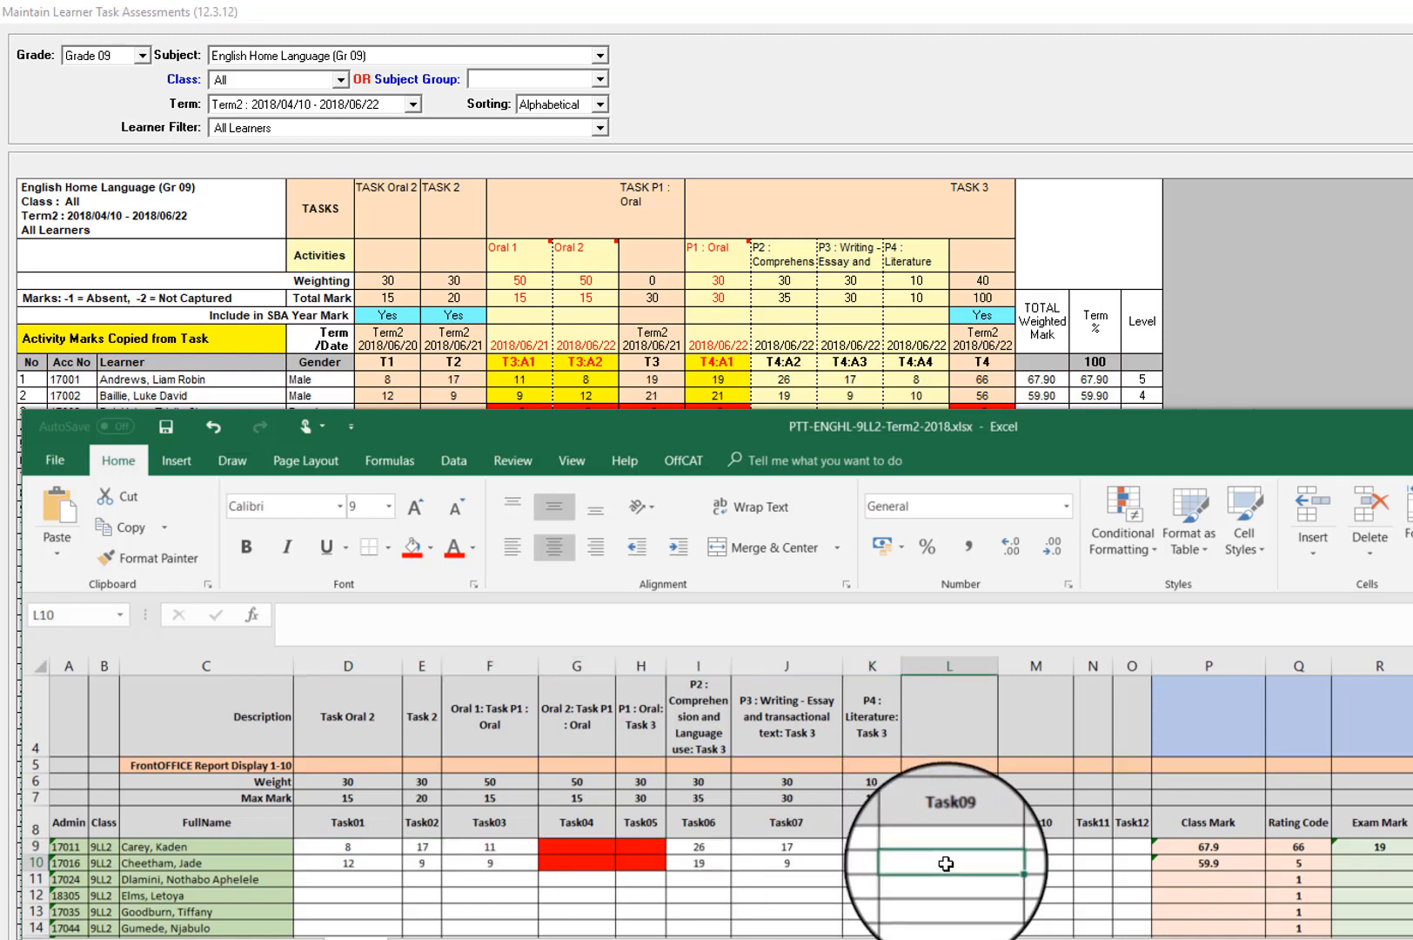
drag(881, 865, 383, 847)
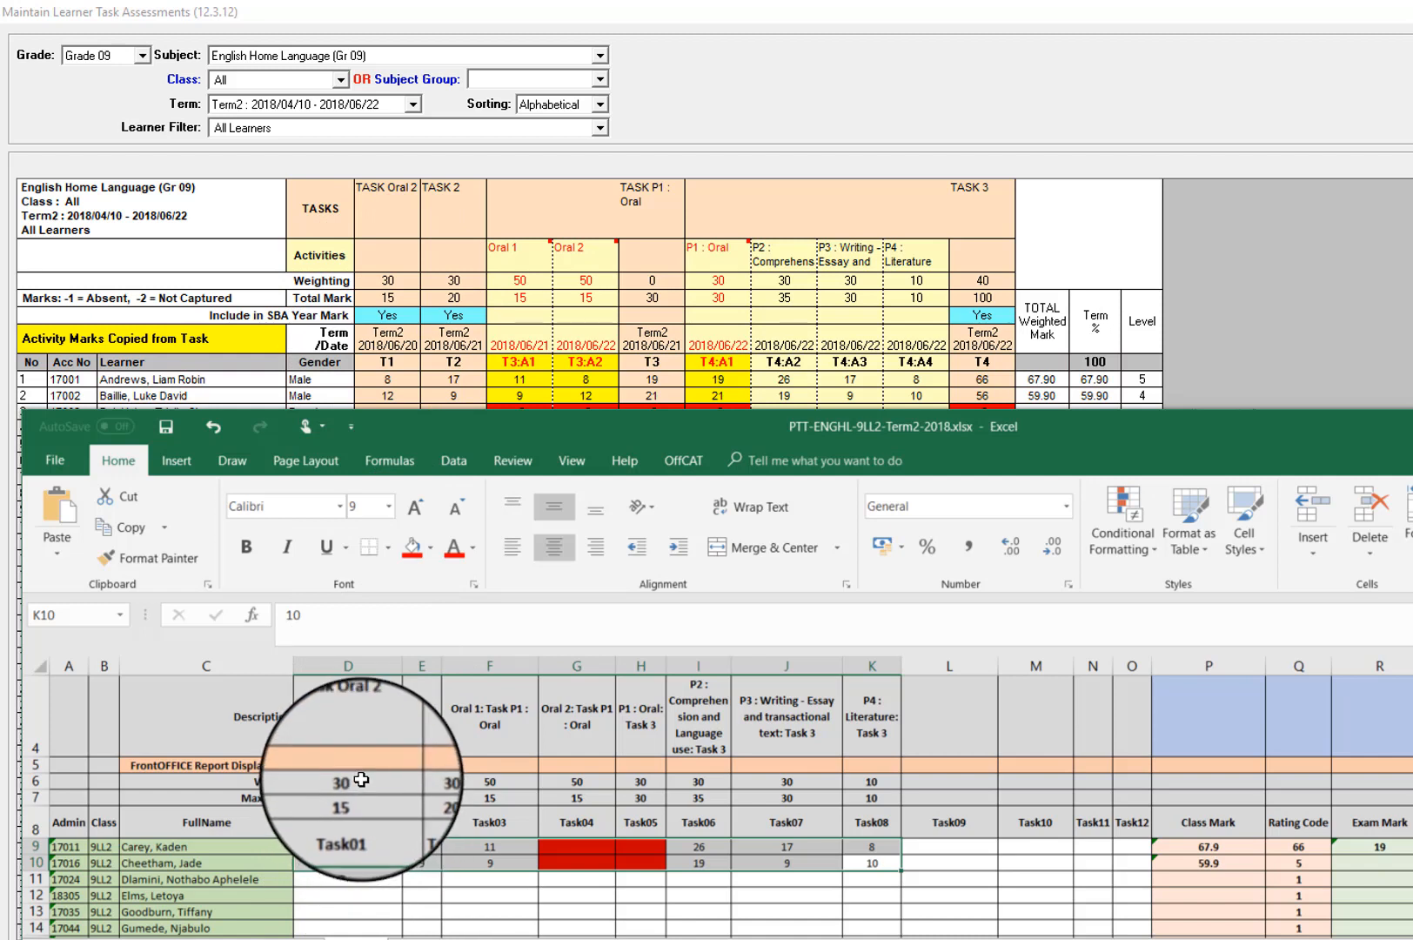
click(348, 716)
drag(348, 816, 349, 866)
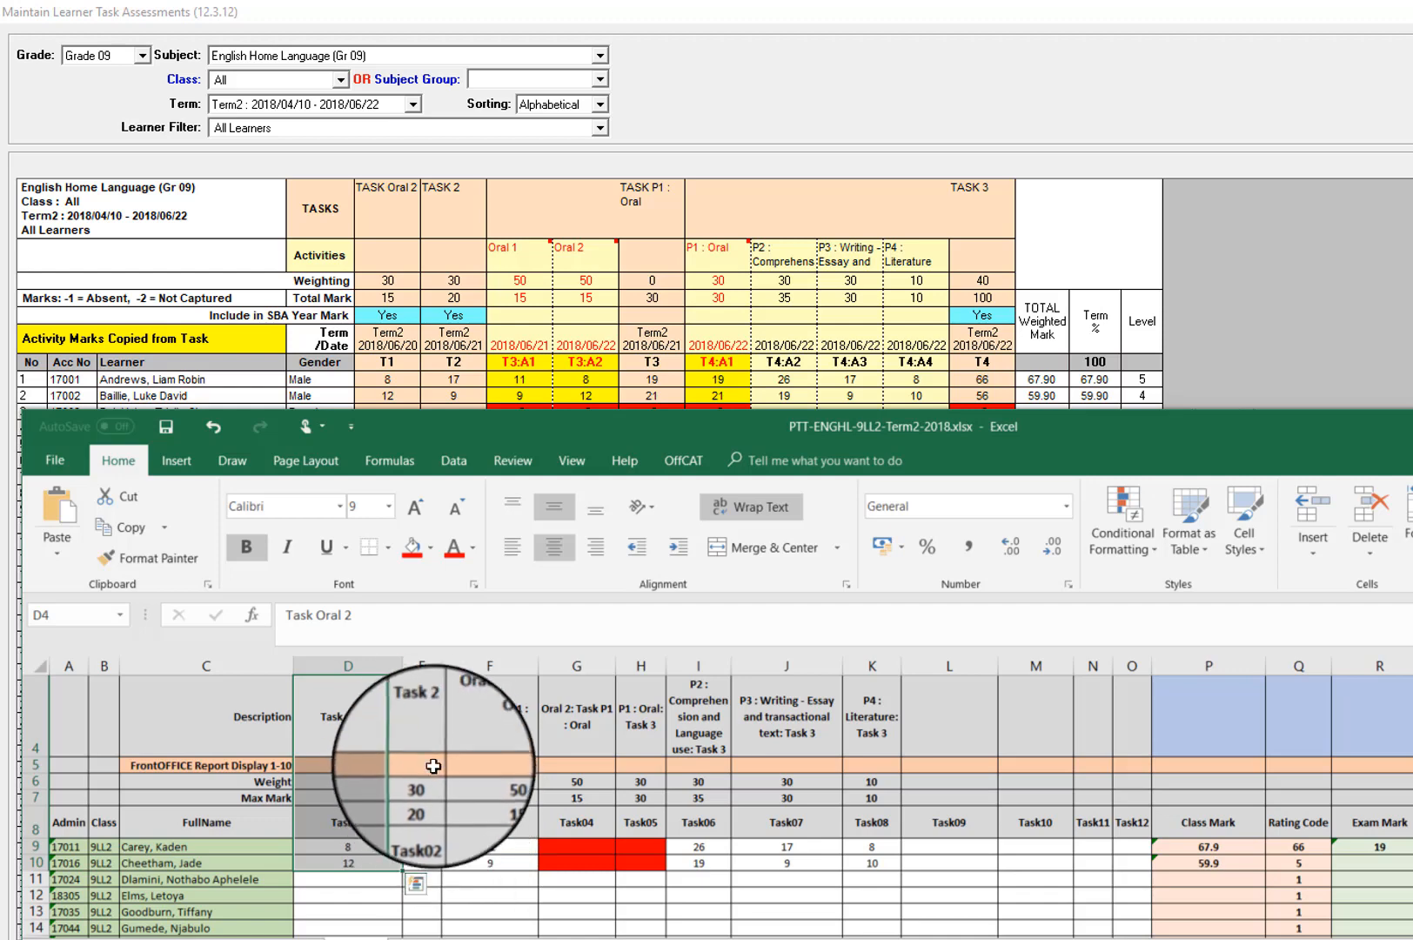
Compare the marksheet's Task 2 column with TASK 2 in Maintain Learner Task Assessments, and return to the Excel marksheet.
click(432, 725)
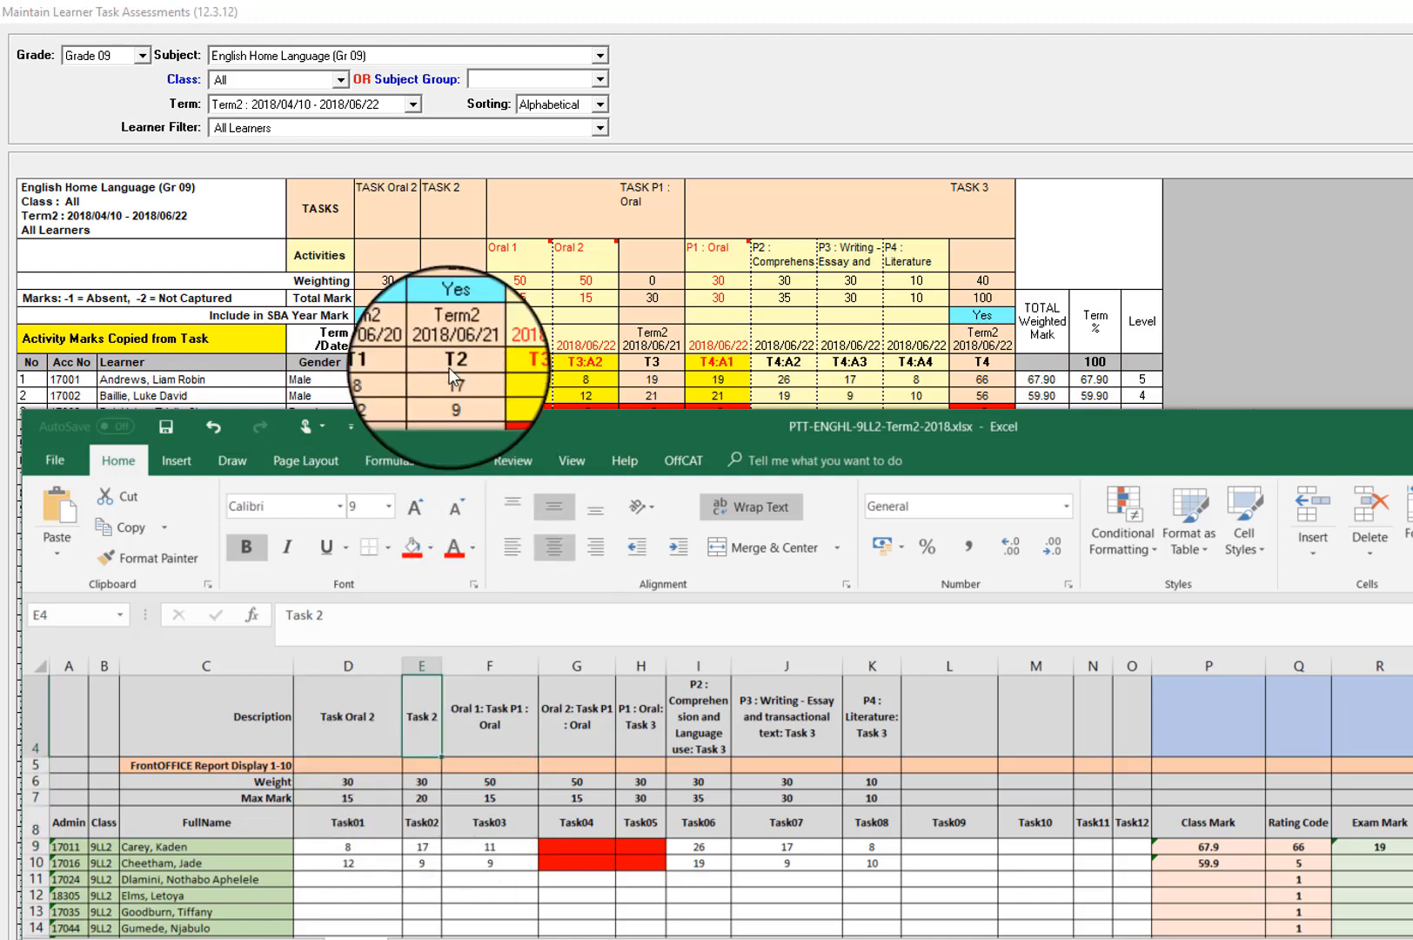
click(457, 196)
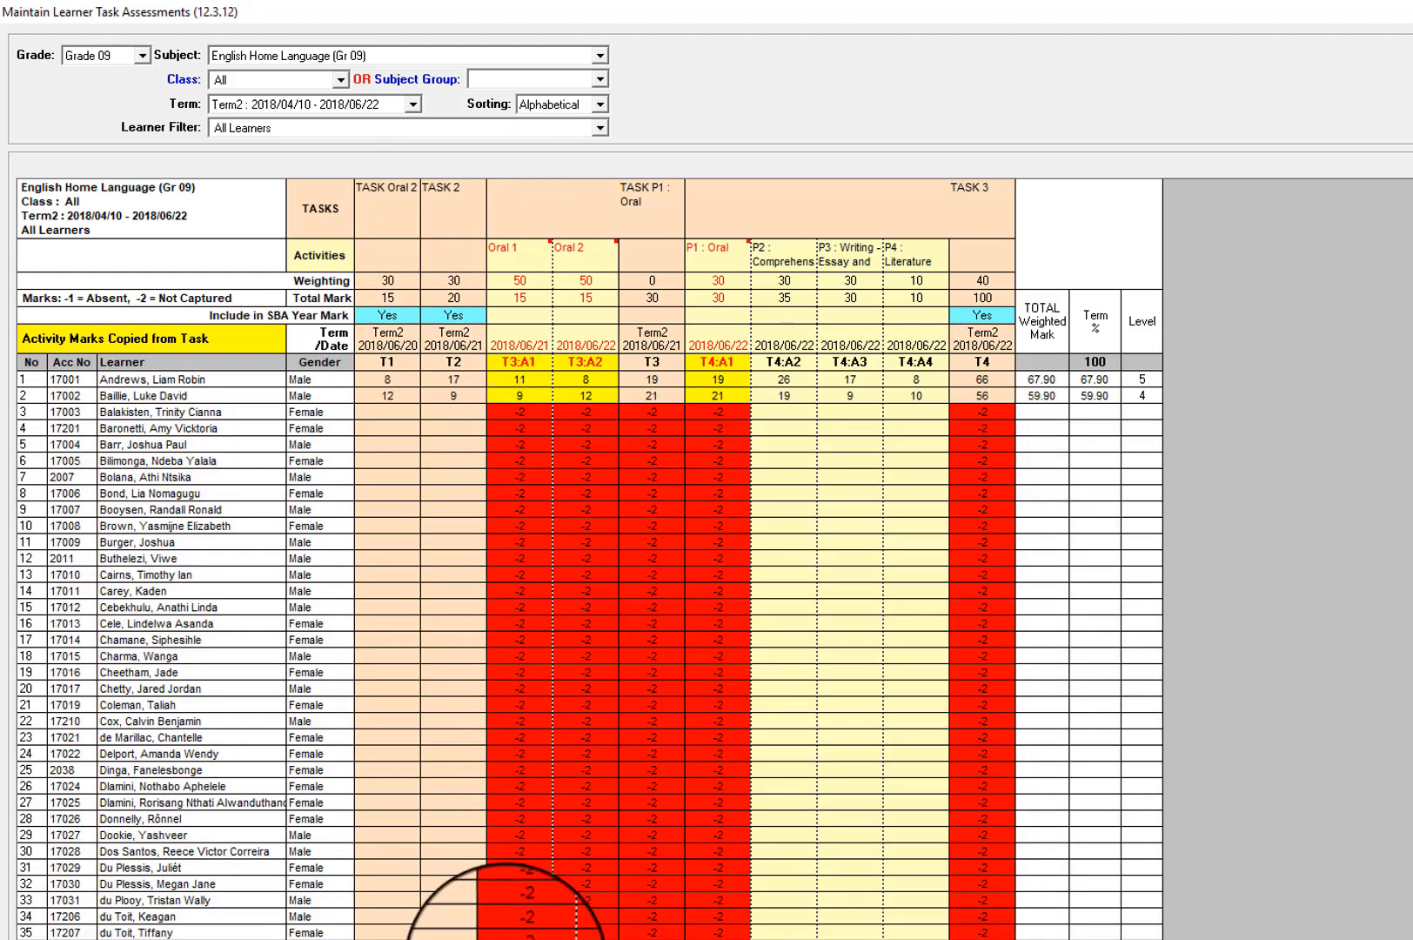
click(675, 939)
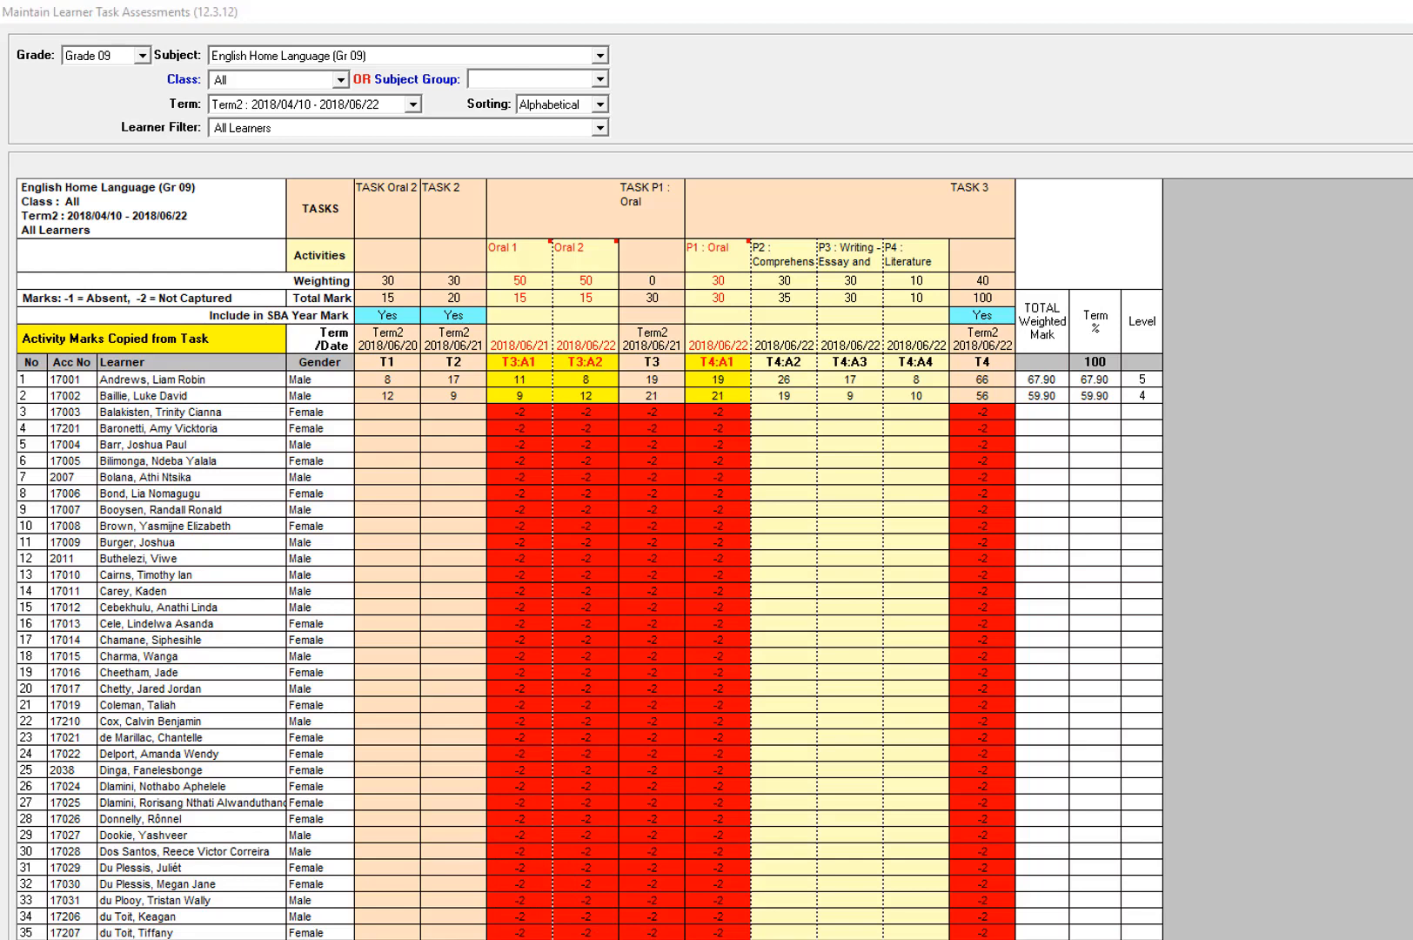
click(809, 905)
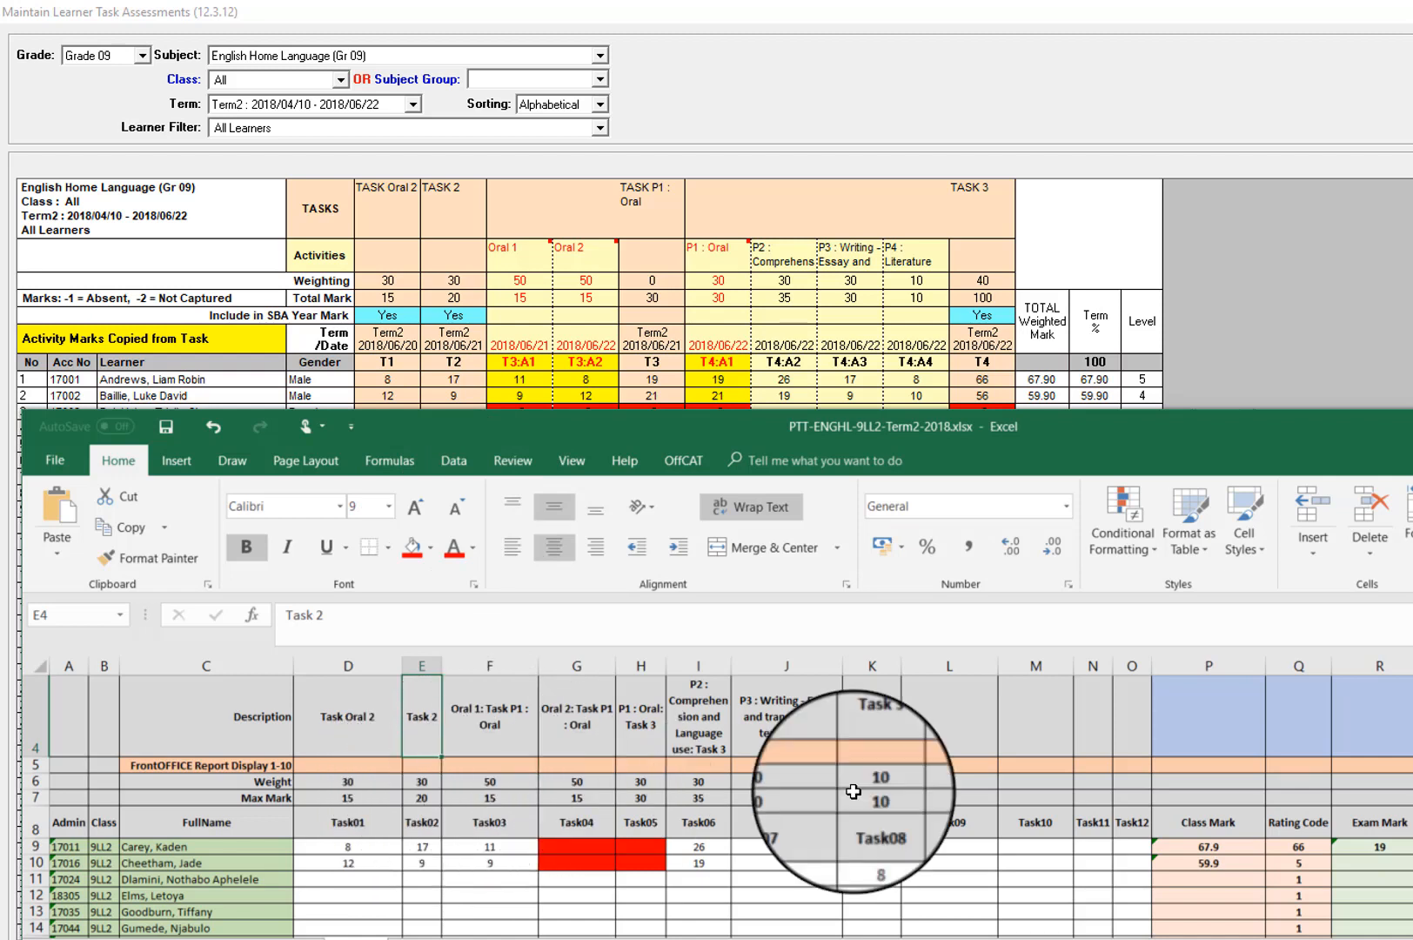
Inspect the Class Mark formula in P9 and compare the Oral 1 marks in F9:F10 with the red Task04 and Task05 cells.
click(1227, 847)
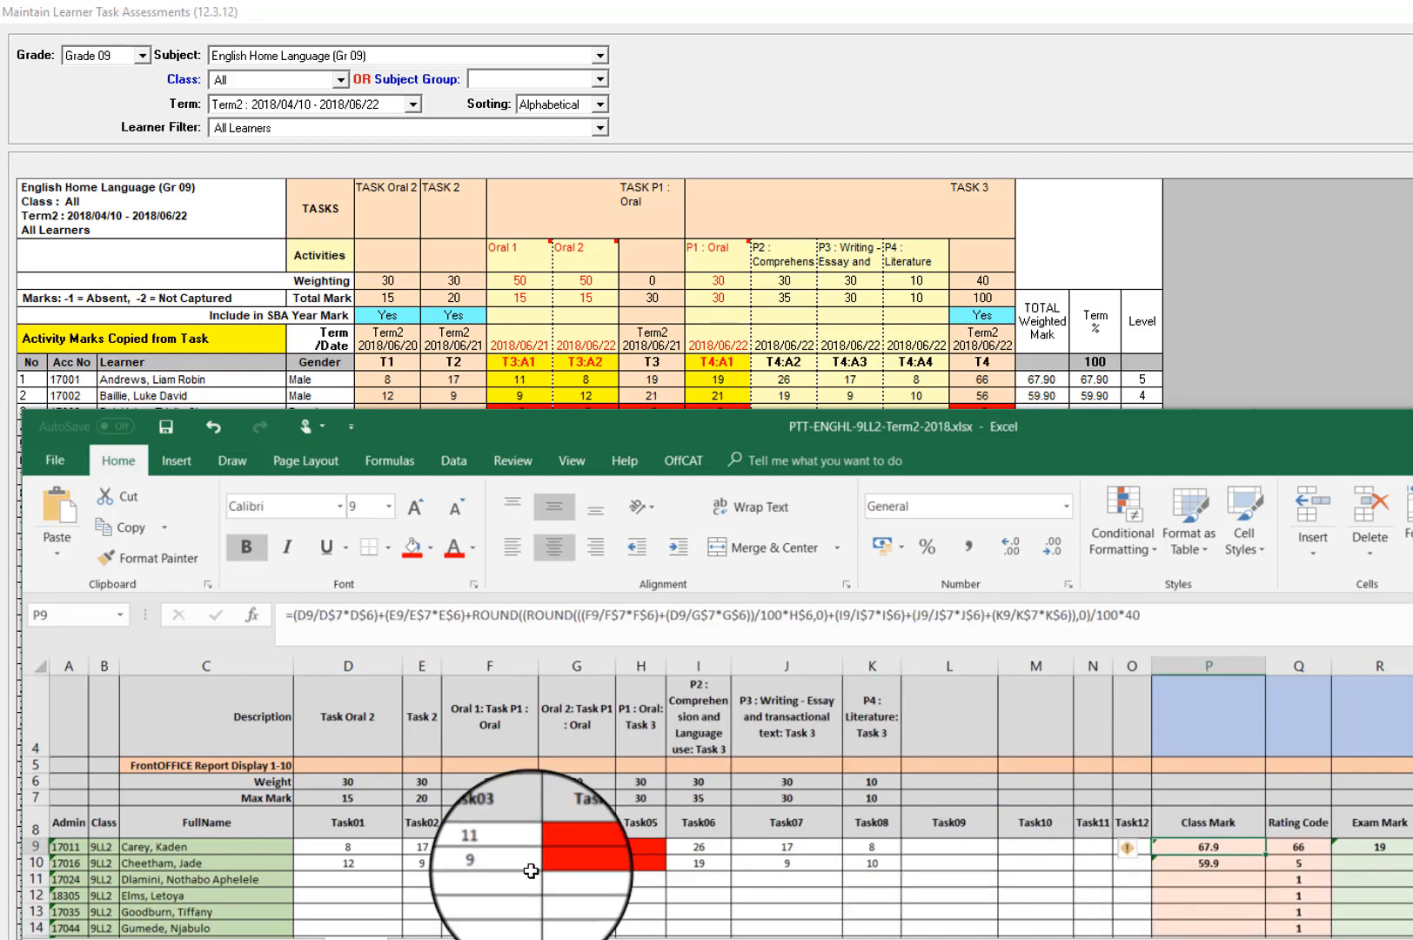
click(947, 861)
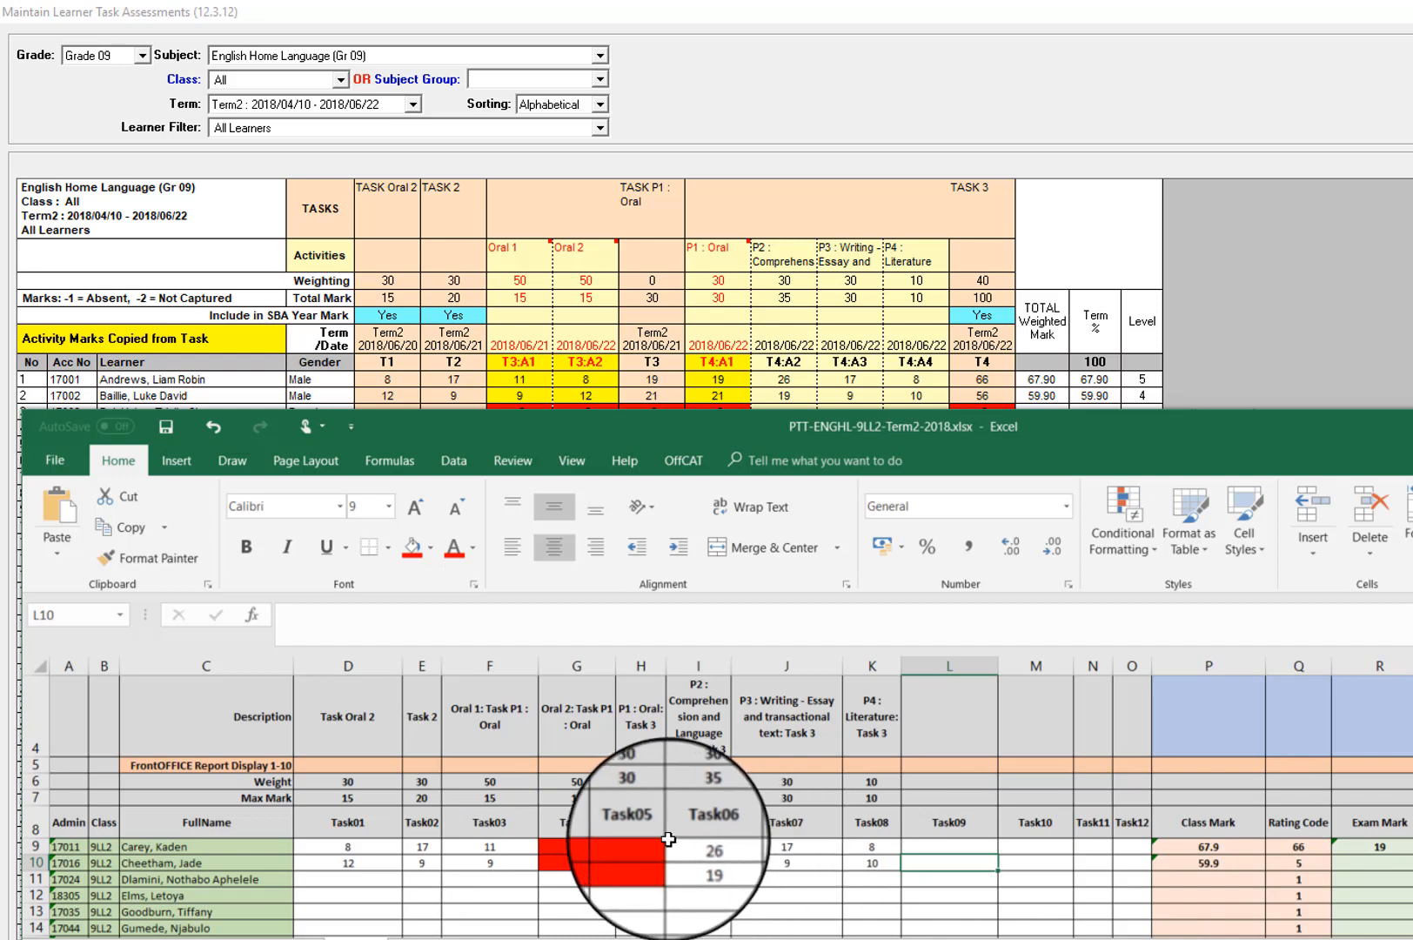
click(503, 852)
text(11 9)
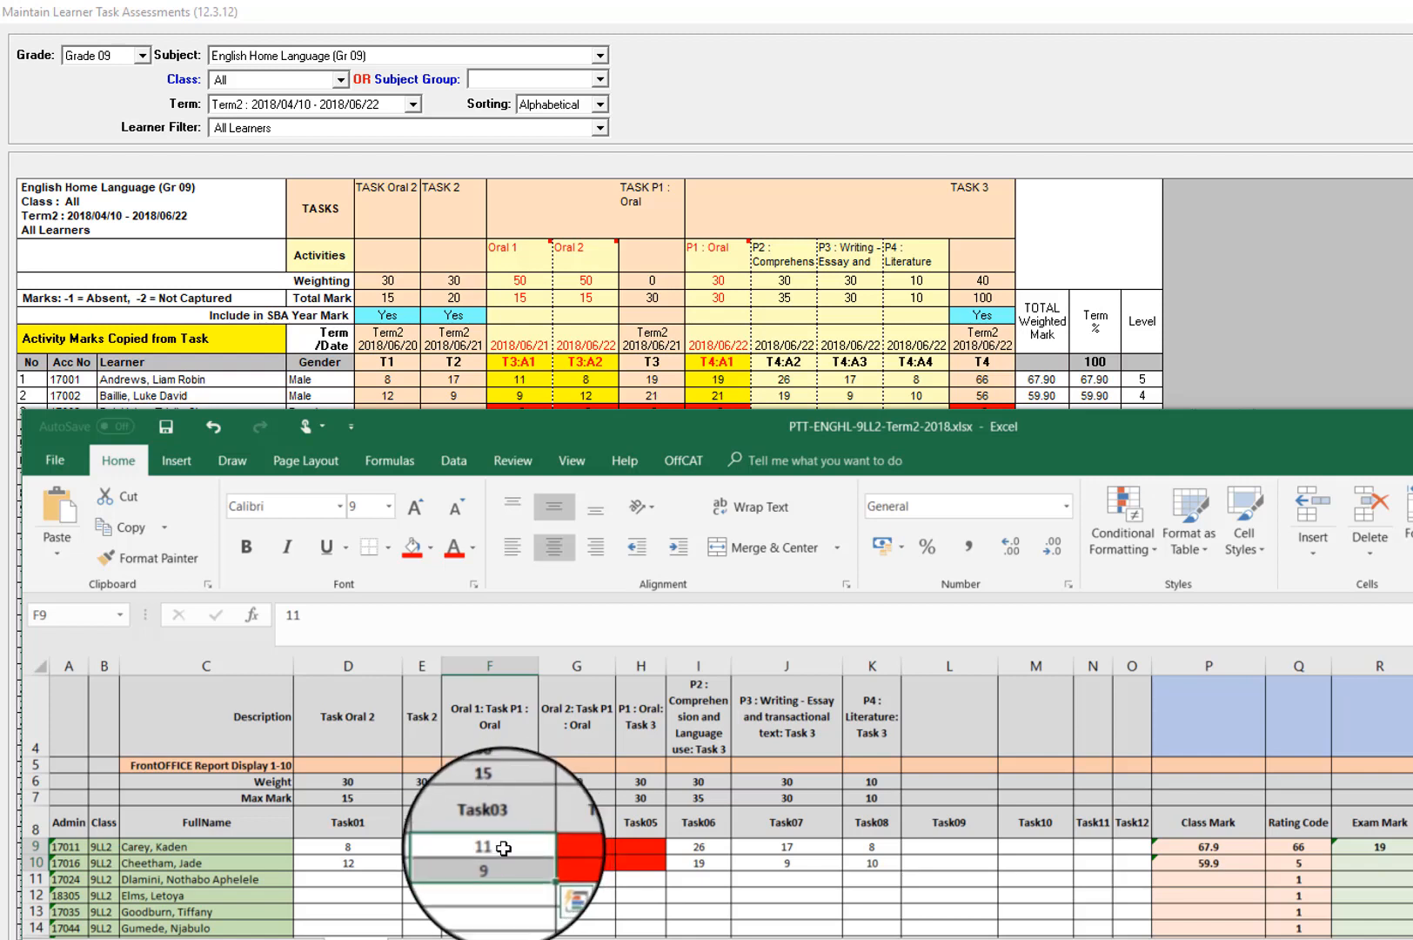
drag(502, 848, 504, 865)
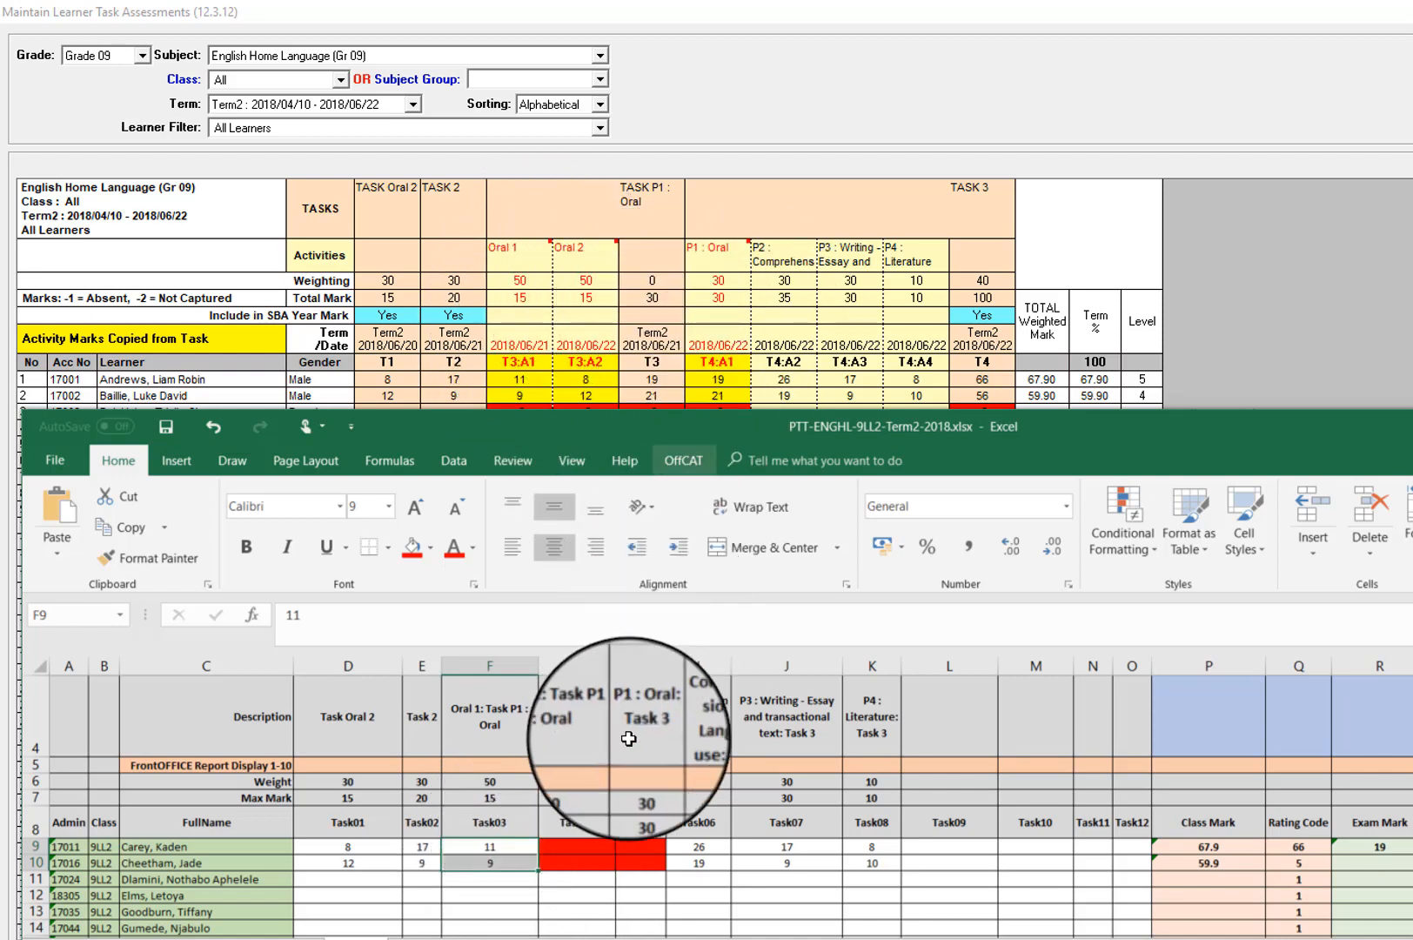
drag(592, 854, 637, 855)
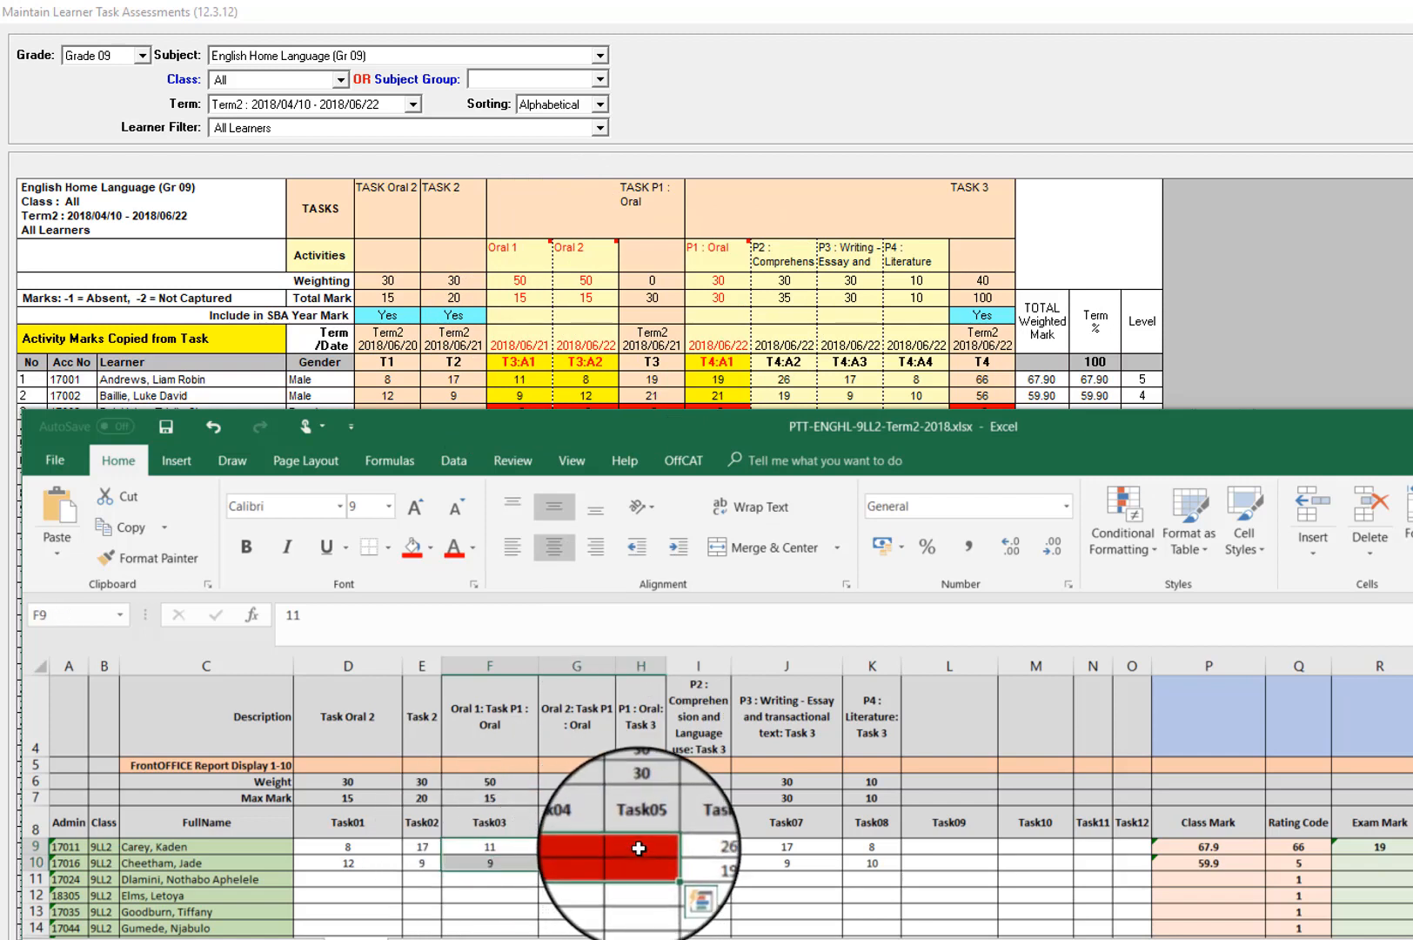
click(639, 849)
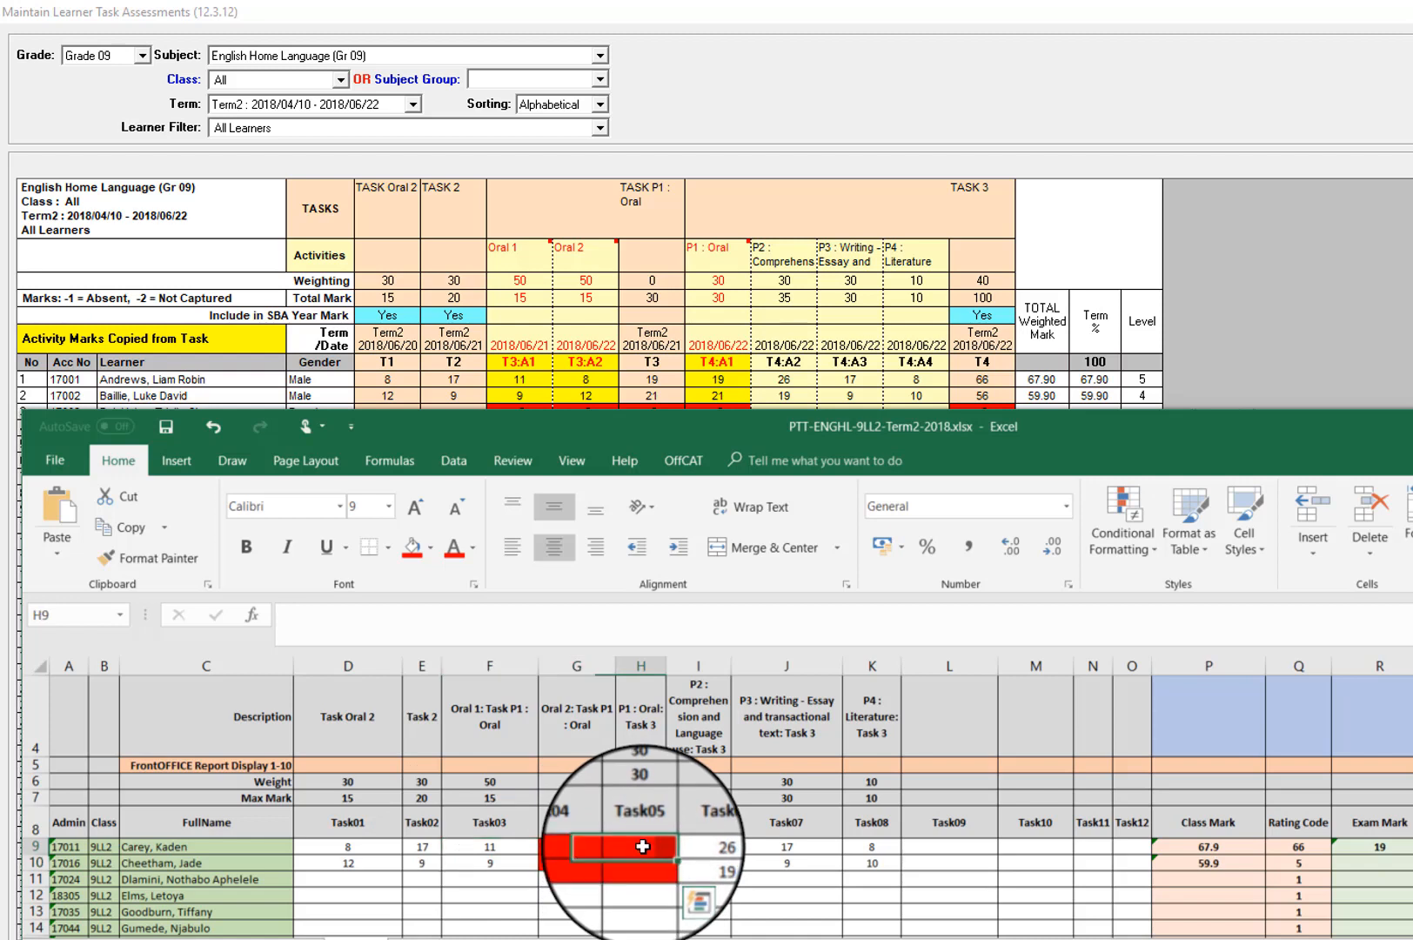
Review the Oral 1 marks in F9:F10 again alongside the blocked Oral 2 cell G9.
click(495, 846)
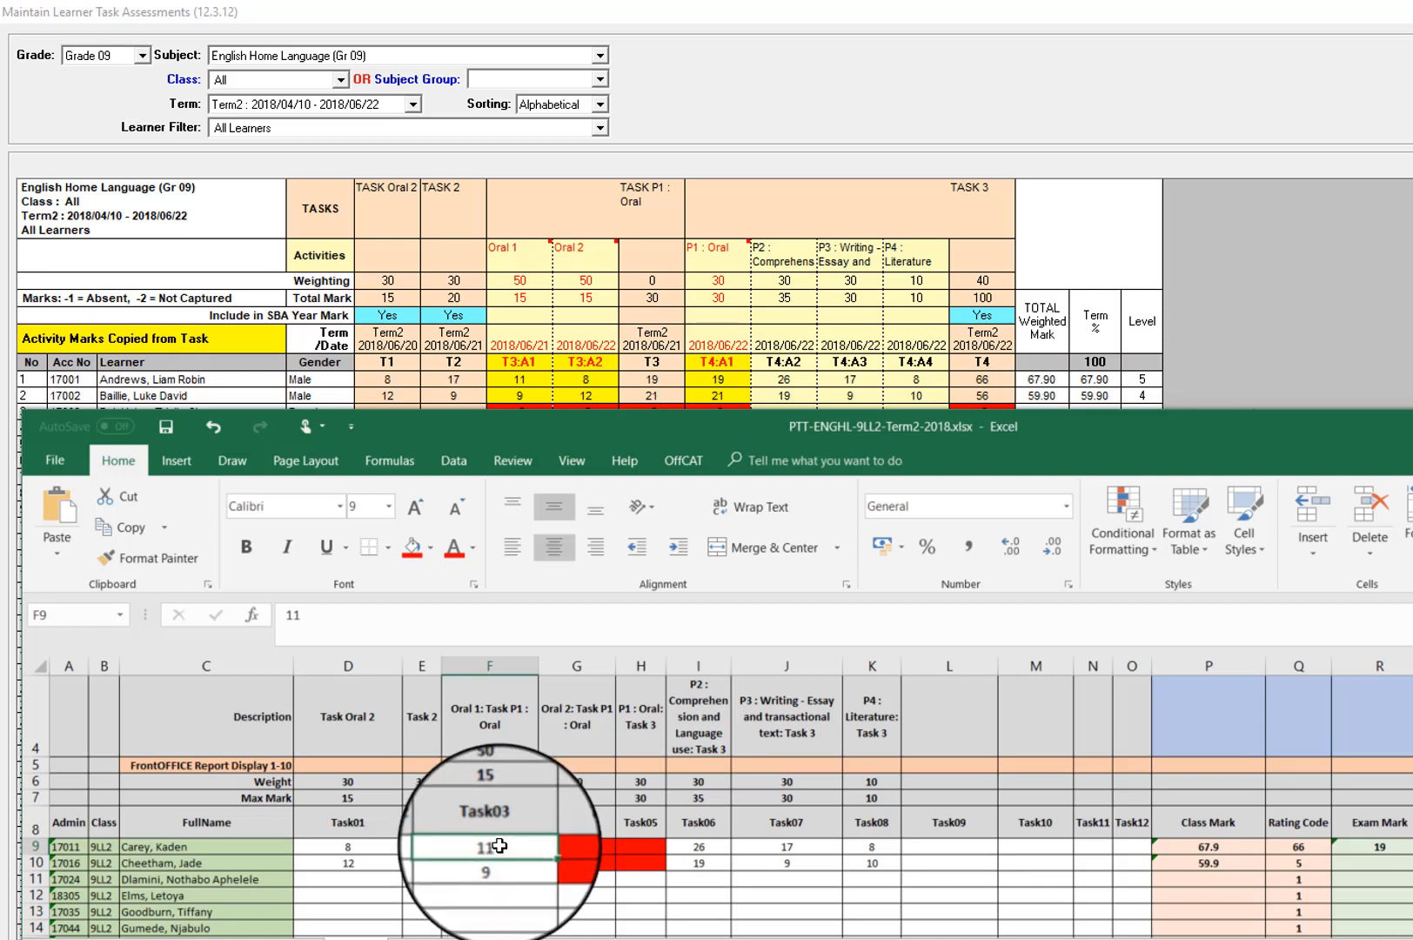
drag(499, 847, 500, 870)
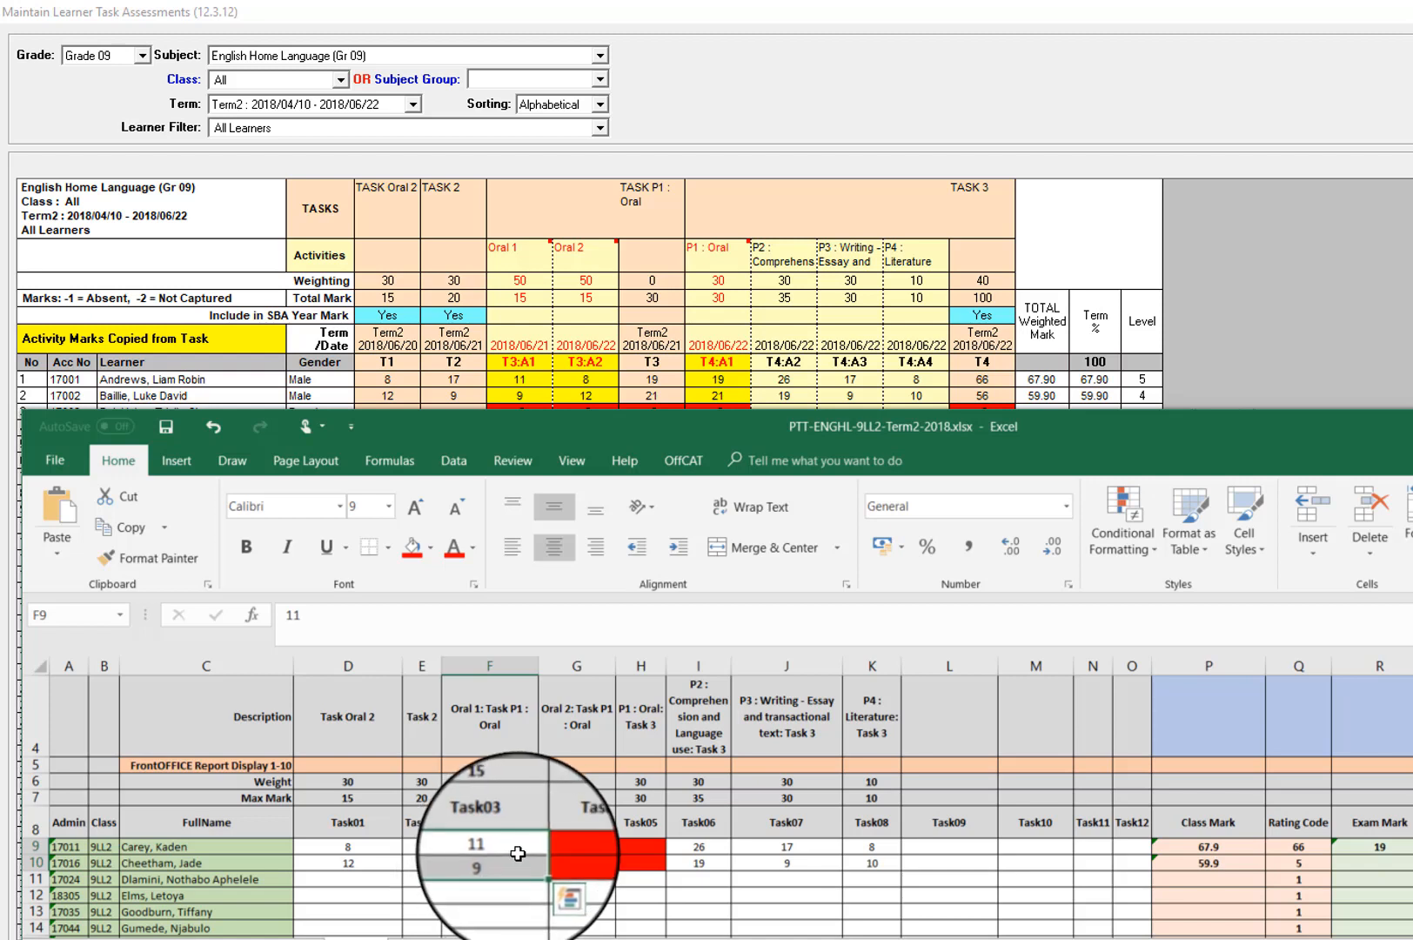
click(574, 846)
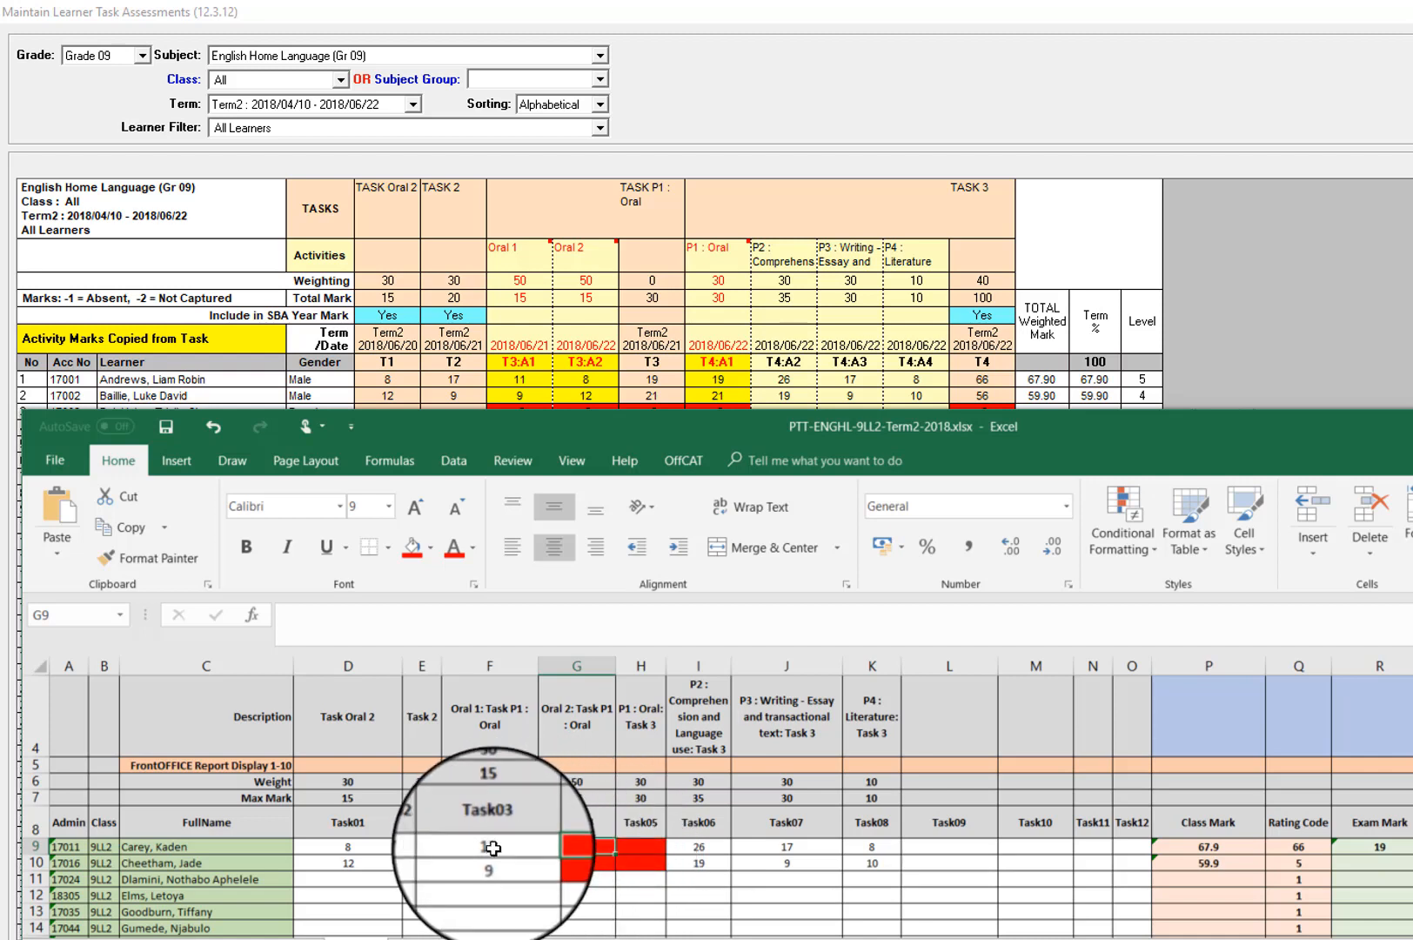
drag(492, 847, 492, 864)
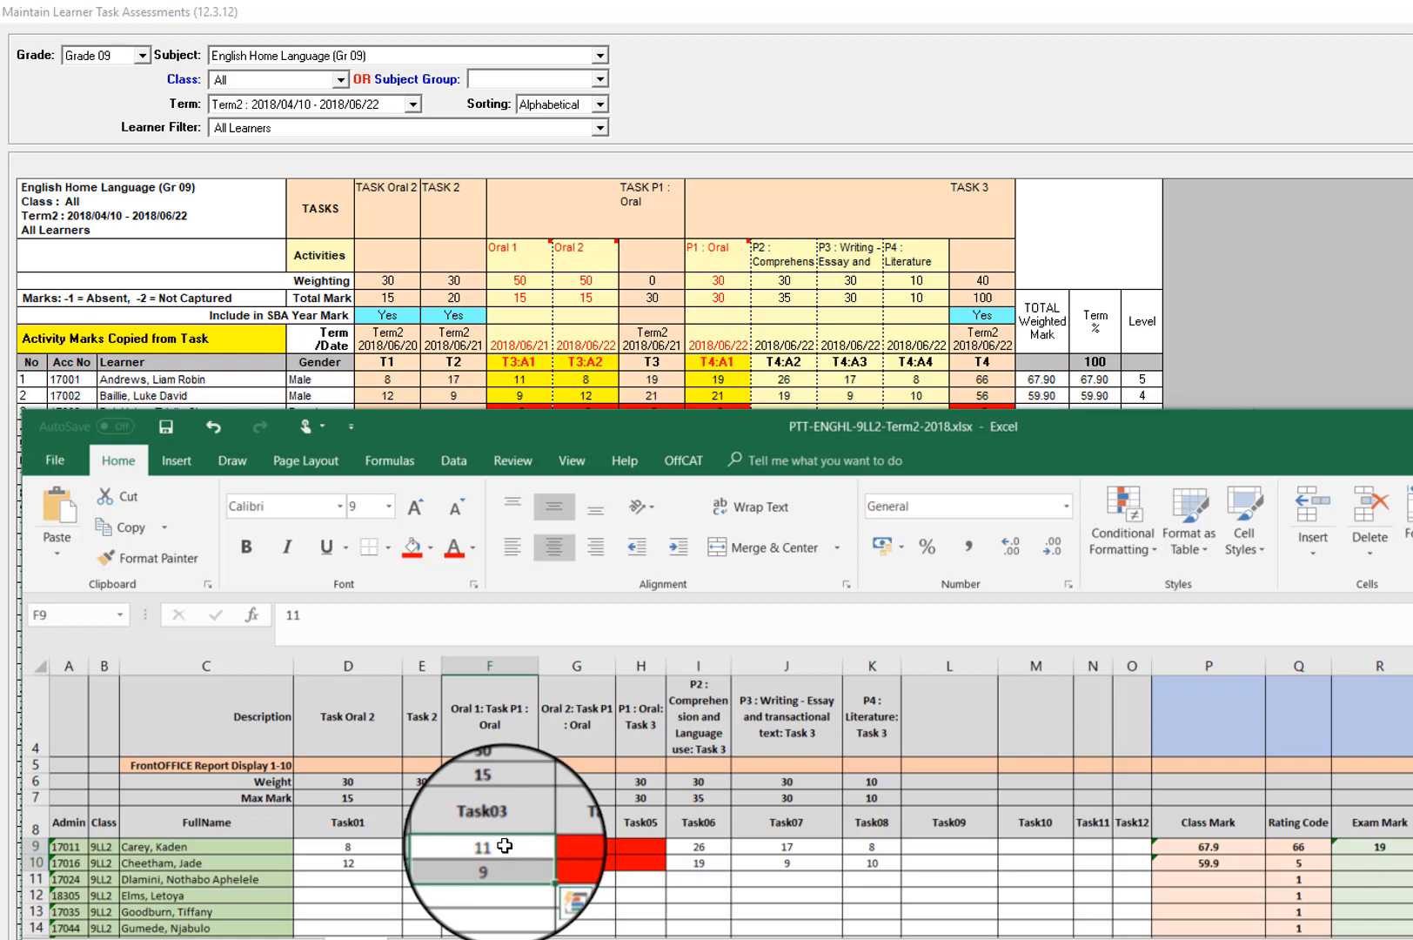
click(491, 846)
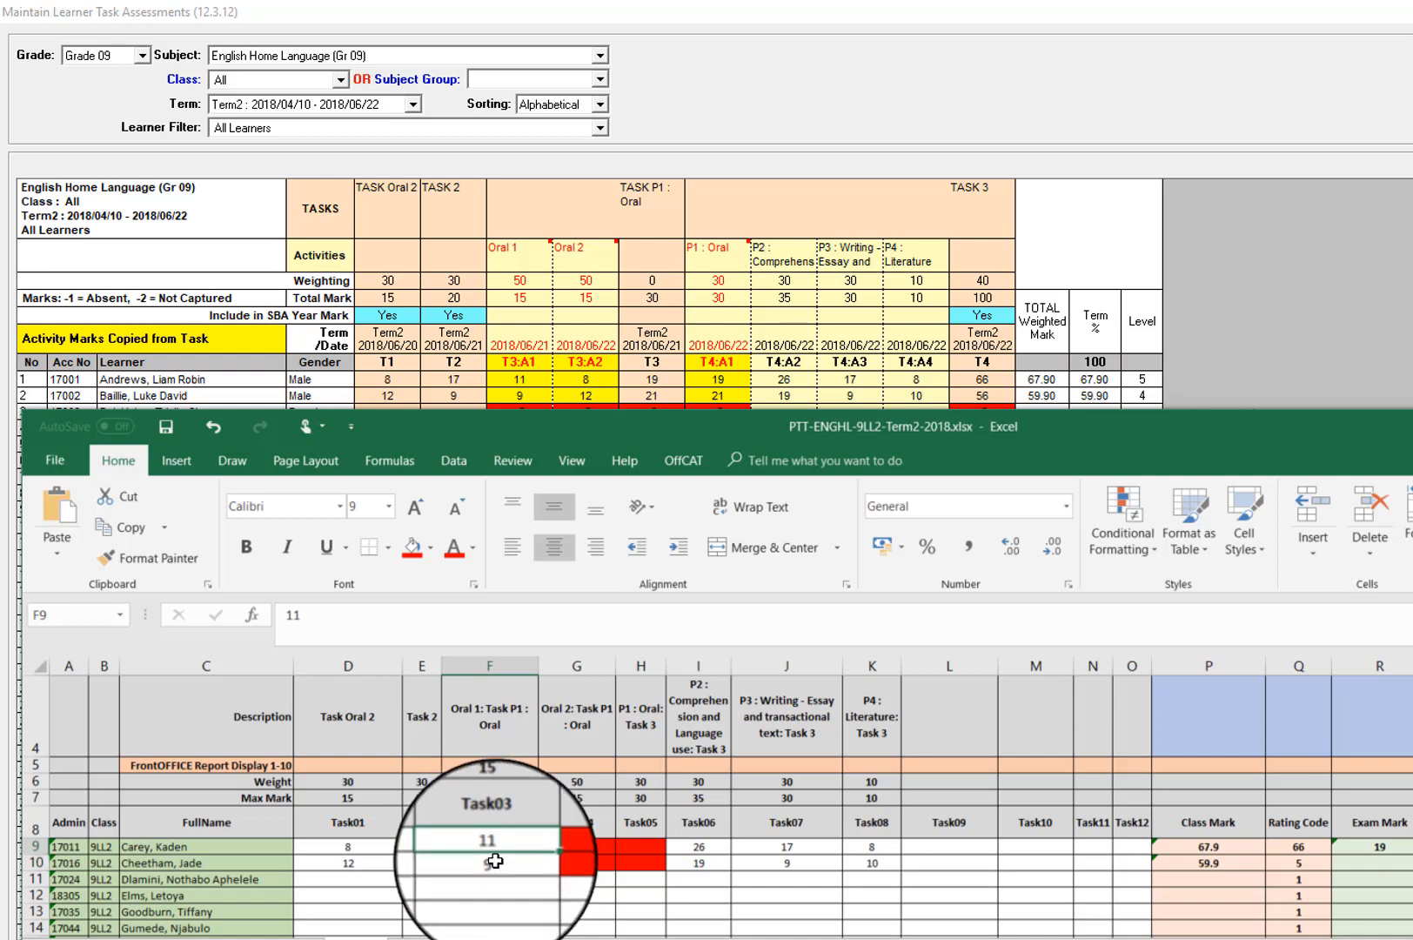
drag(505, 850, 505, 856)
Switch to Maintain Learner Task Assessments and load the Grade 09 English Home Language marks for Term1 : 2018/01/17 - 2018/03/28.
click(1349, 305)
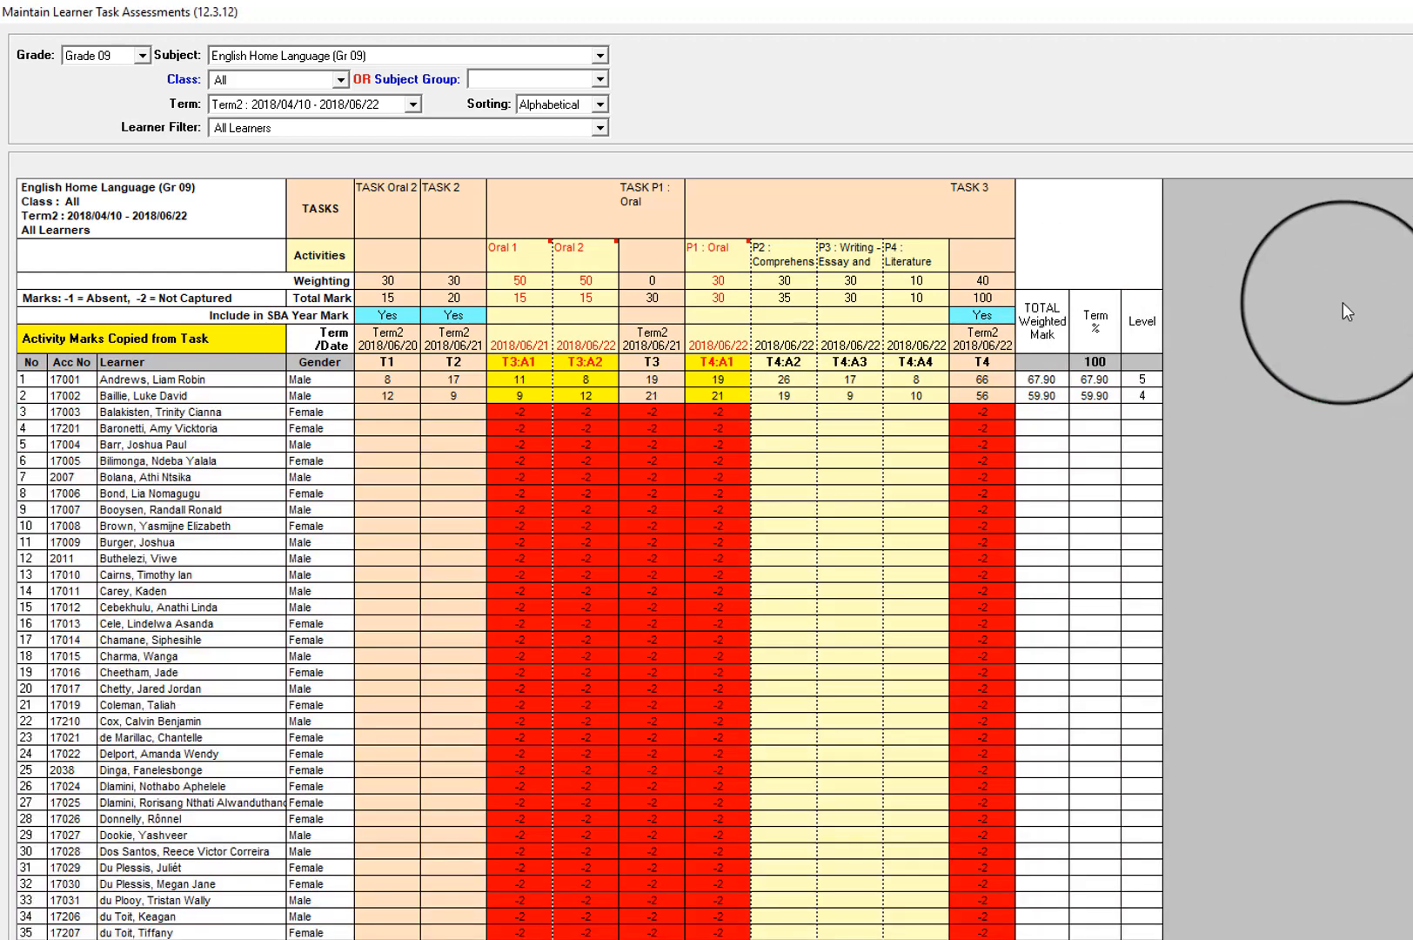
click(414, 106)
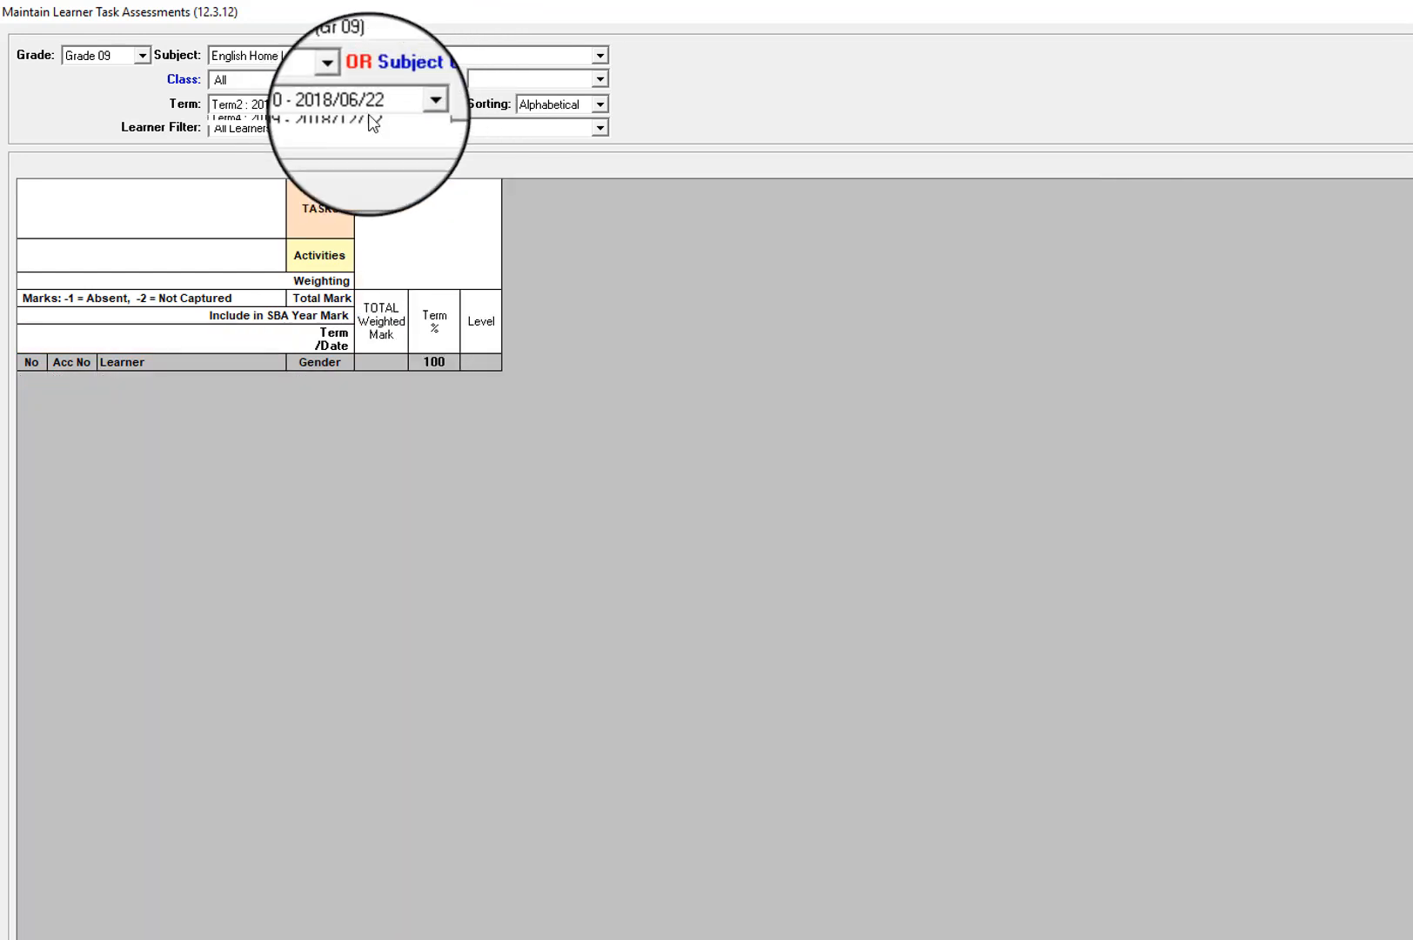
click(313, 124)
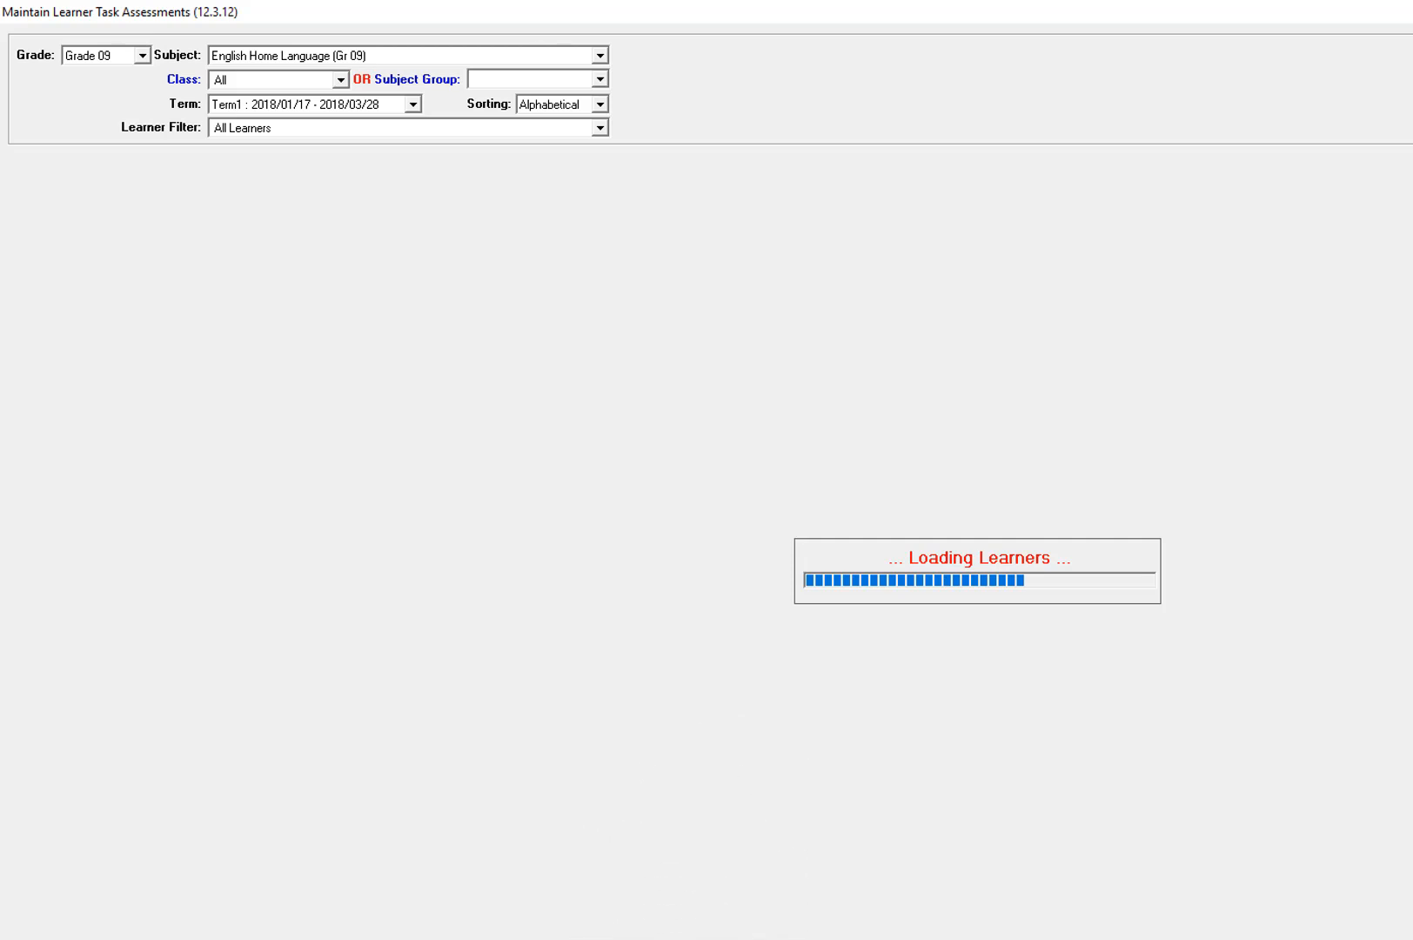
mouse_move(674, 939)
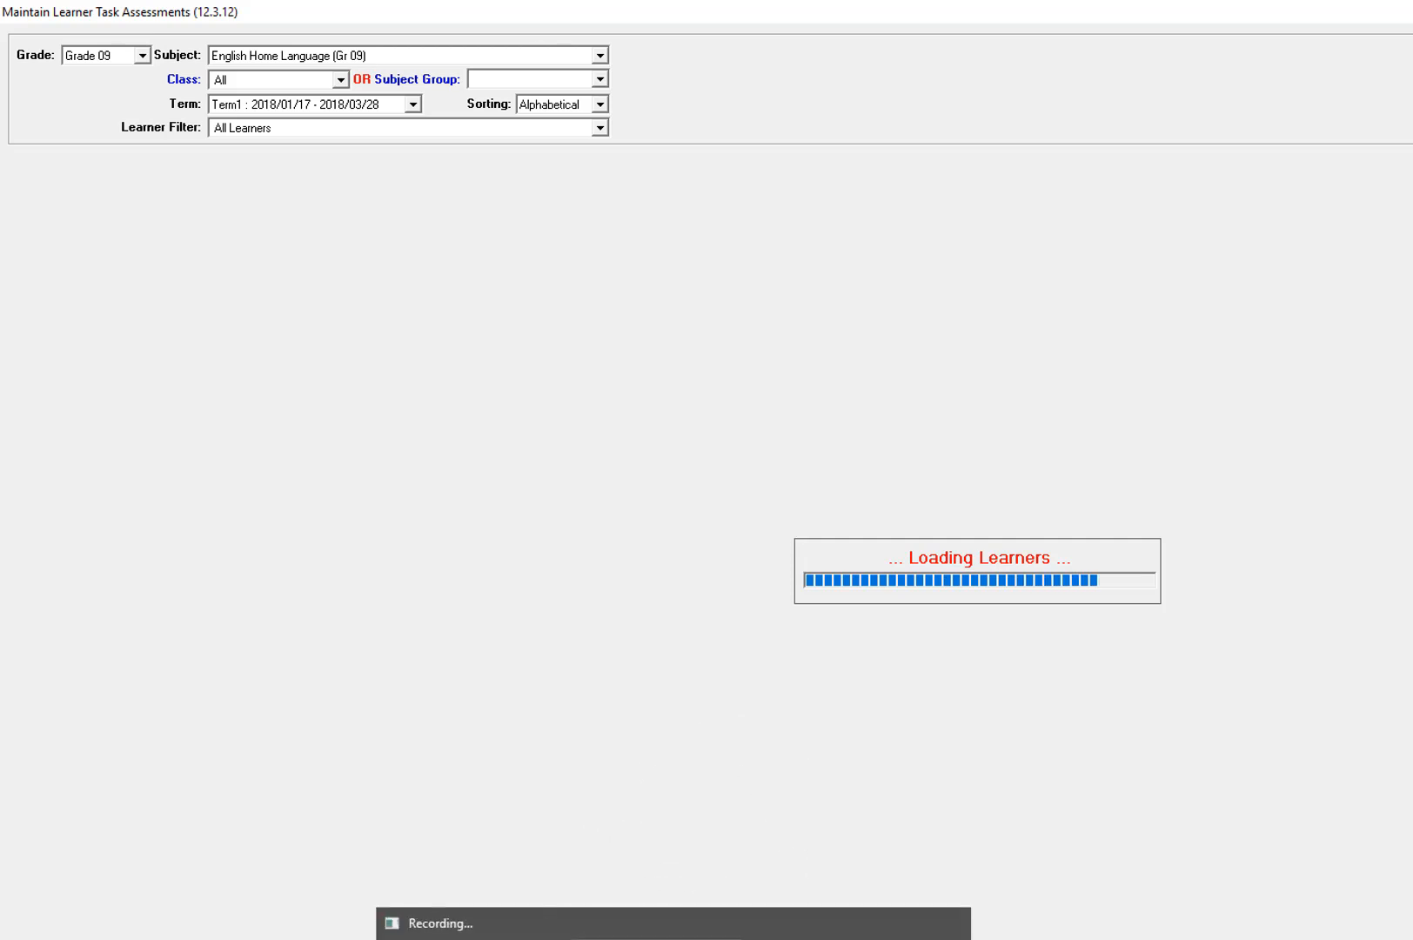
click(1049, 939)
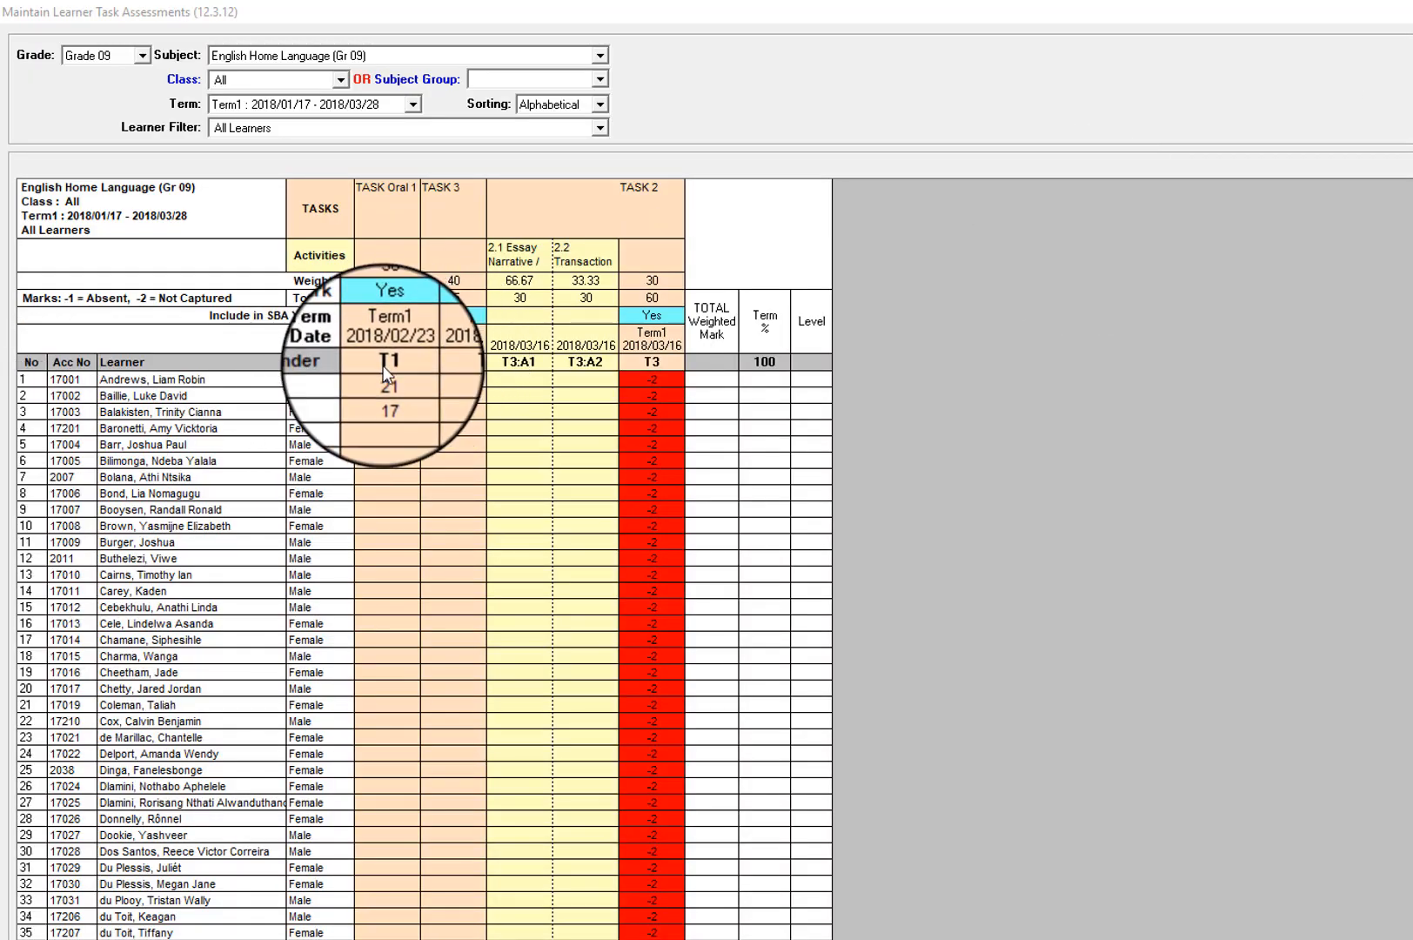
Examine the Term1 TASK Oral 1 marks of the first two learners and the TASK 3 column, and bring back the PTT-ENGHL-9LL2-Term2-2018 marksheet.
click(408, 376)
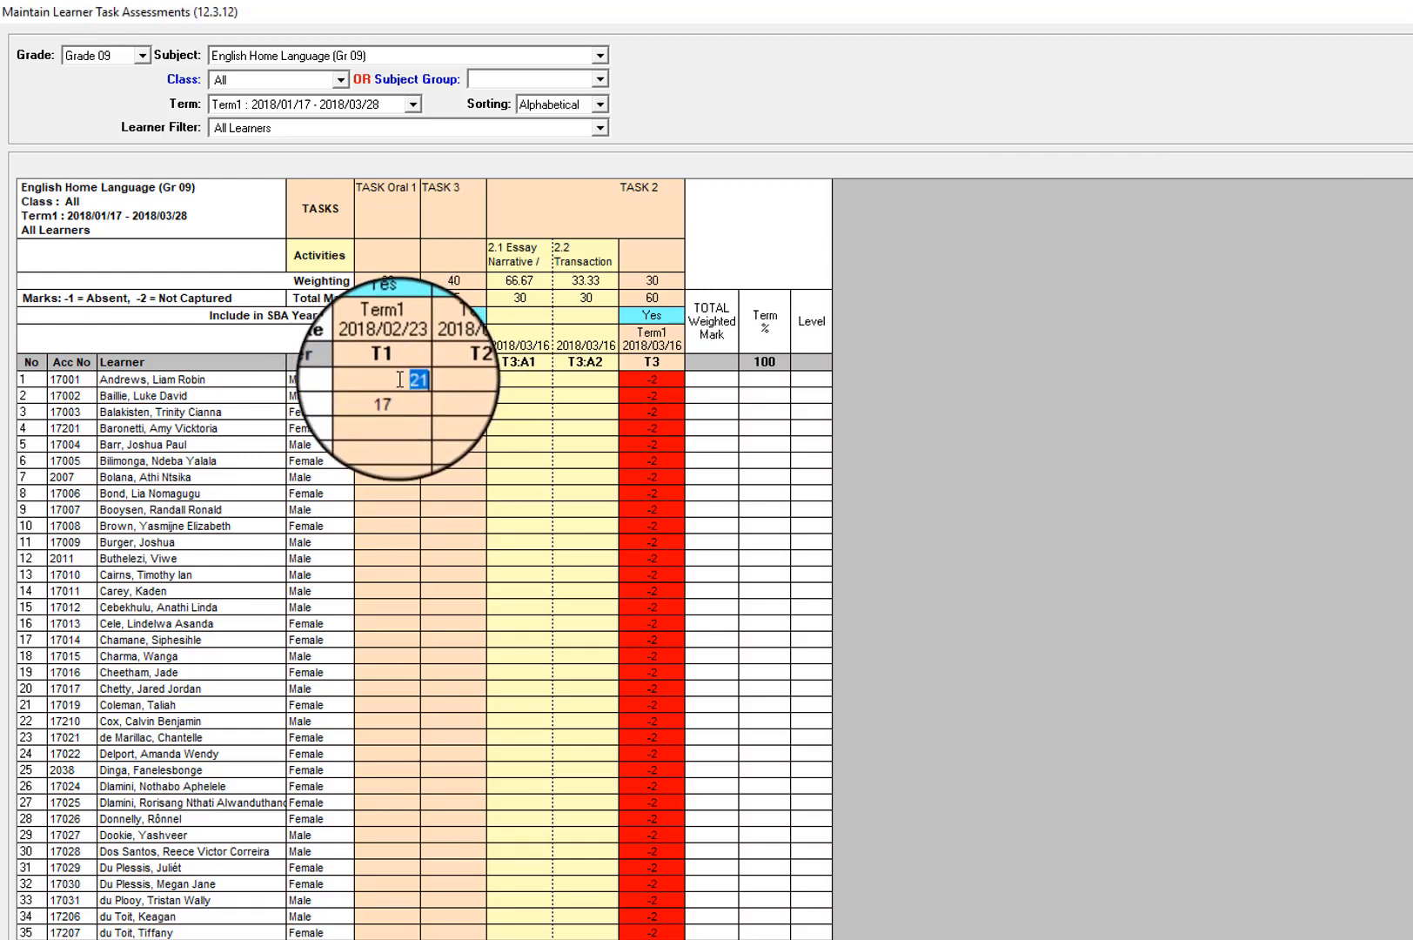
click(439, 404)
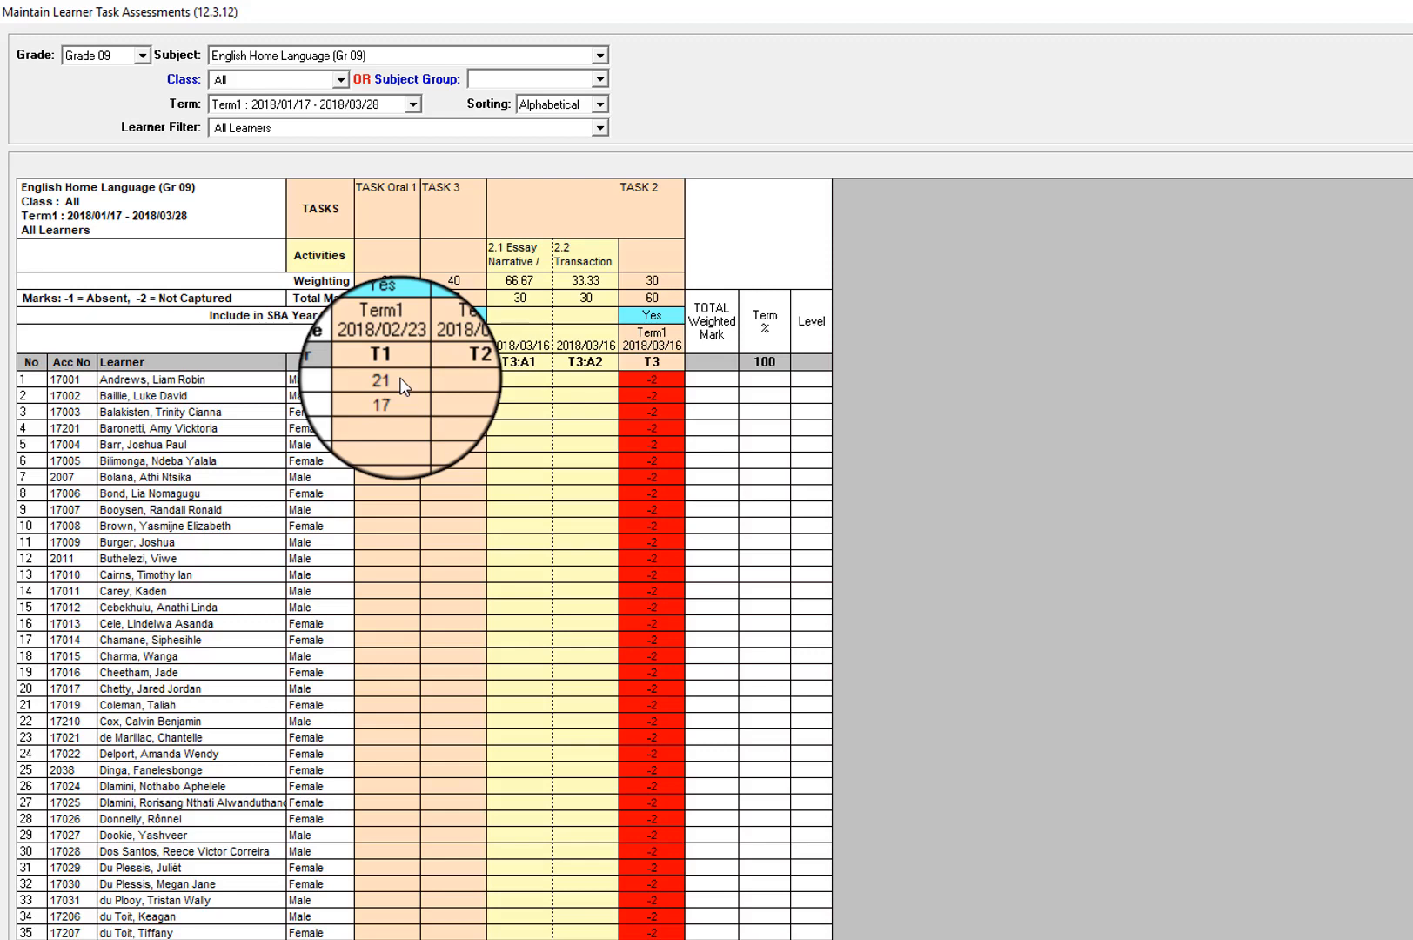
click(480, 412)
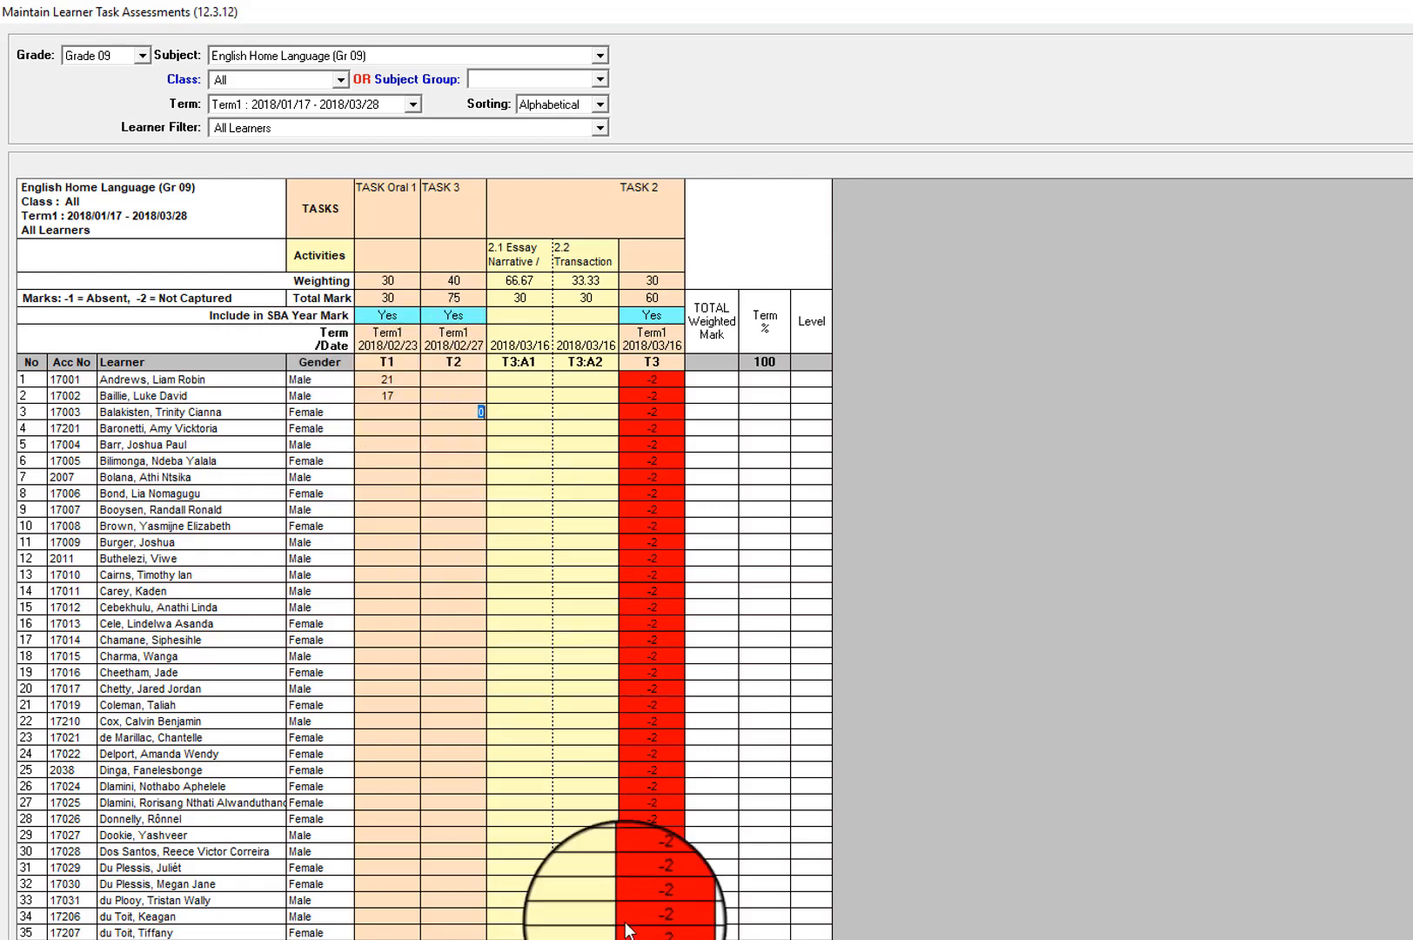
click(673, 939)
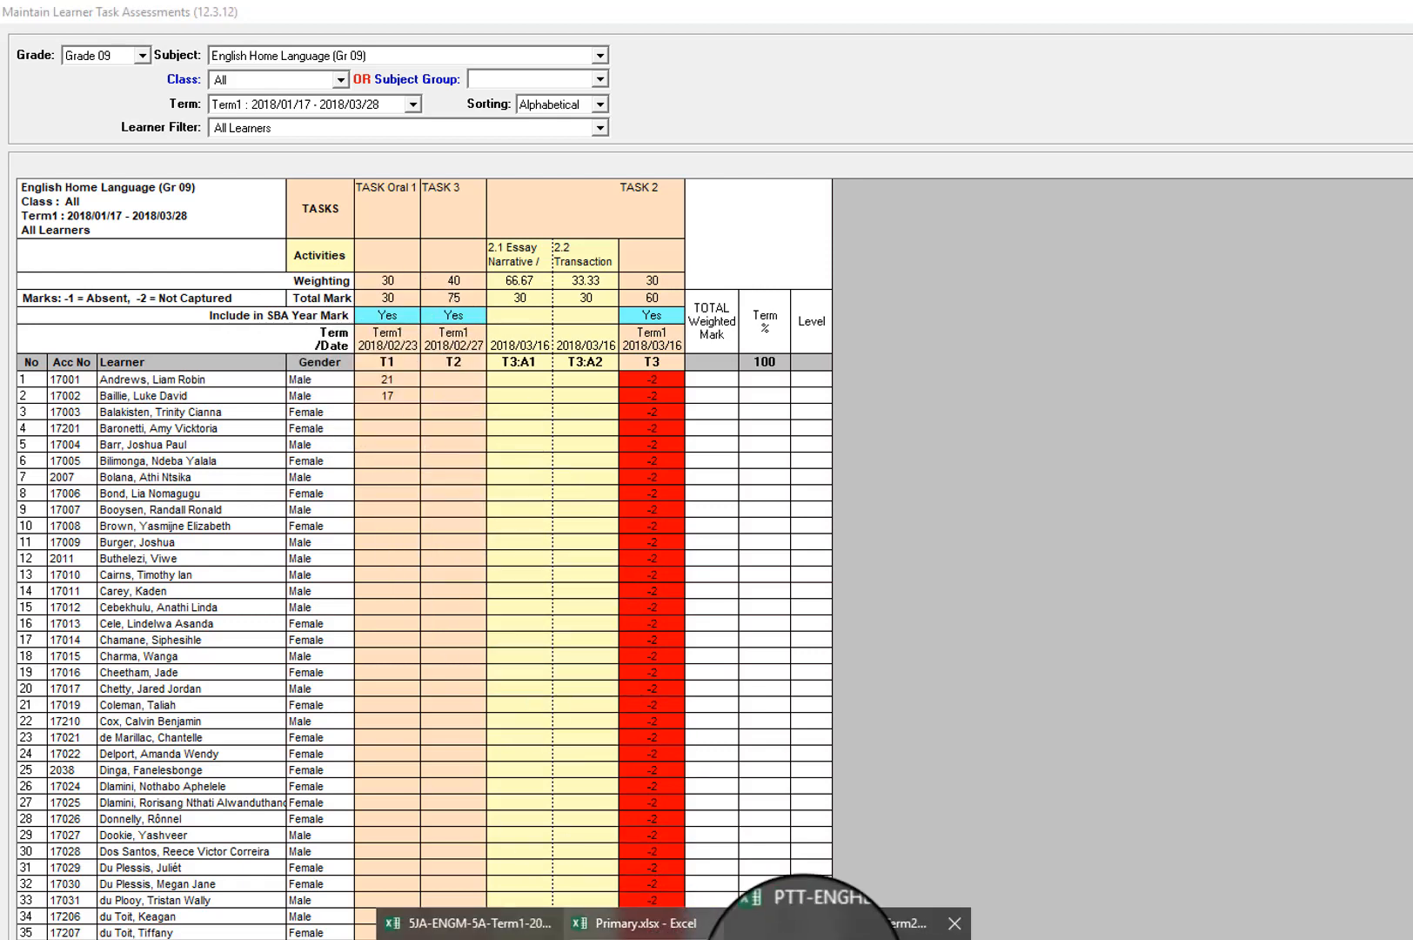
click(844, 936)
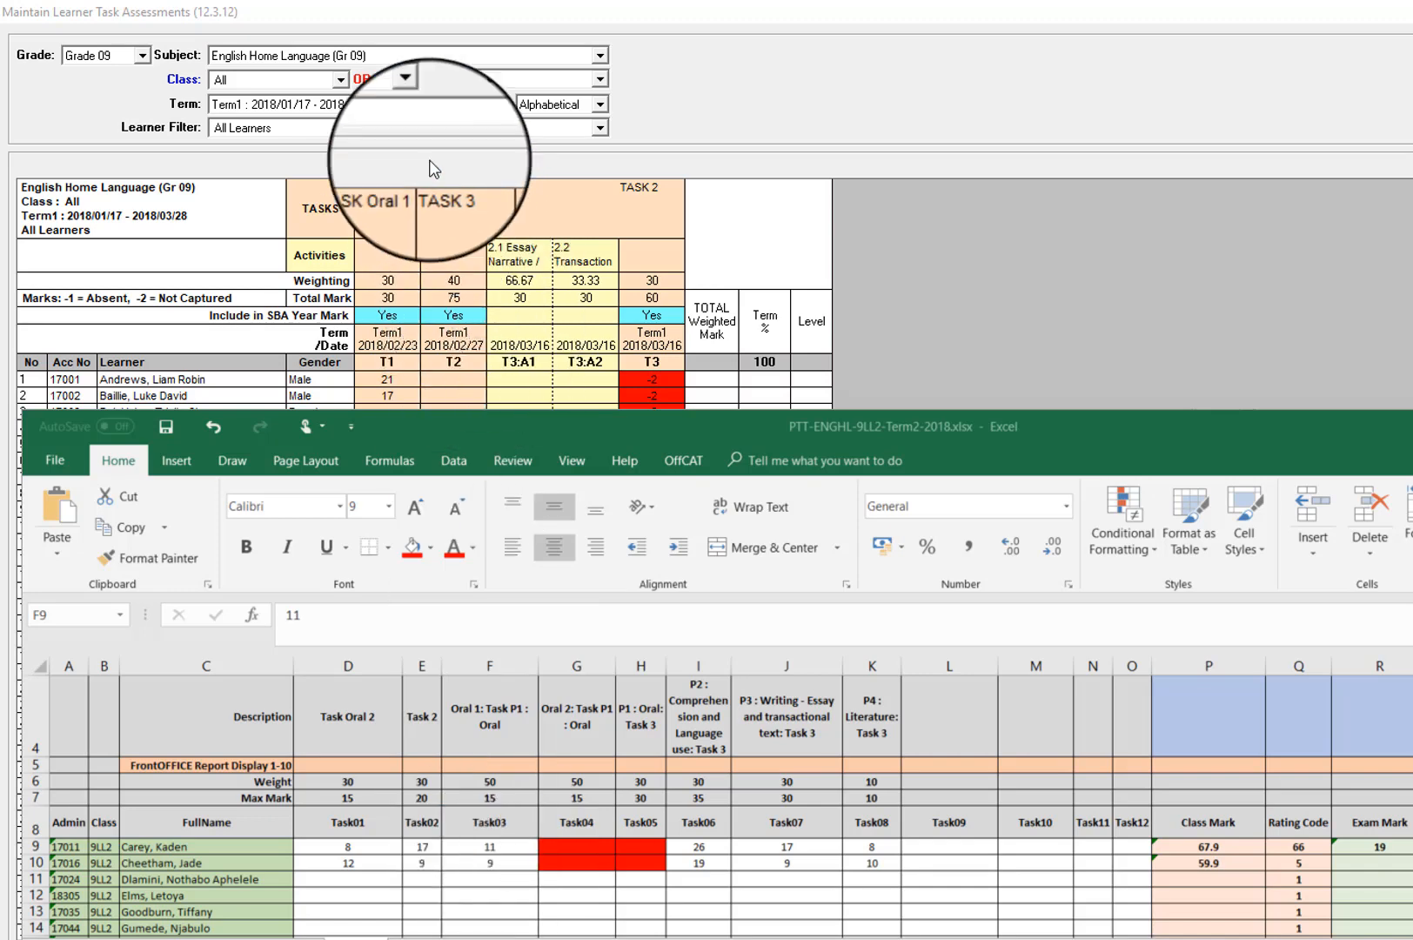
Reload the assessments for Term2 : 2018/04/10 - 2018/06/22 and select the Oral 1 mark in cell F9 of the Excel marksheet.
click(826, 76)
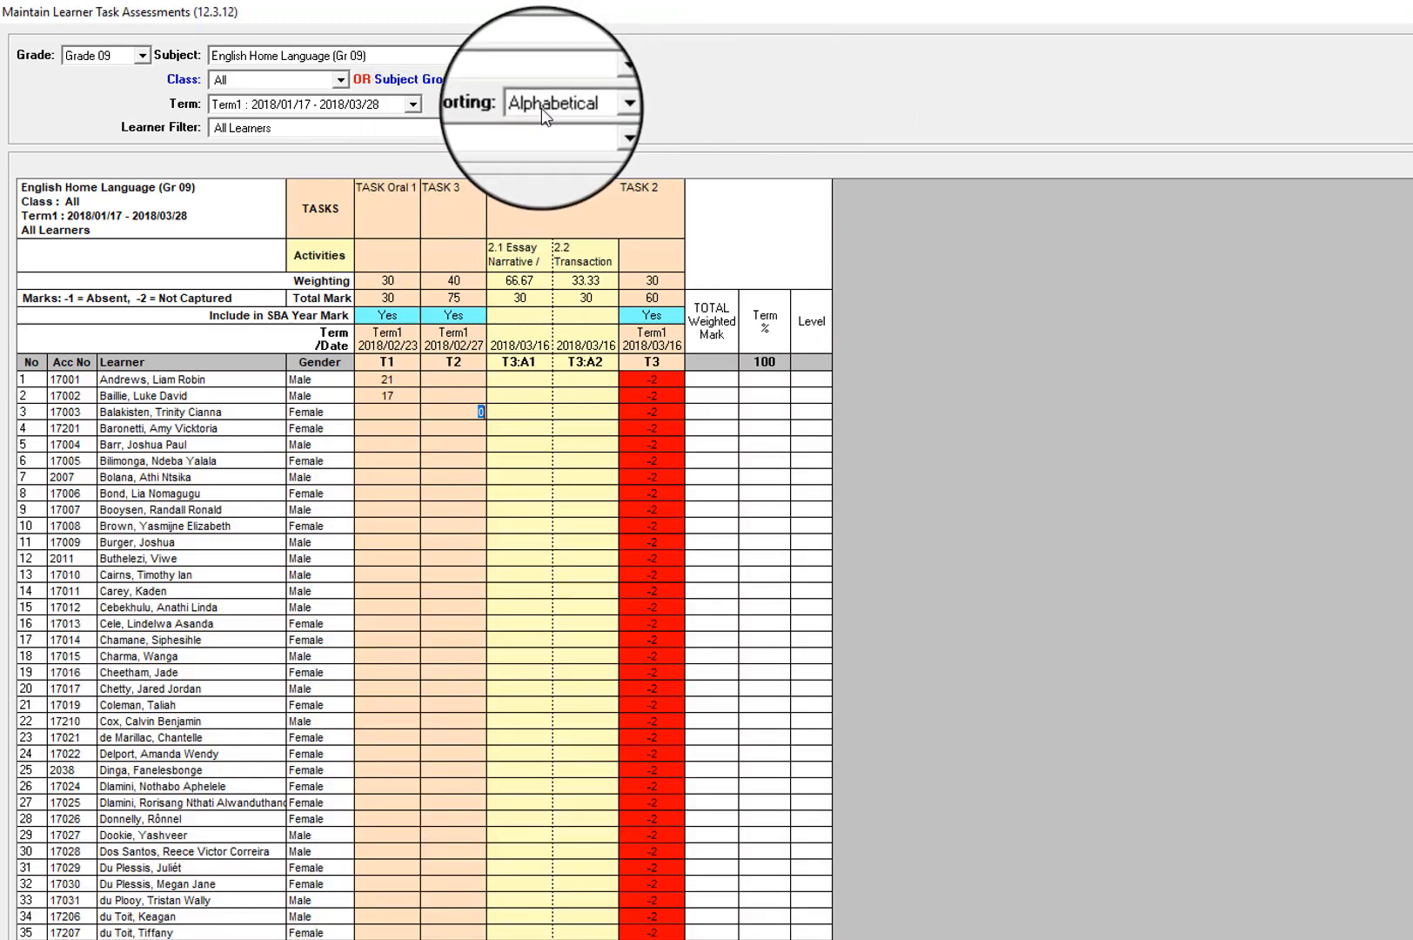
click(414, 106)
click(318, 135)
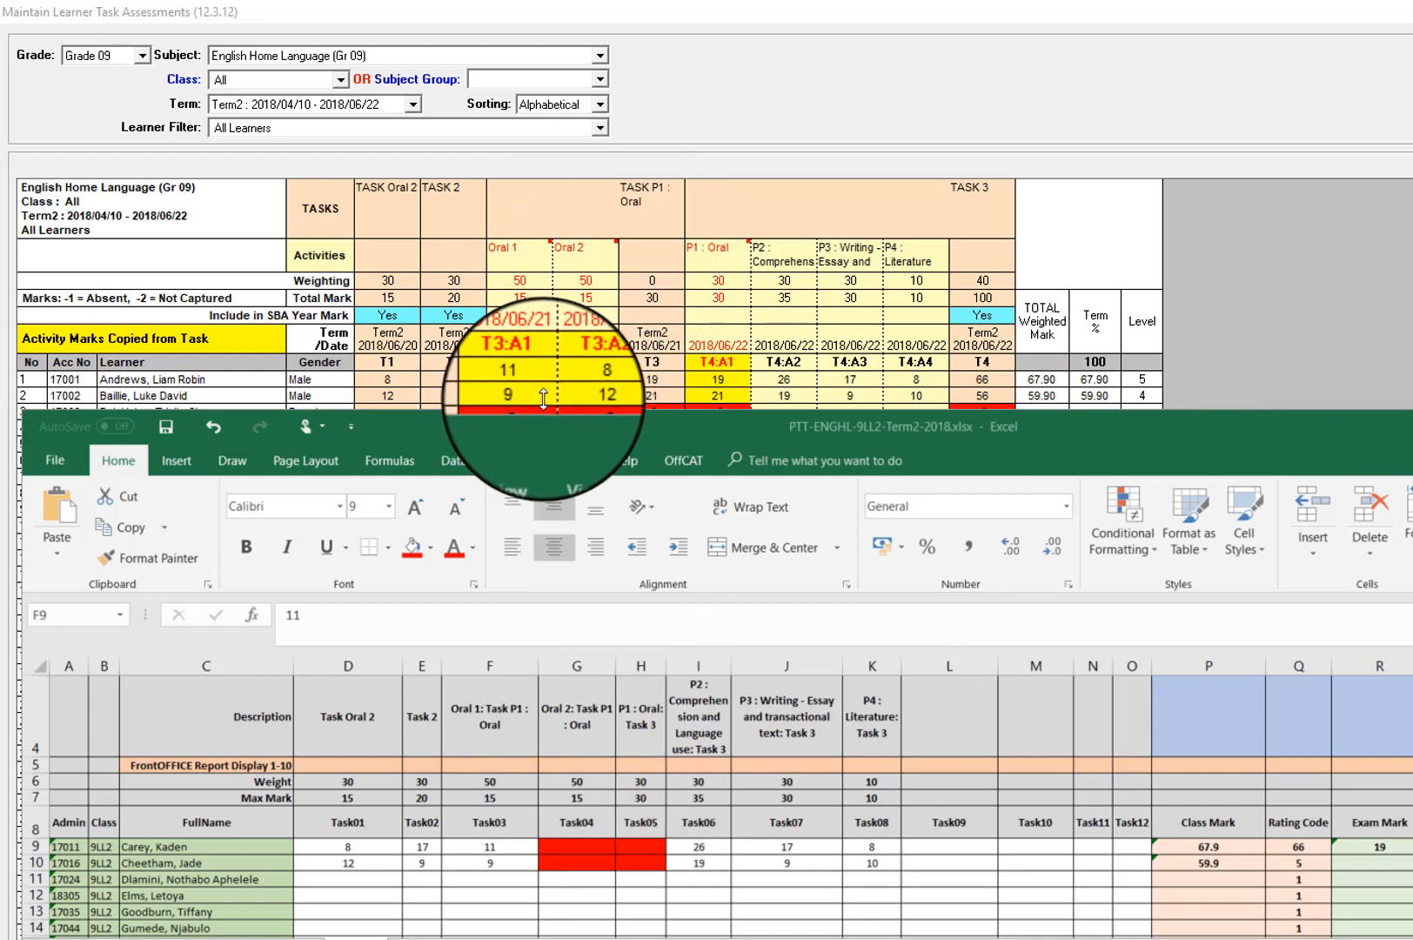
click(494, 845)
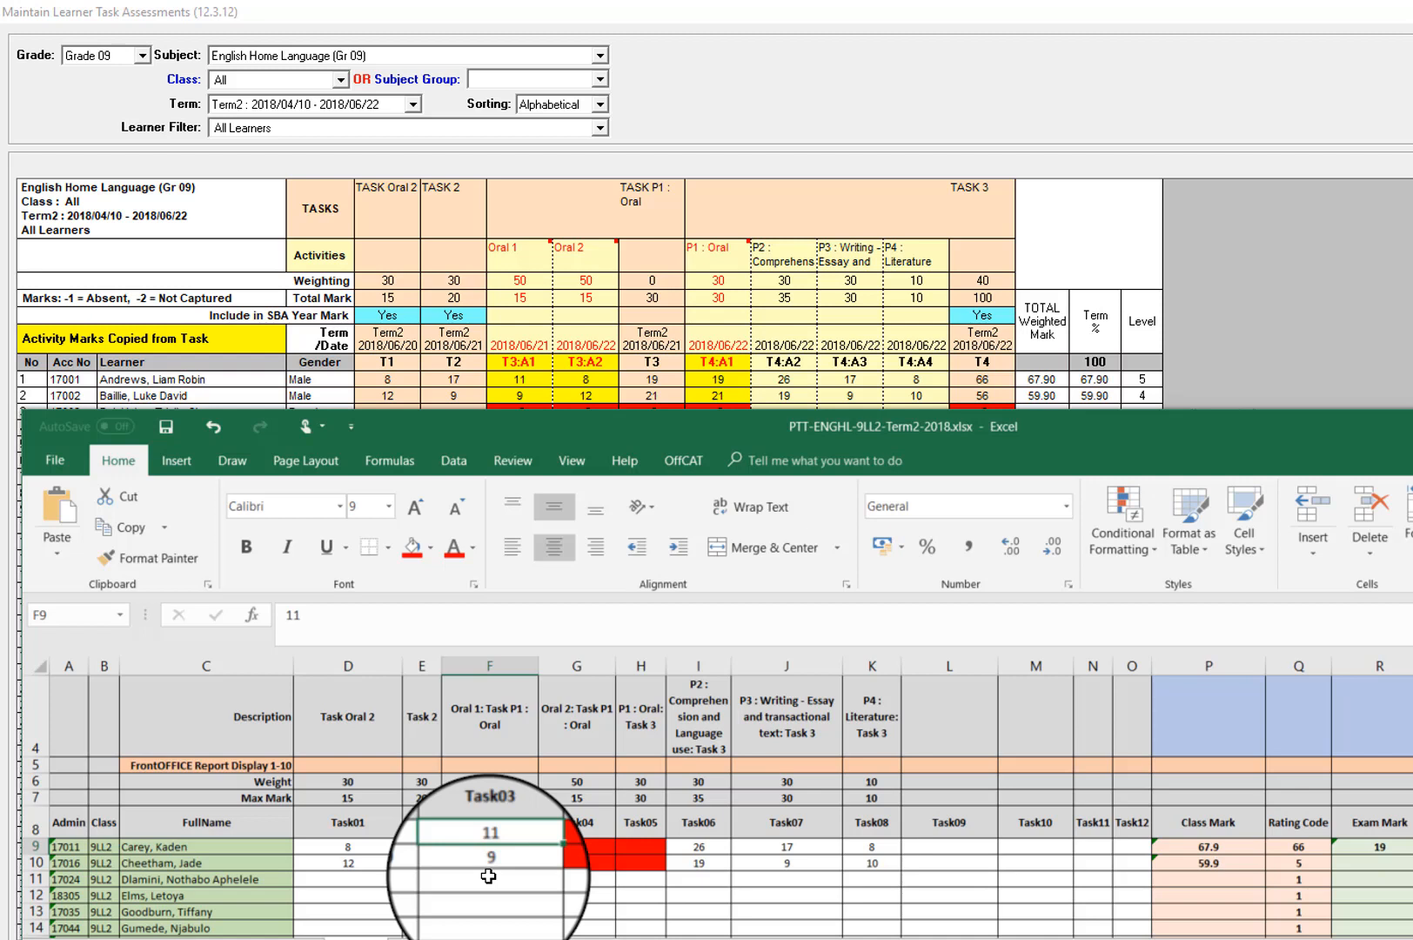
Check the Oral 1 weight in F6 and cells B1:B6 of the blank worksheet, and return to the marksheet.
mouse_move(489, 782)
mouse_down()
mouse_move(487, 863)
mouse_move(490, 735)
mouse_move(487, 780)
mouse_up()
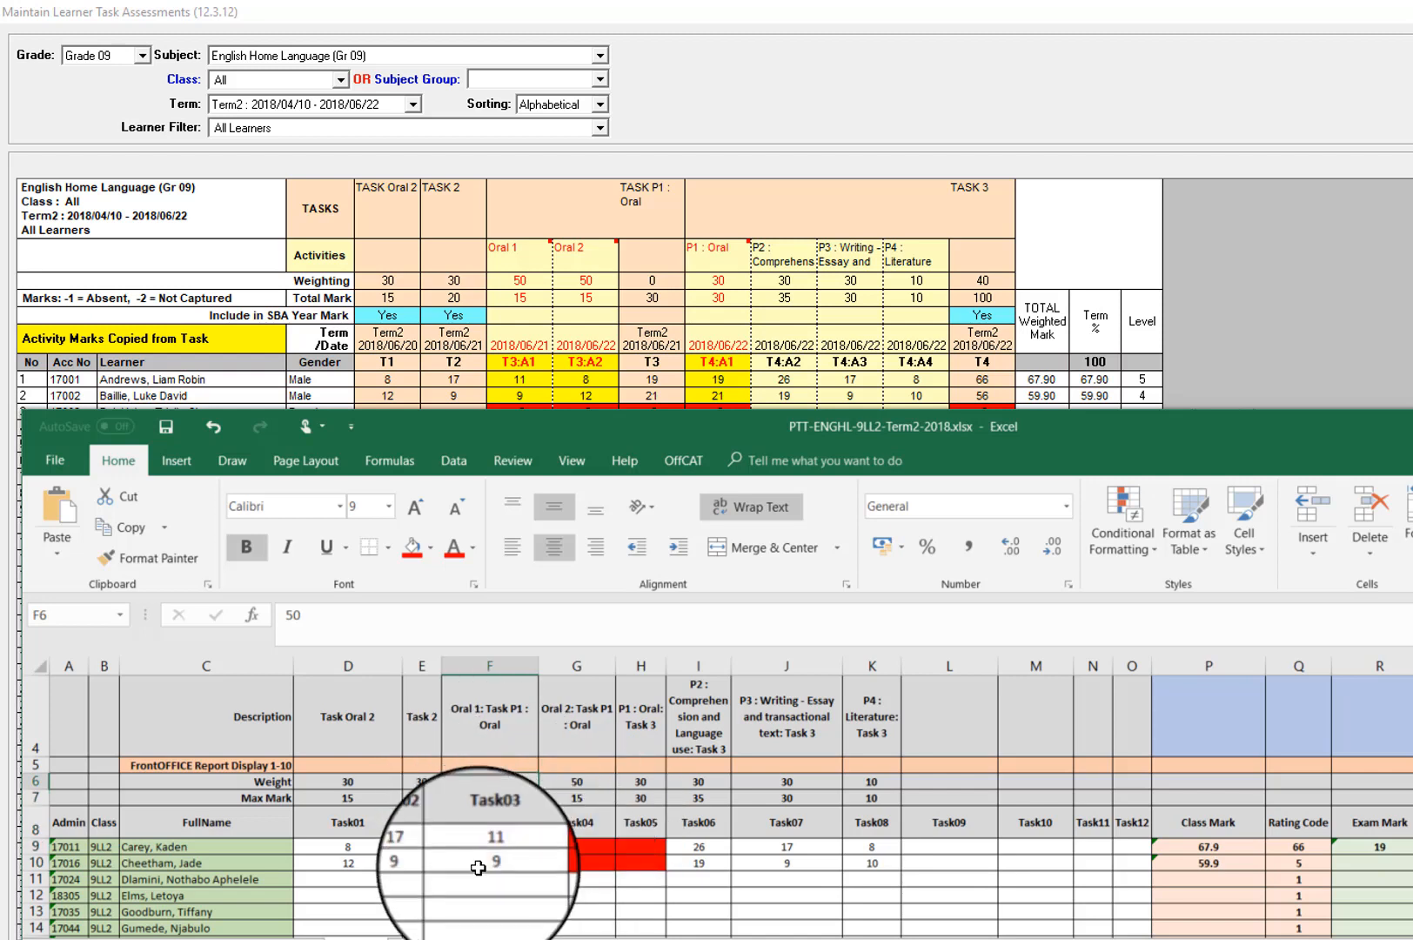
click(423, 939)
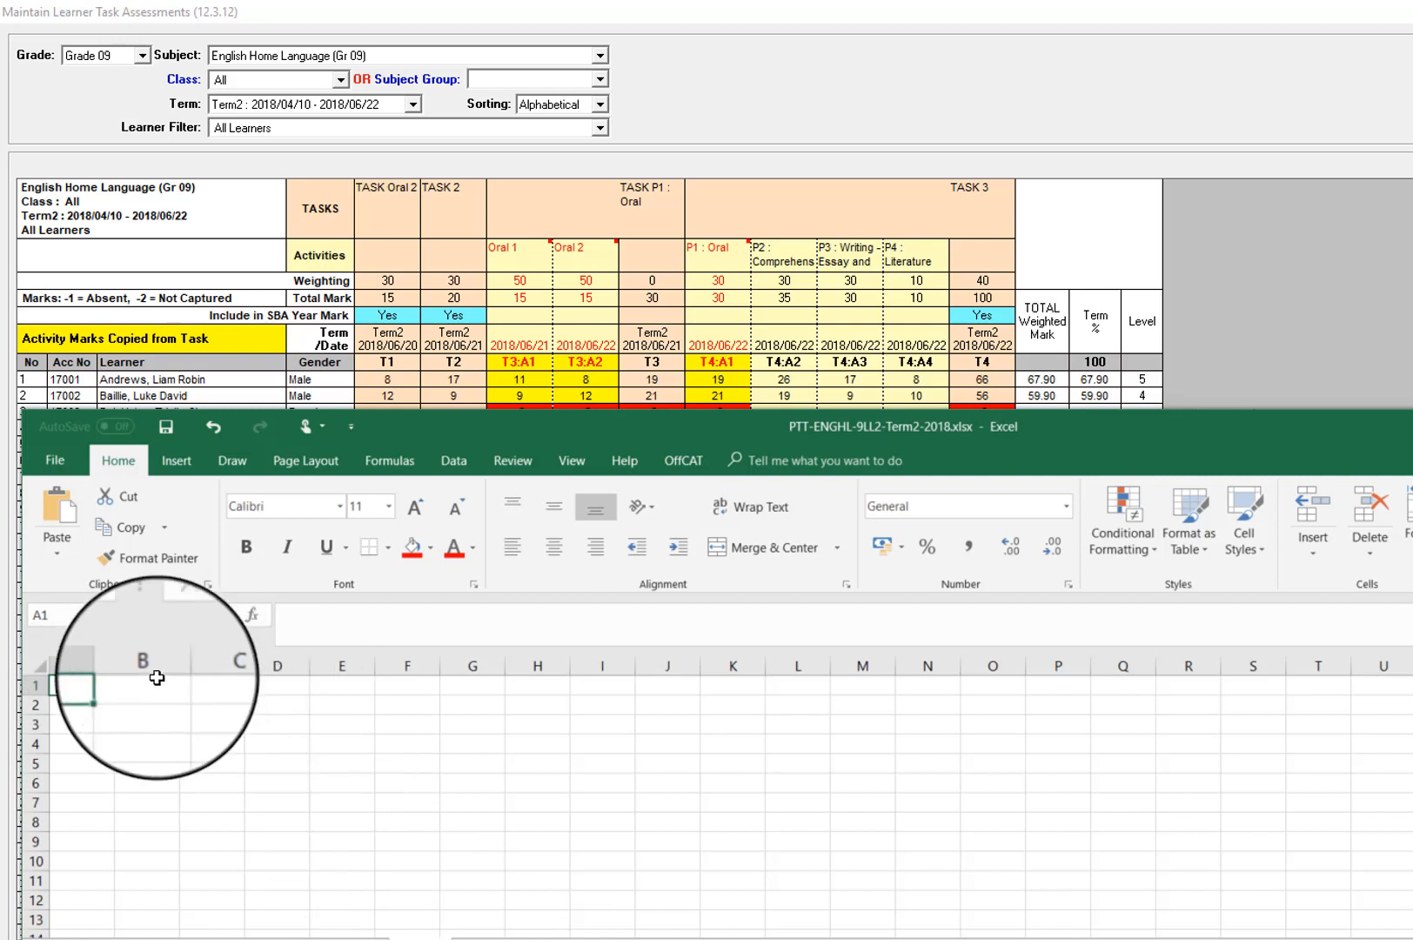
drag(131, 686, 146, 782)
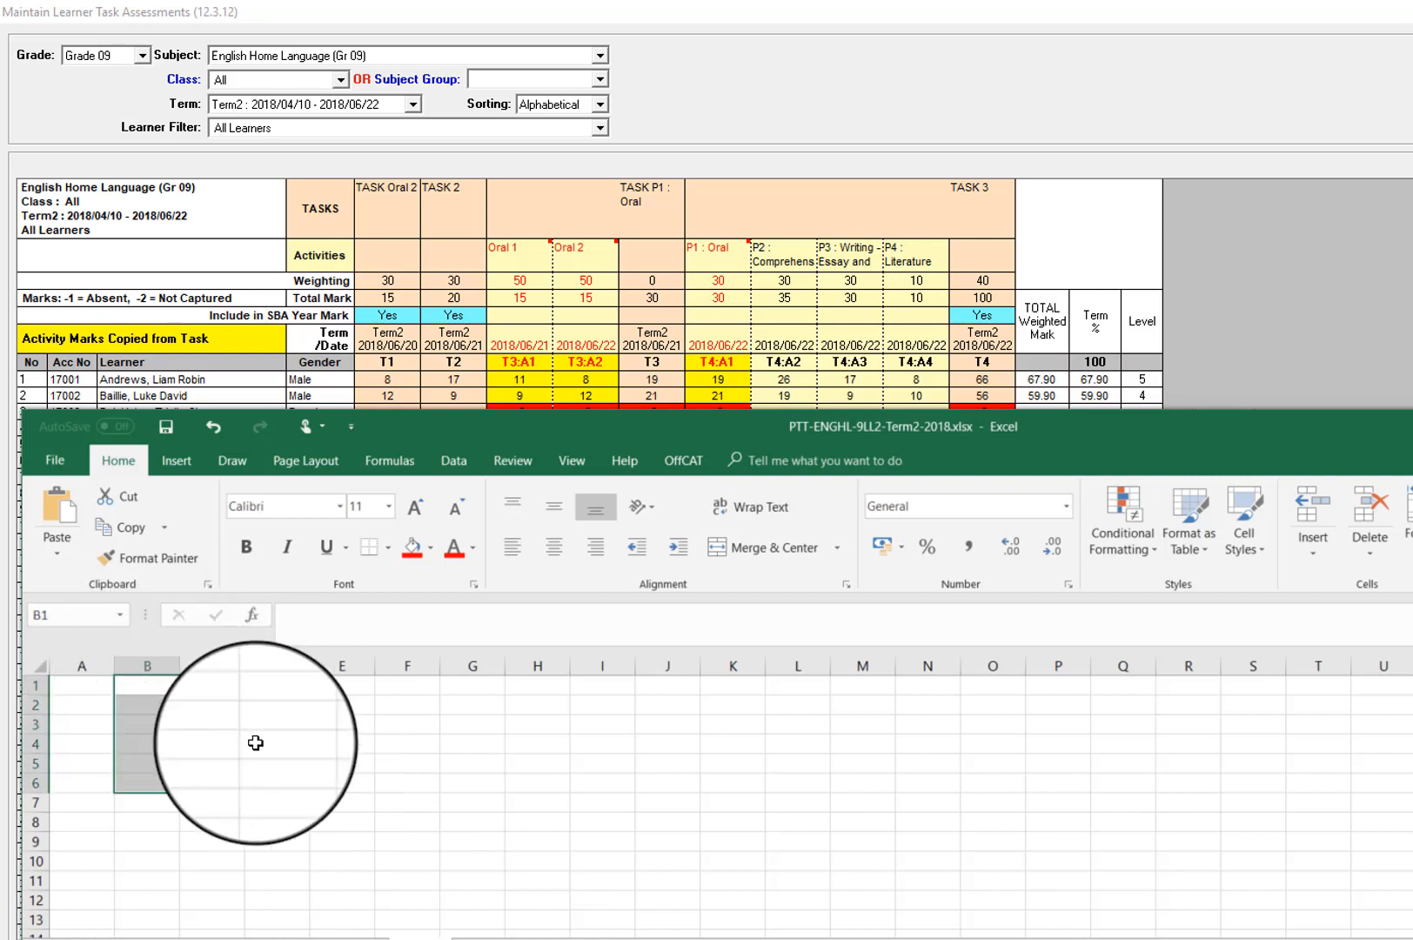
click(144, 704)
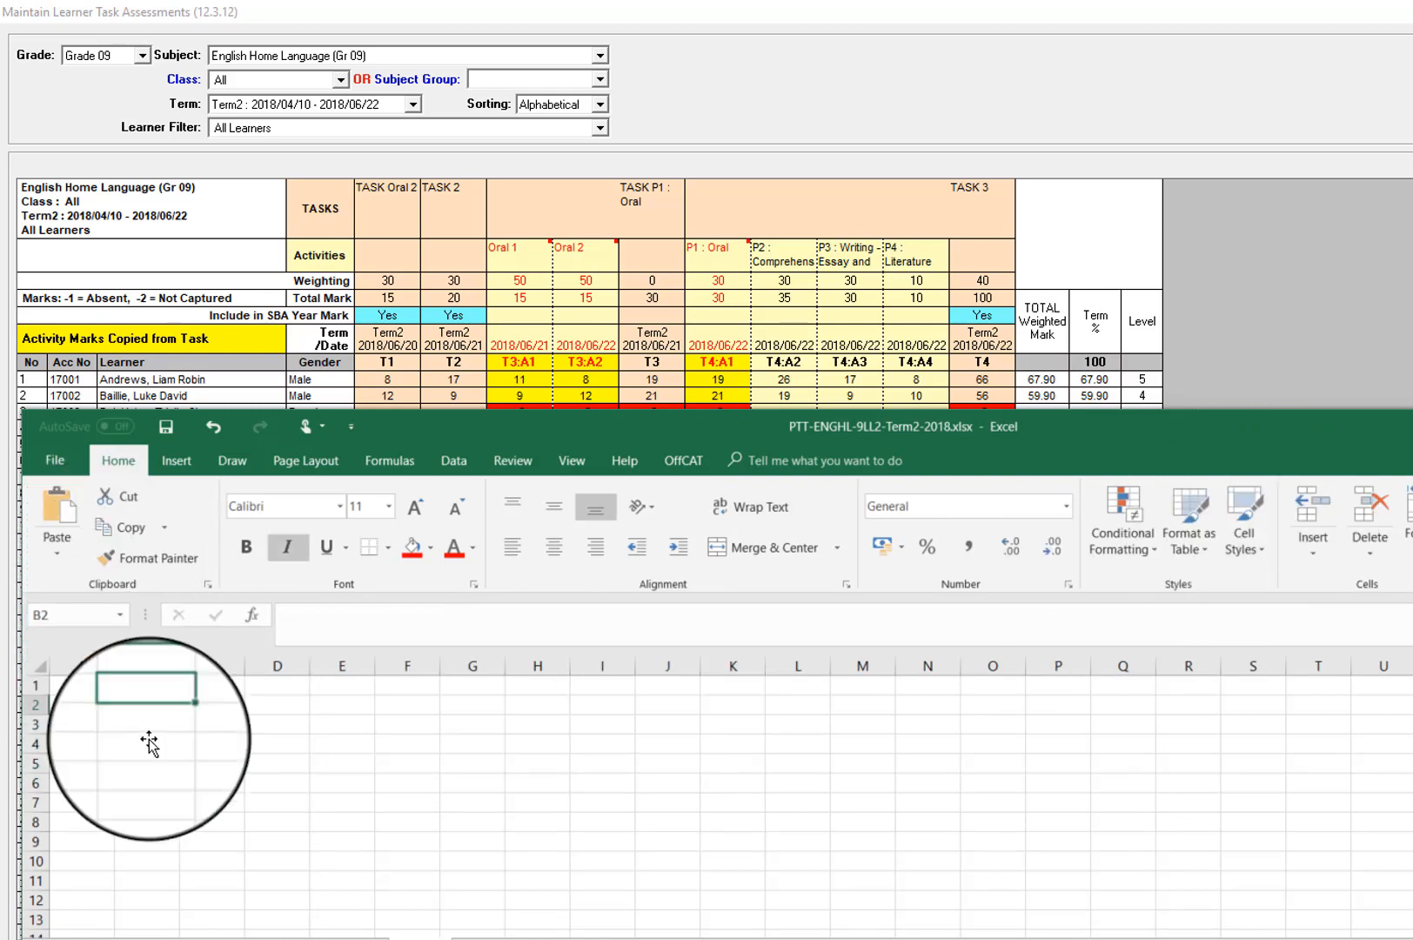
click(378, 914)
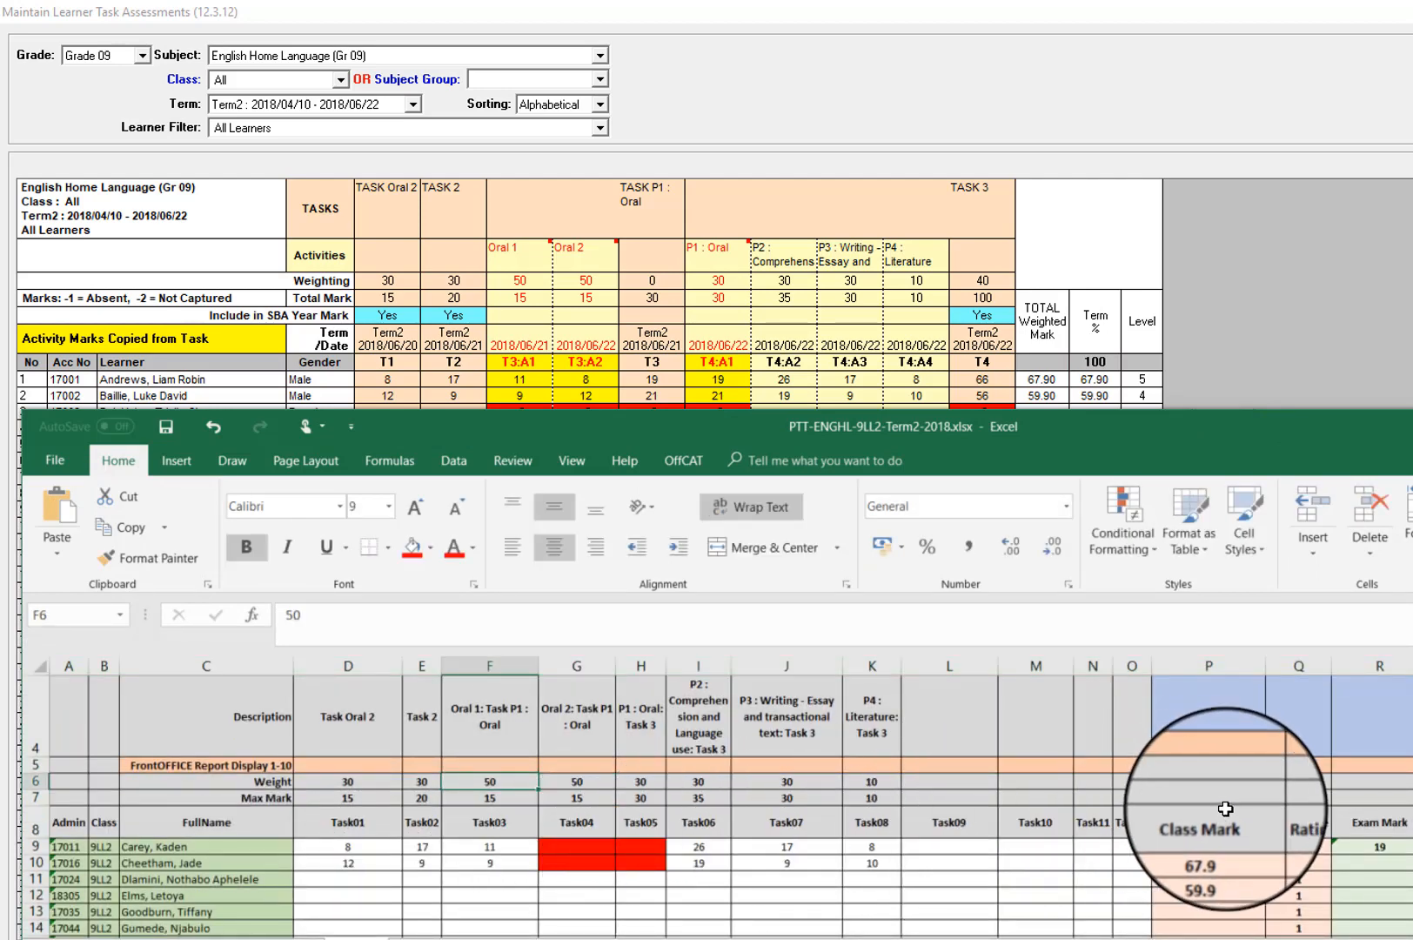
Review the Class Mark cells P8:P10 and Exam Mark cell R10 alongside the blocked Oral 2 cells G9:G10 and Task 3 marks I9:K9.
drag(1198, 823, 1257, 862)
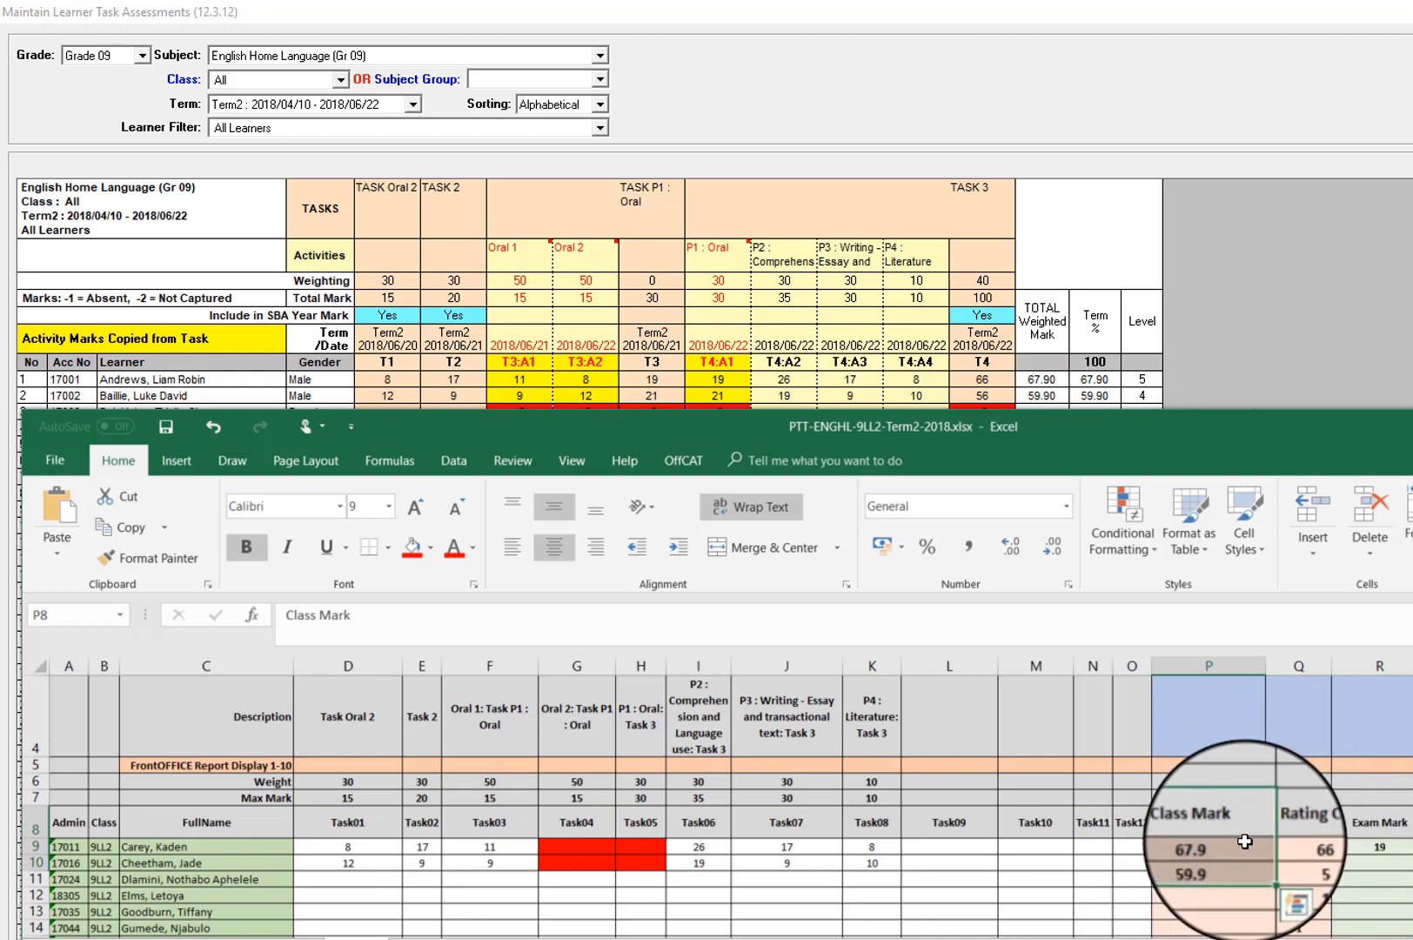
click(1376, 868)
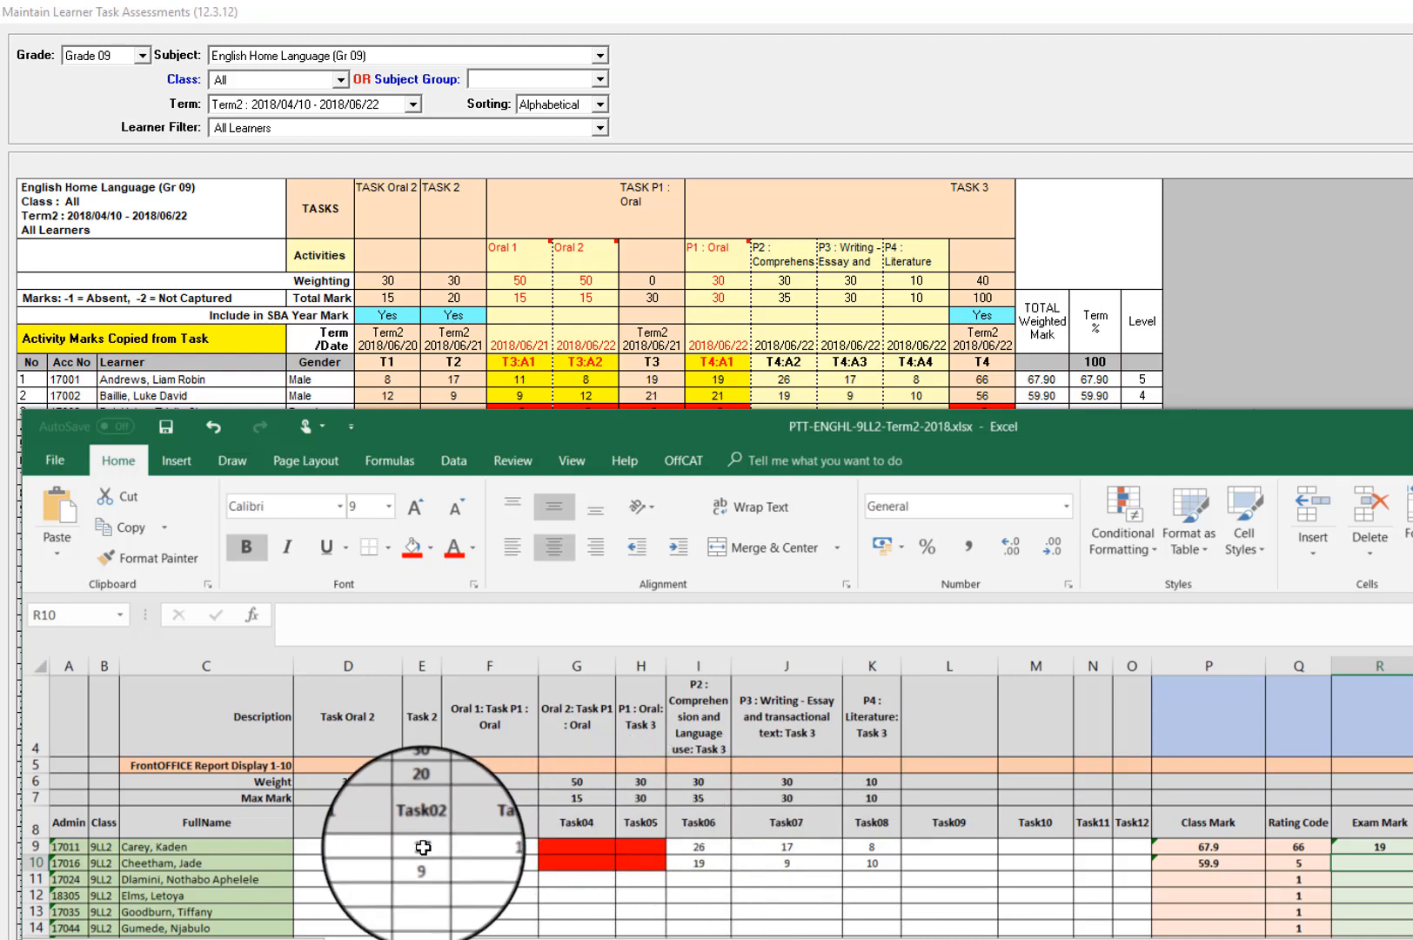
click(485, 849)
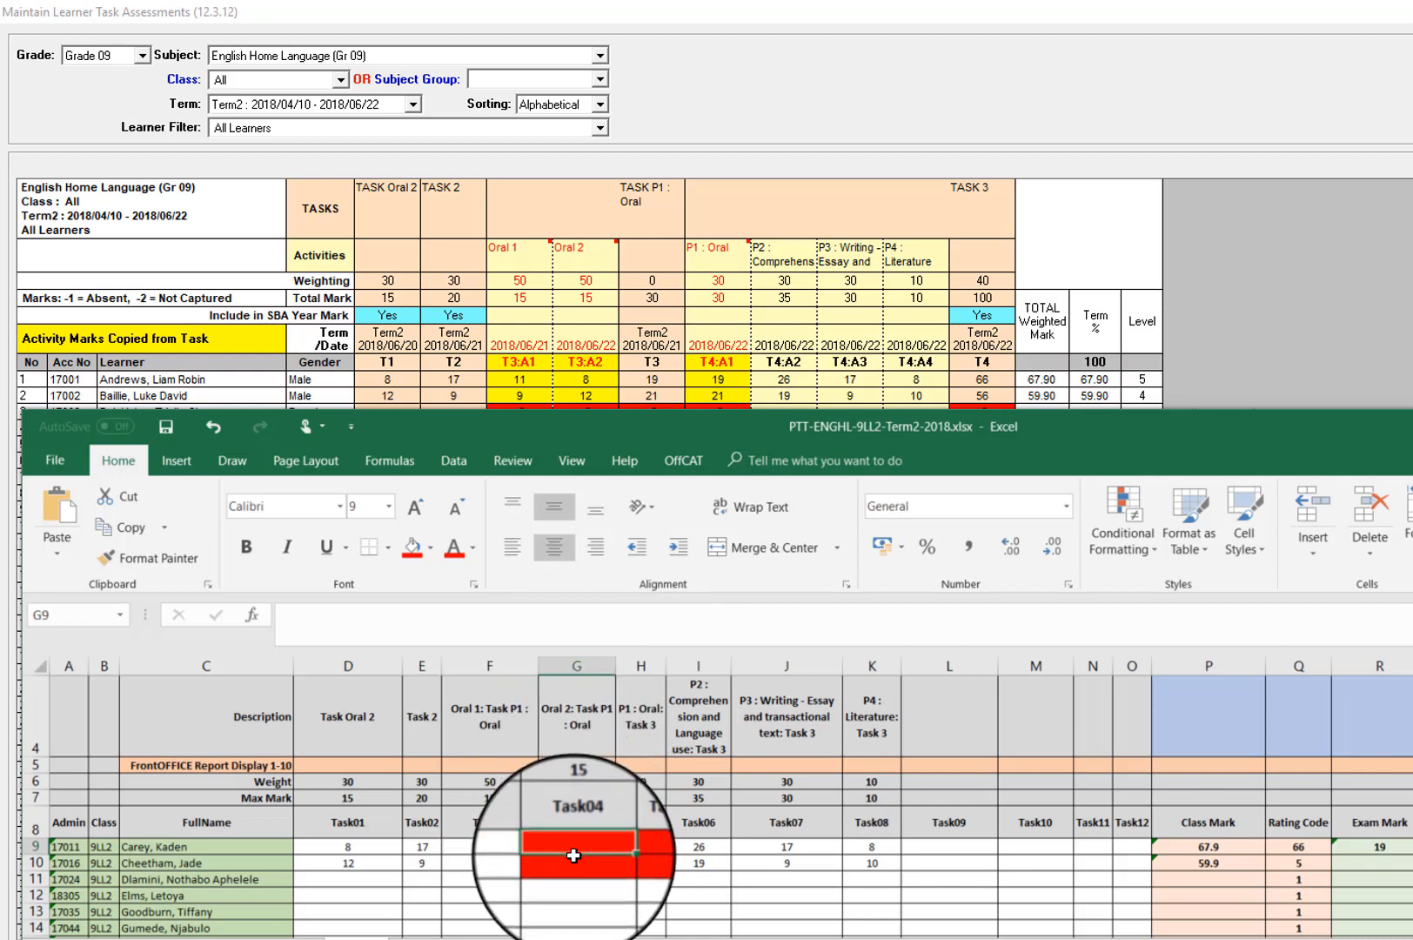
click(545, 844)
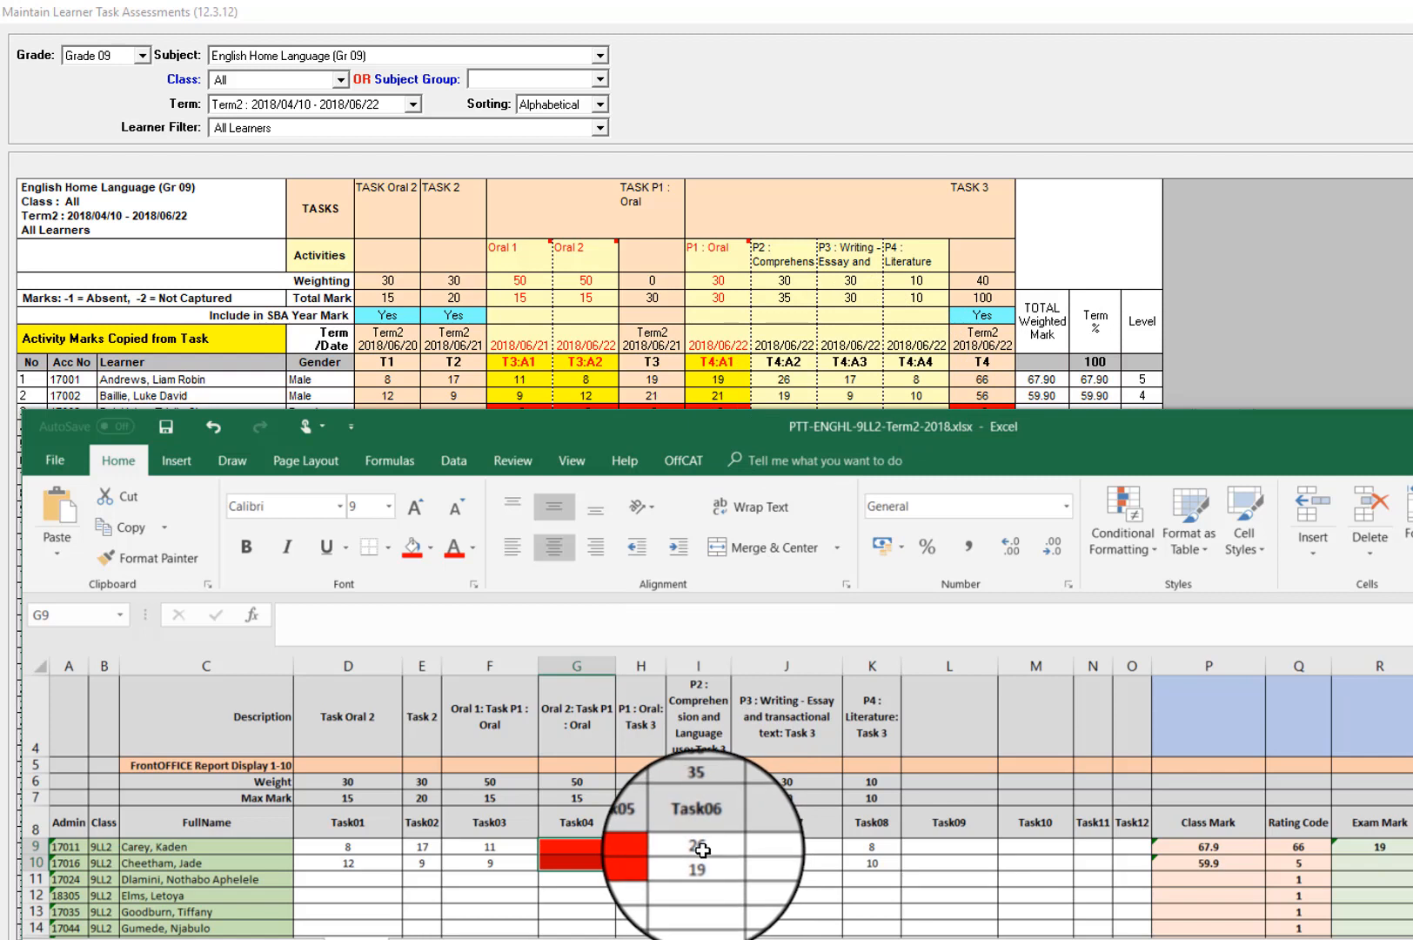
drag(700, 848, 871, 846)
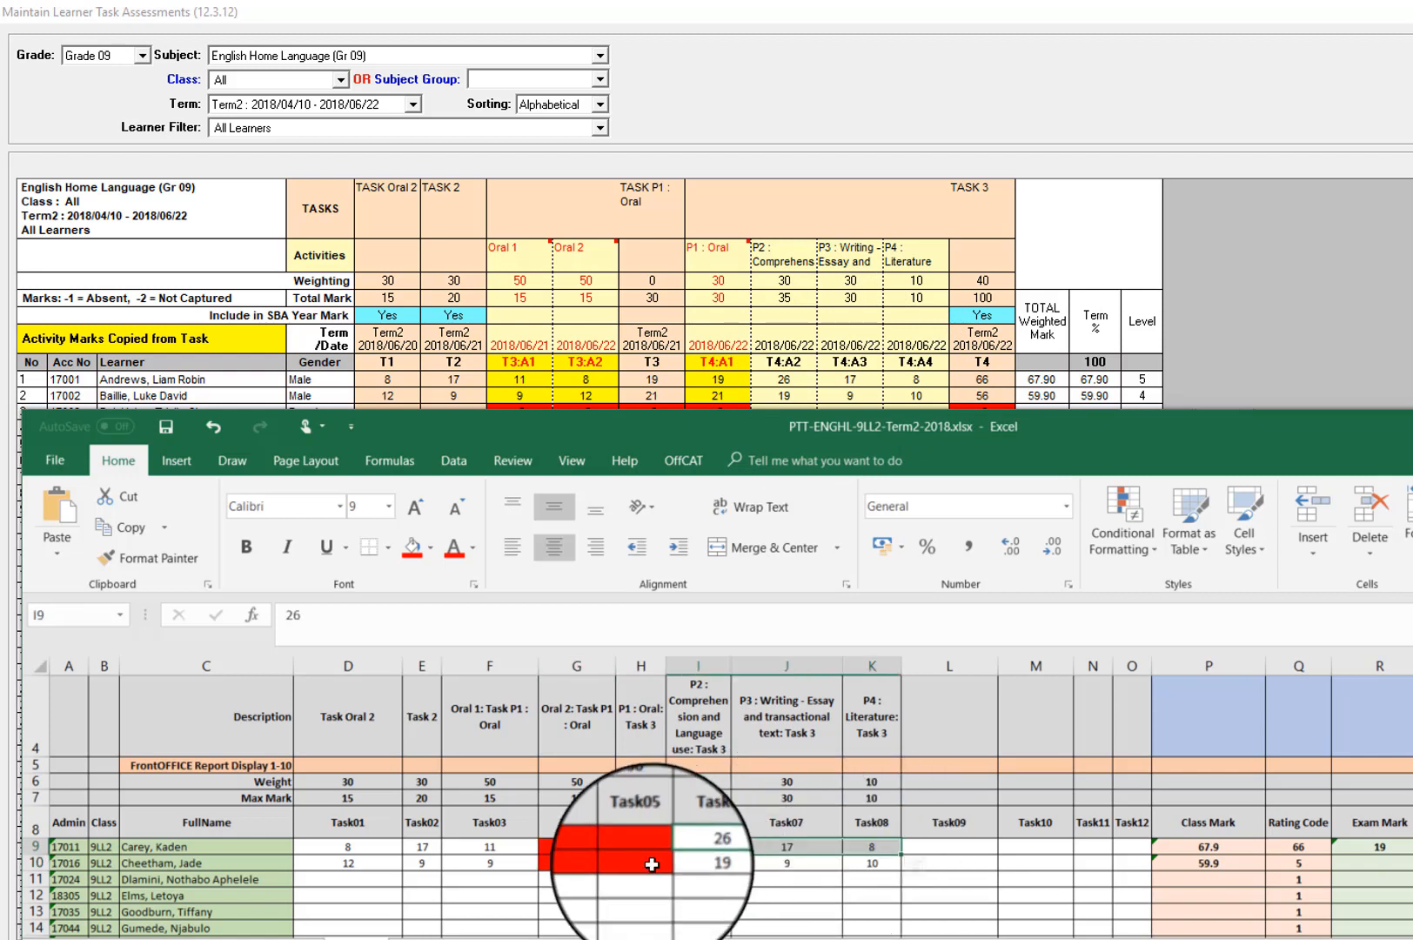
Compare the Task 2 mark in E9 with the learner assessments and examine the Oral 1 column cells F9:F13.
click(359, 846)
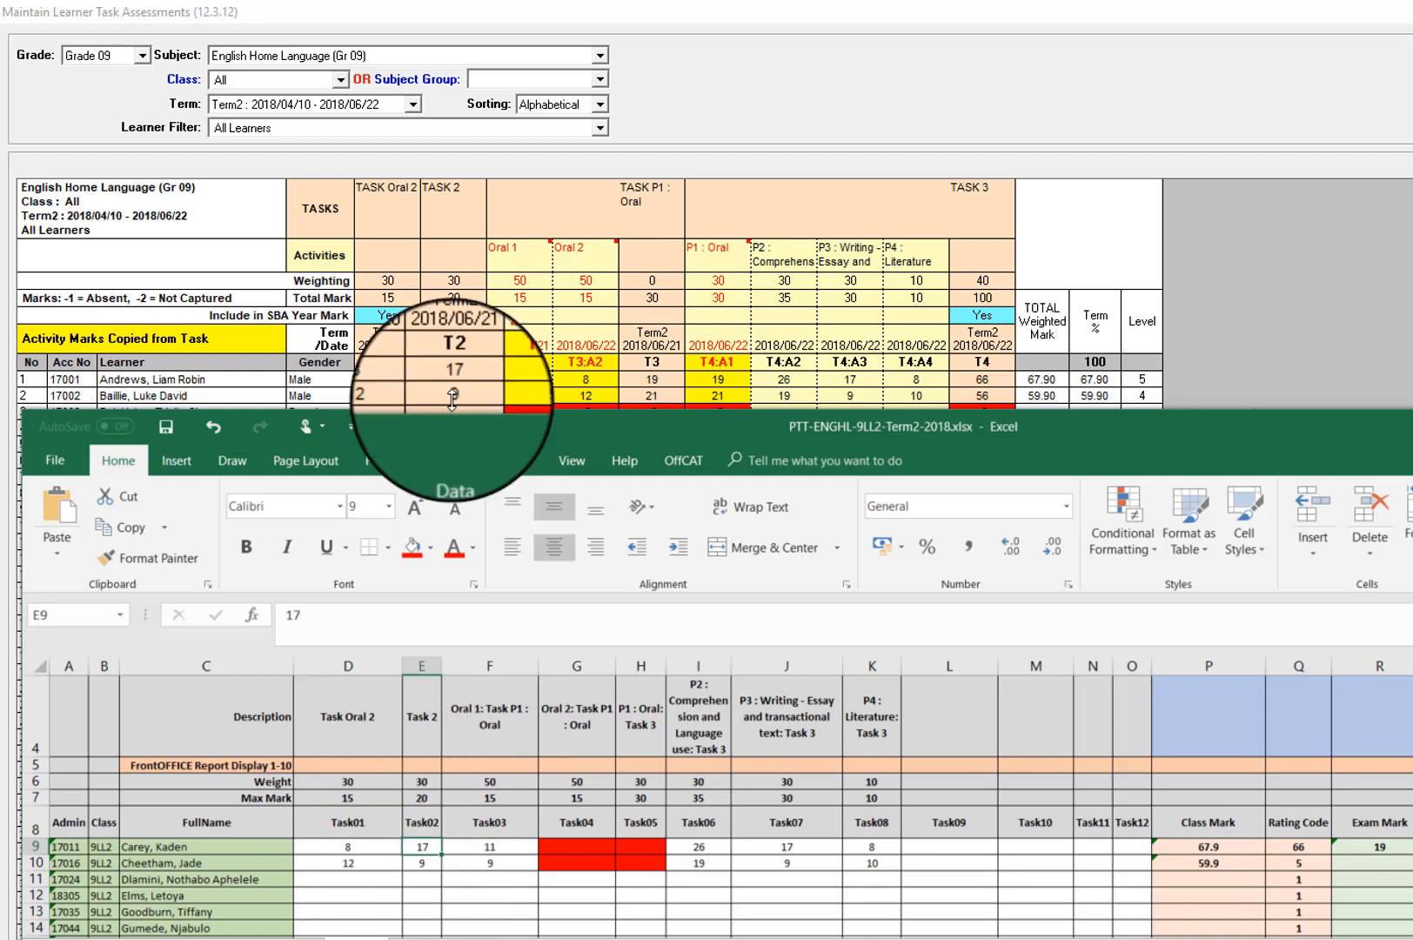
scroll(463, 229, down, 2)
scroll(463, 229, up, 3)
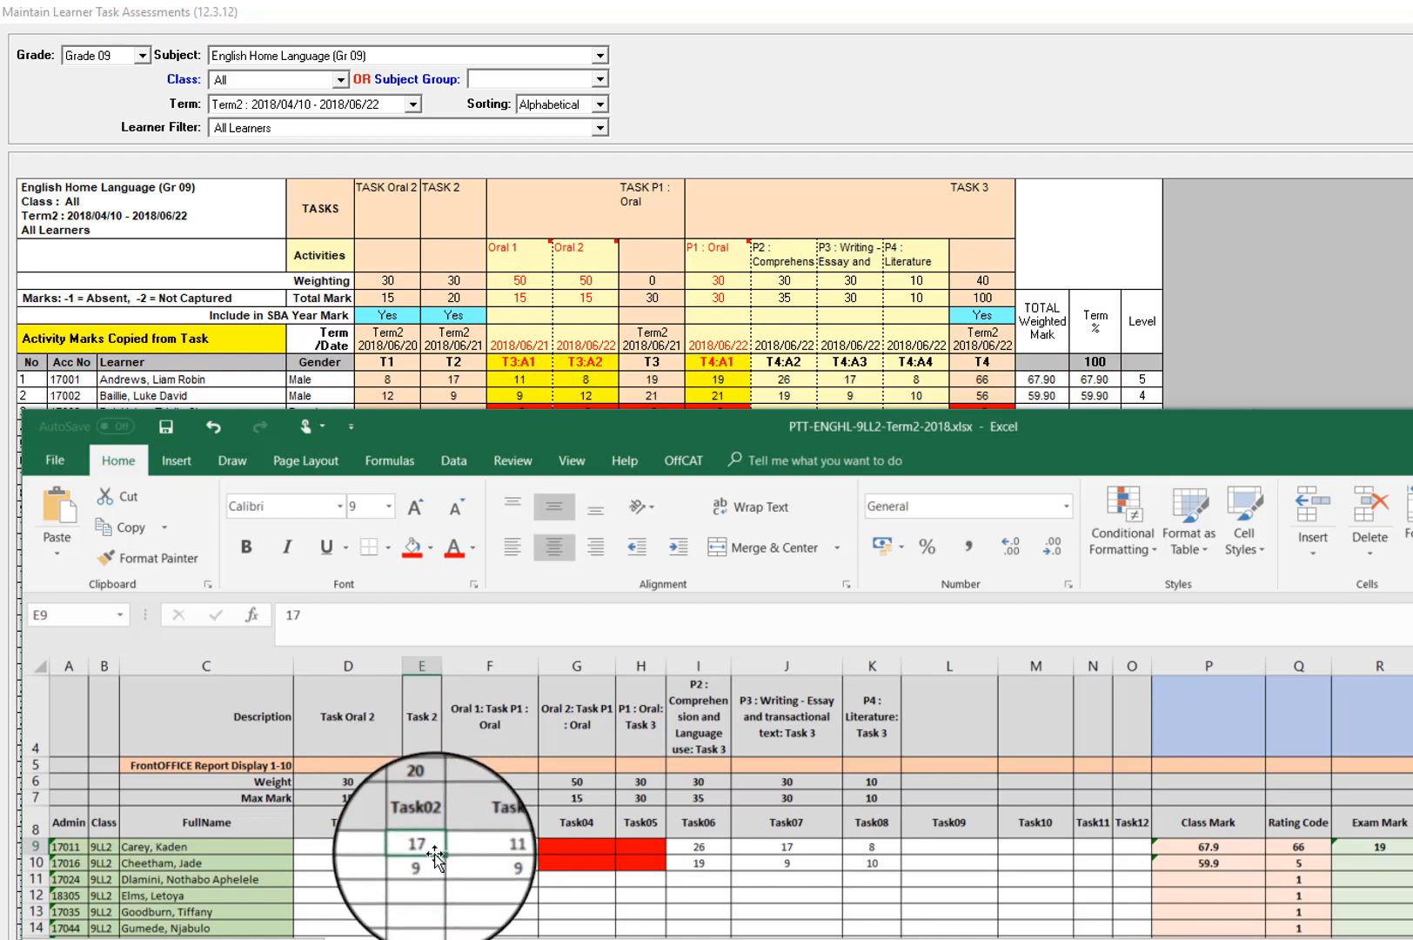
click(495, 847)
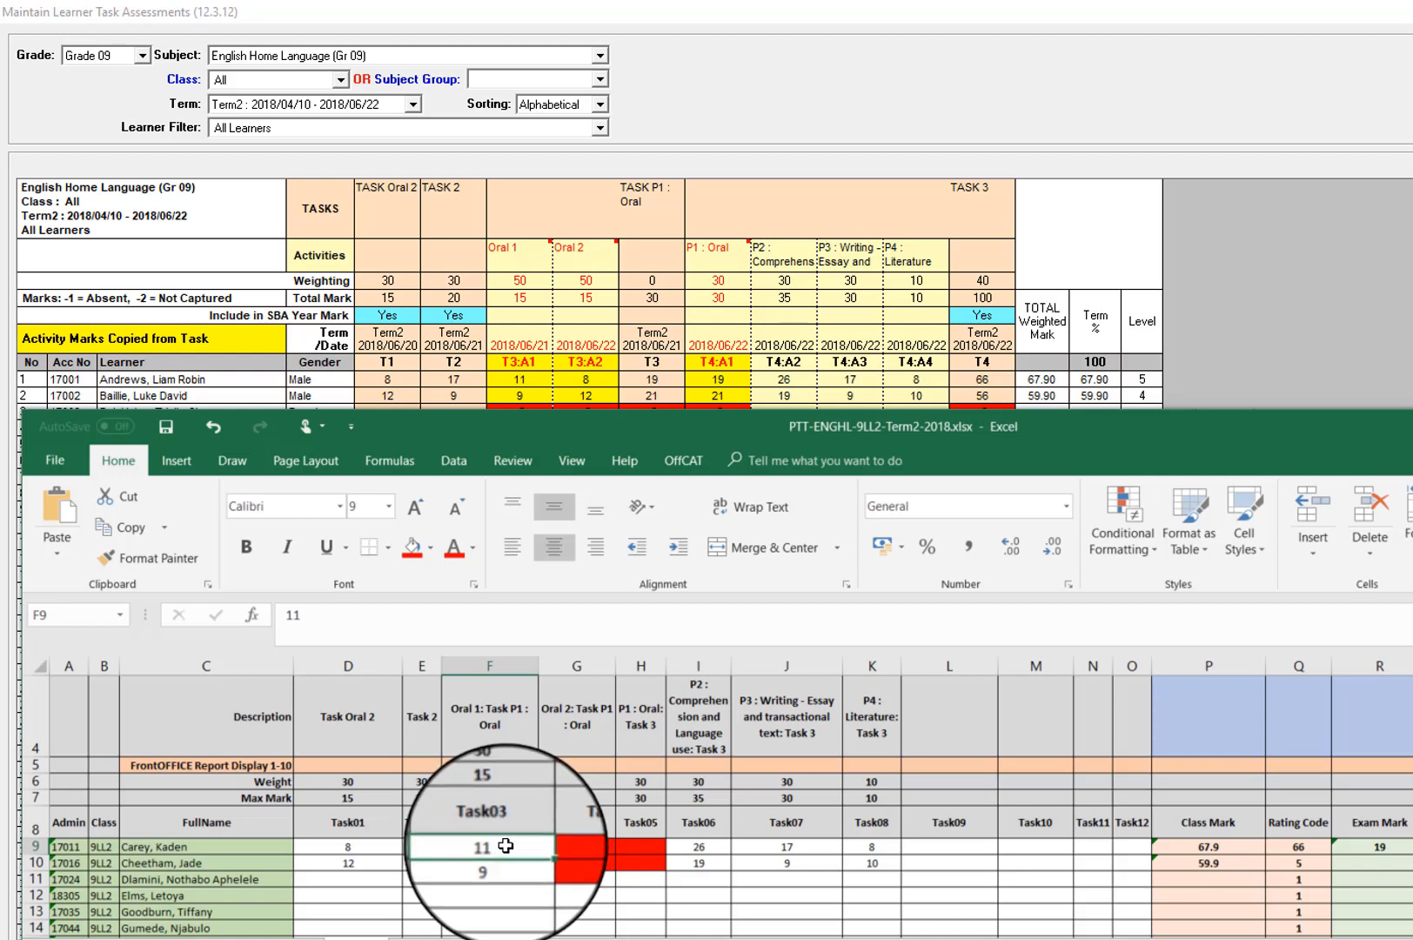
drag(505, 846, 503, 910)
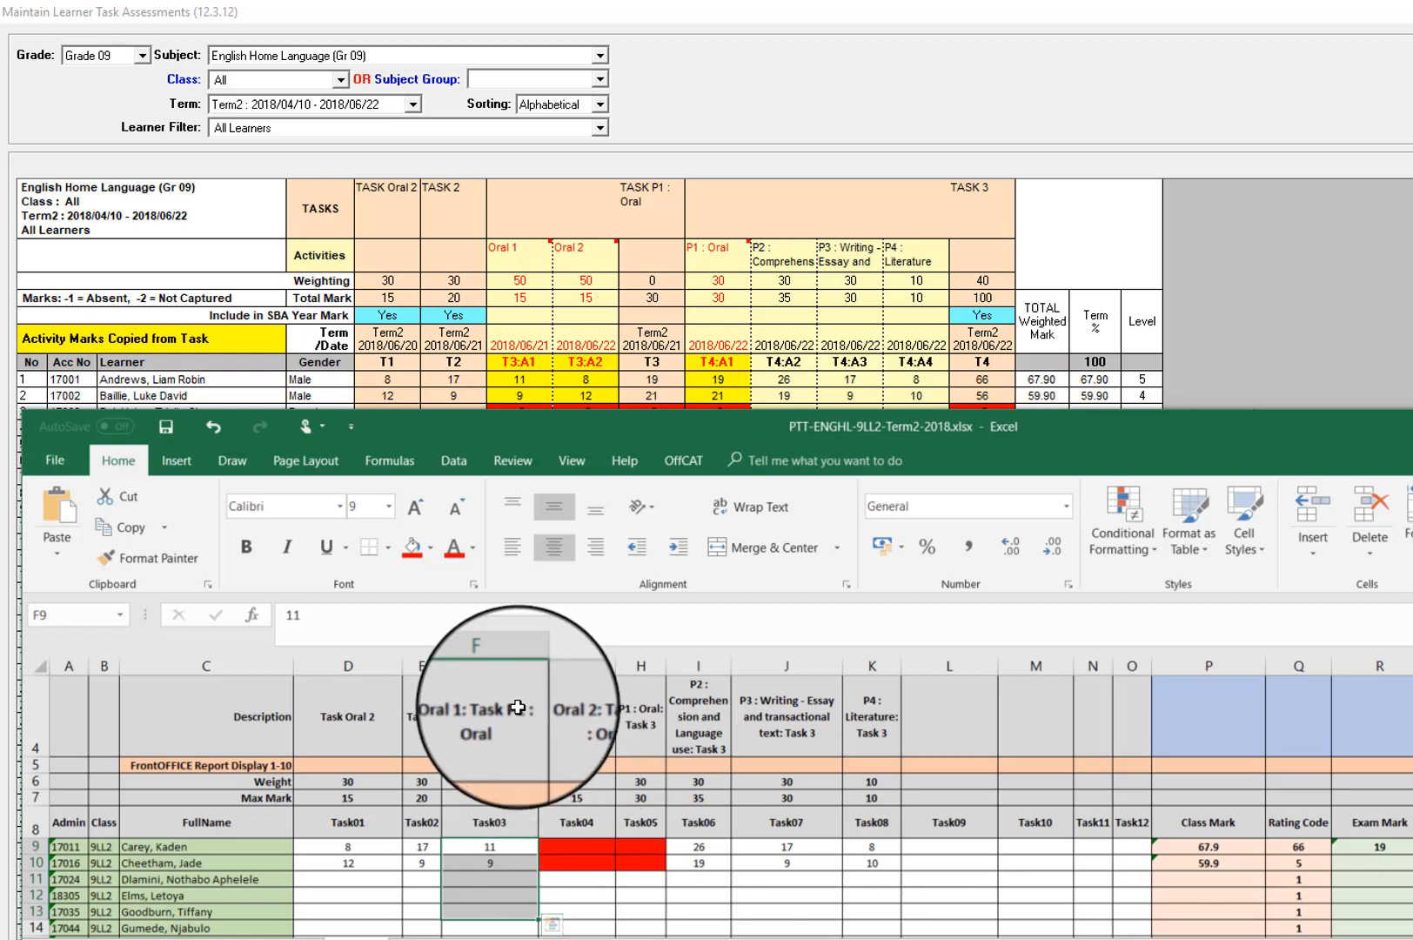
Examine the blocked oral cells G9:H10 next to the Oral 1 marks in F9:F10.
click(588, 847)
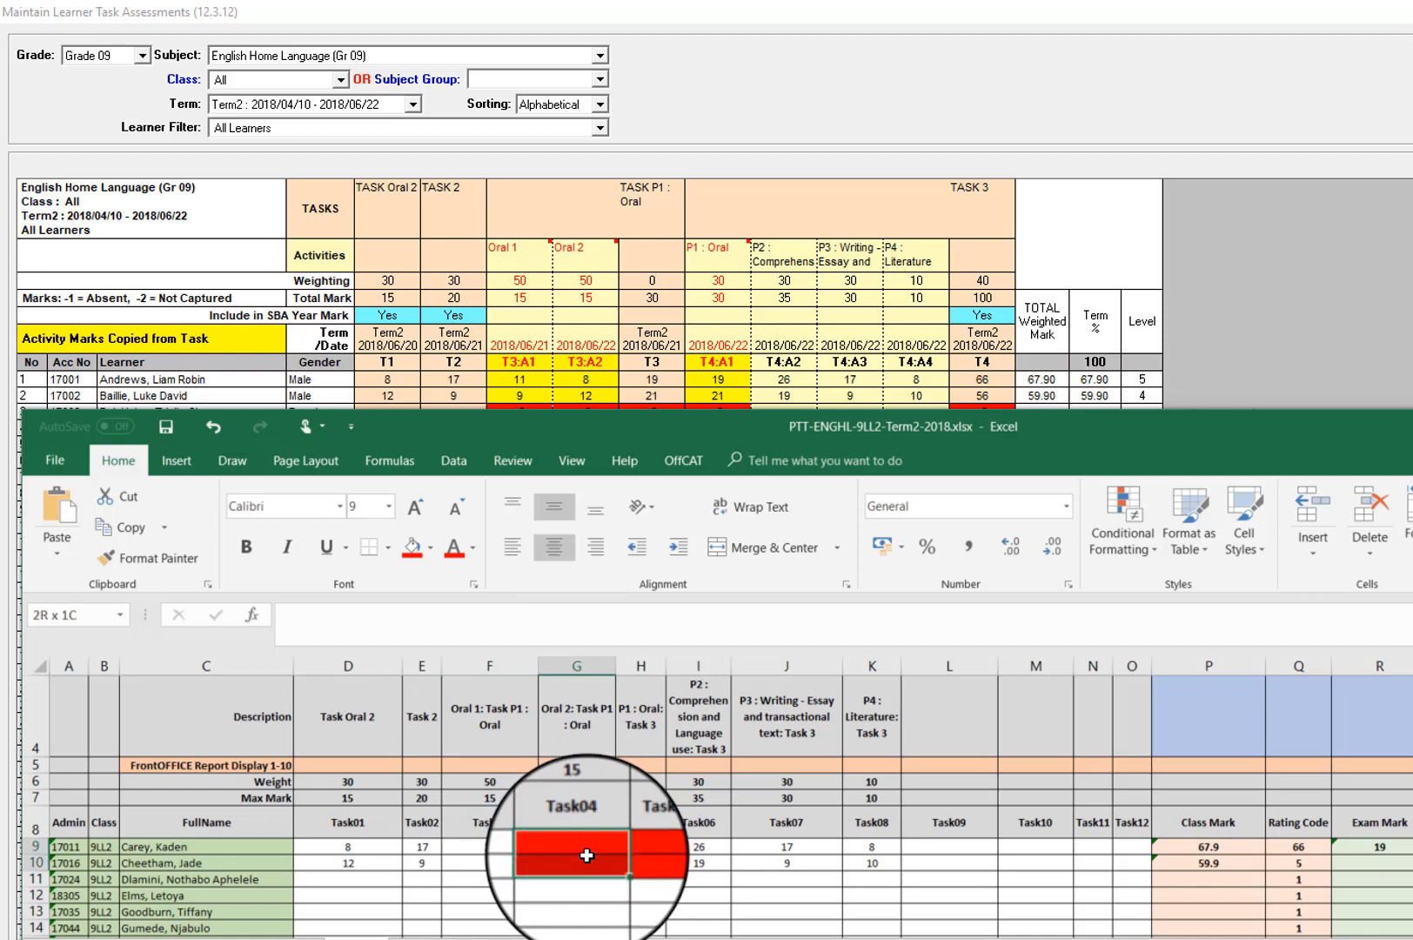
mouse_move(587, 856)
mouse_down()
mouse_move(637, 855)
mouse_move(604, 857)
mouse_up()
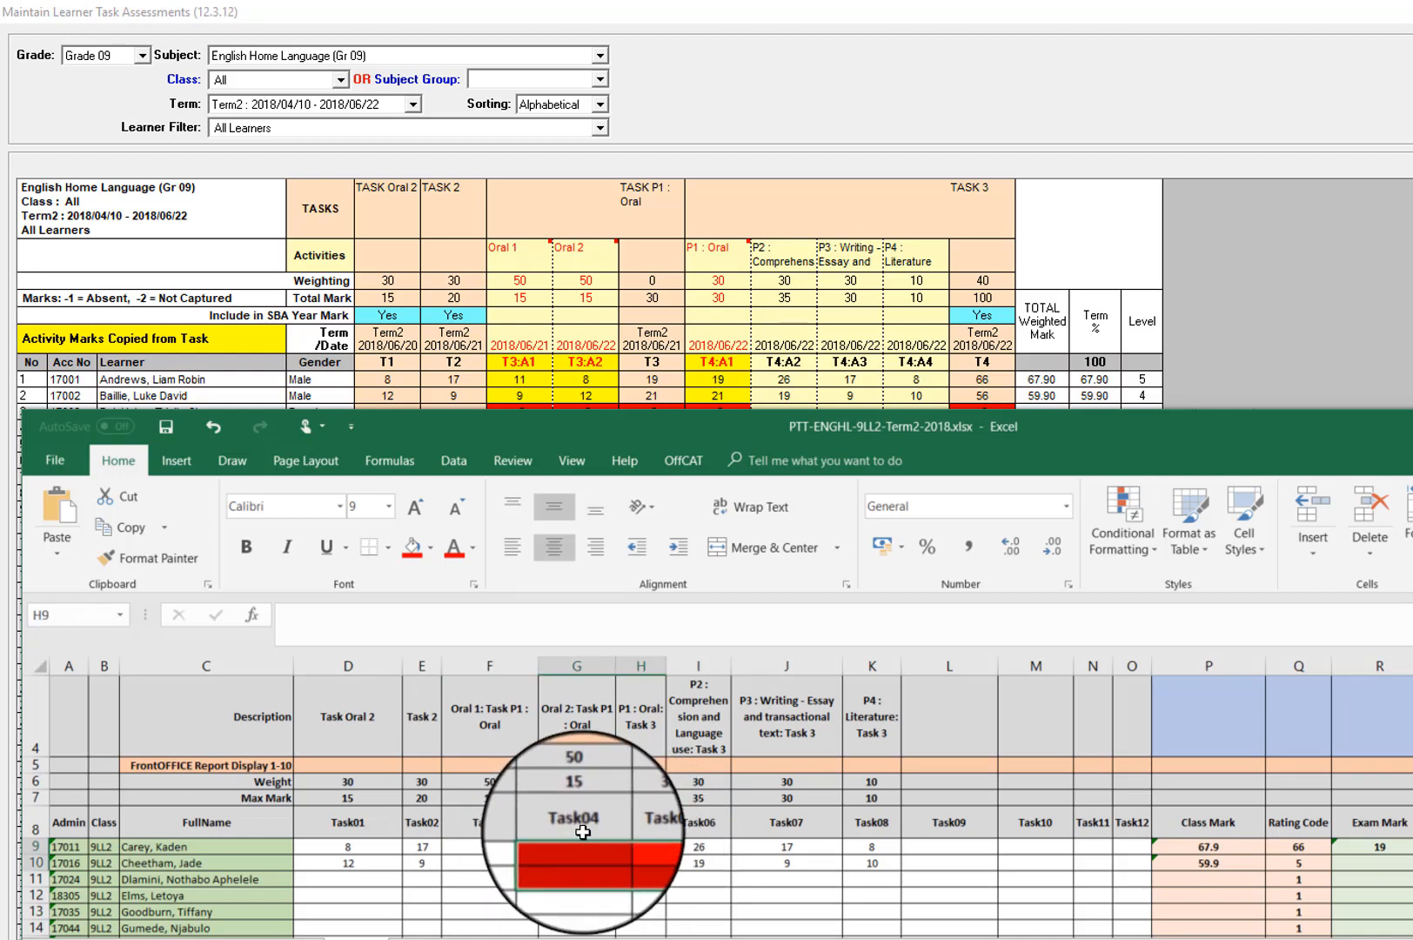
drag(512, 845, 561, 851)
Examine the curriculum, task and activity references in rows 1 to 3 for Task Oral 2, Task 2, Oral 1 and Oral 2.
scroll(557, 784, up, 1)
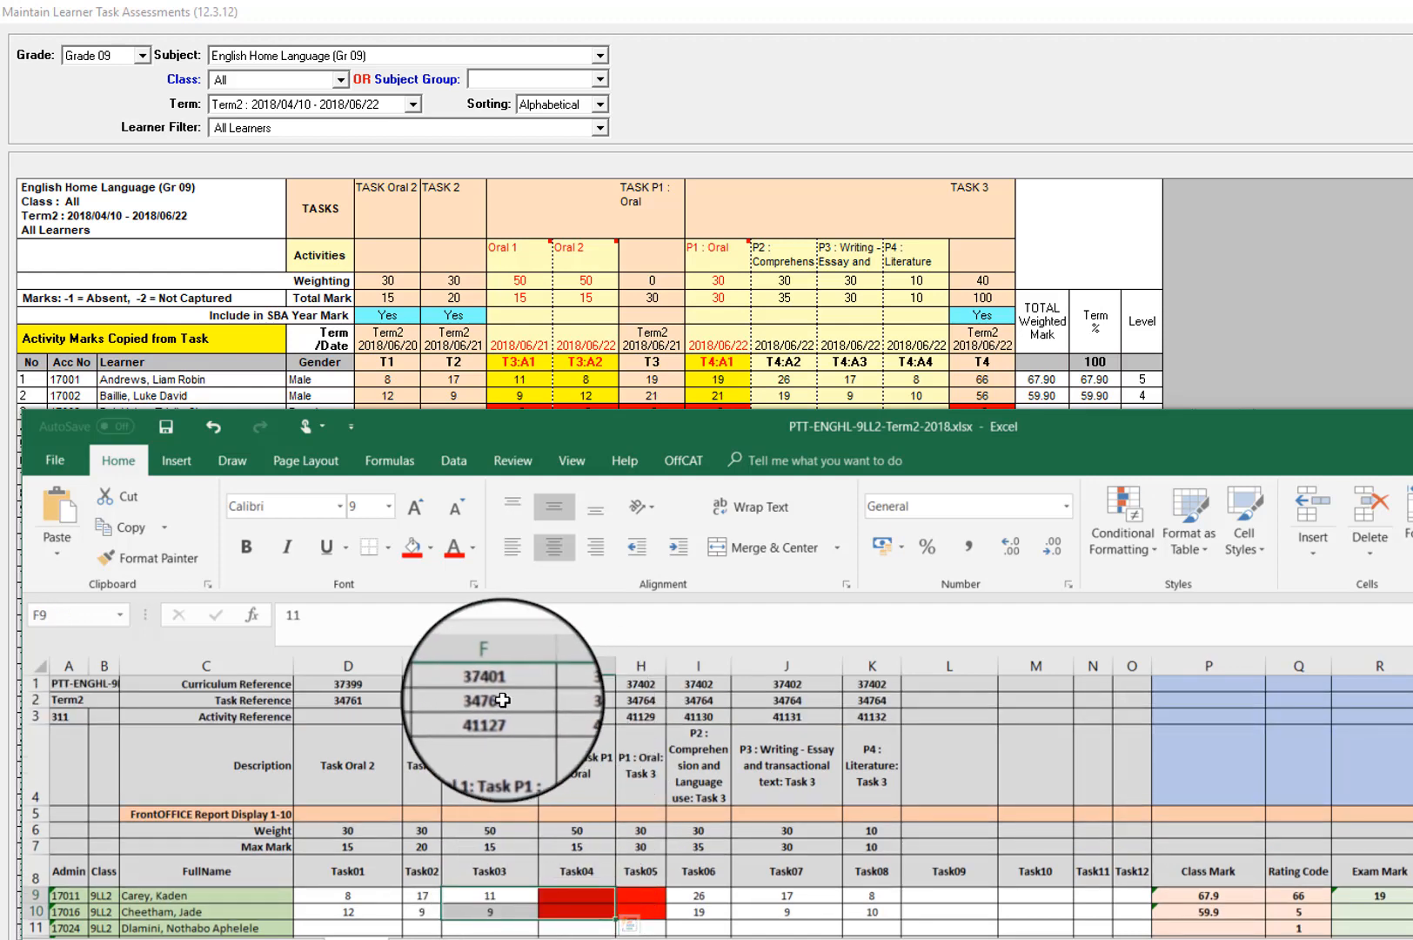
mouse_move(510, 700)
mouse_down()
mouse_move(576, 700)
mouse_move(477, 701)
mouse_move(572, 701)
mouse_move(492, 703)
mouse_move(573, 717)
mouse_move(508, 699)
mouse_up()
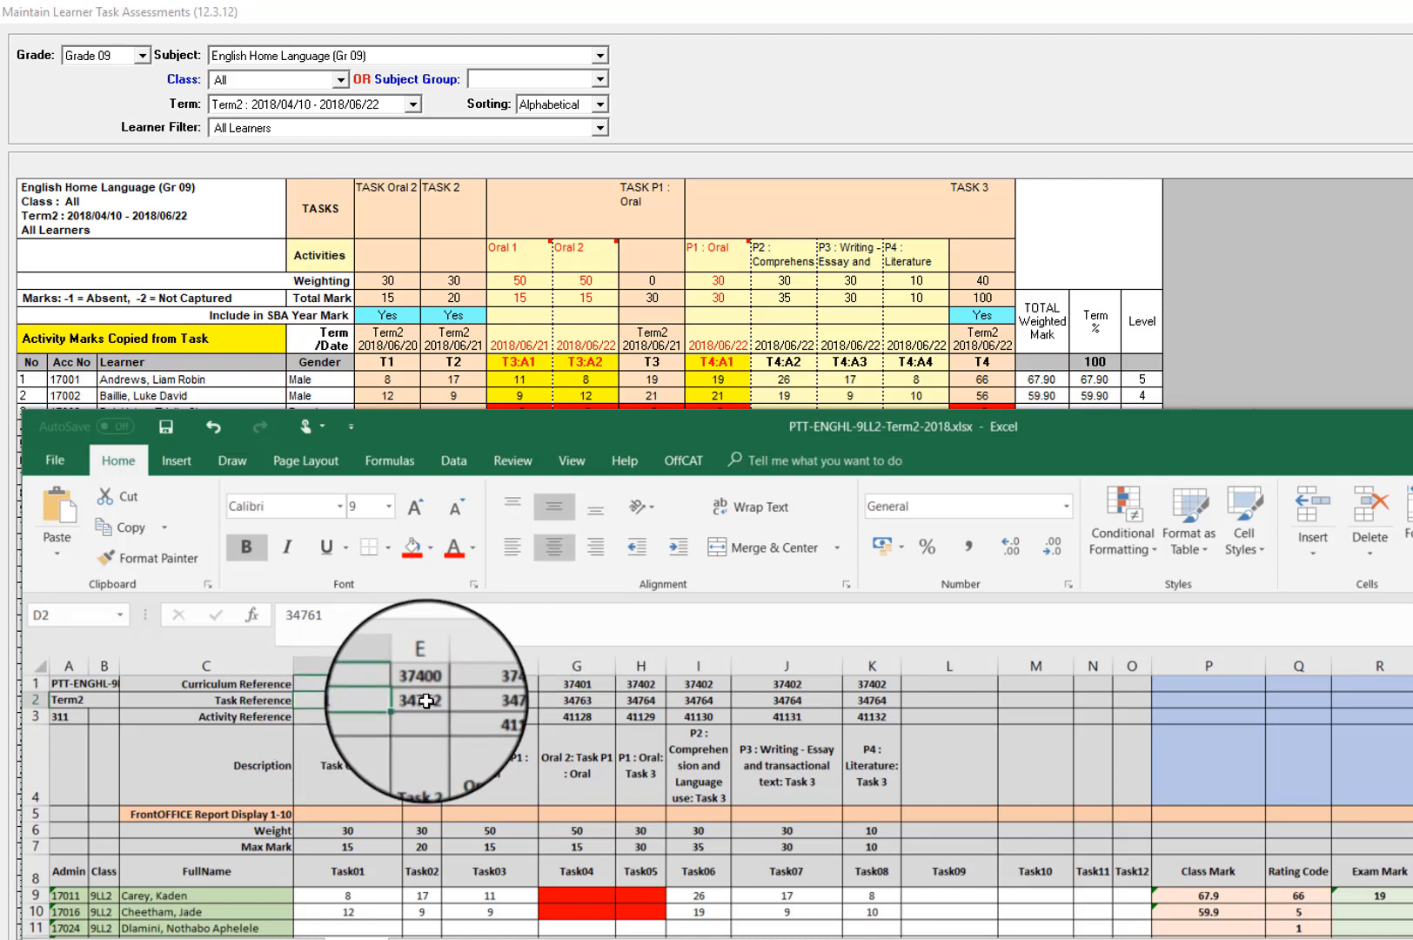
click(426, 700)
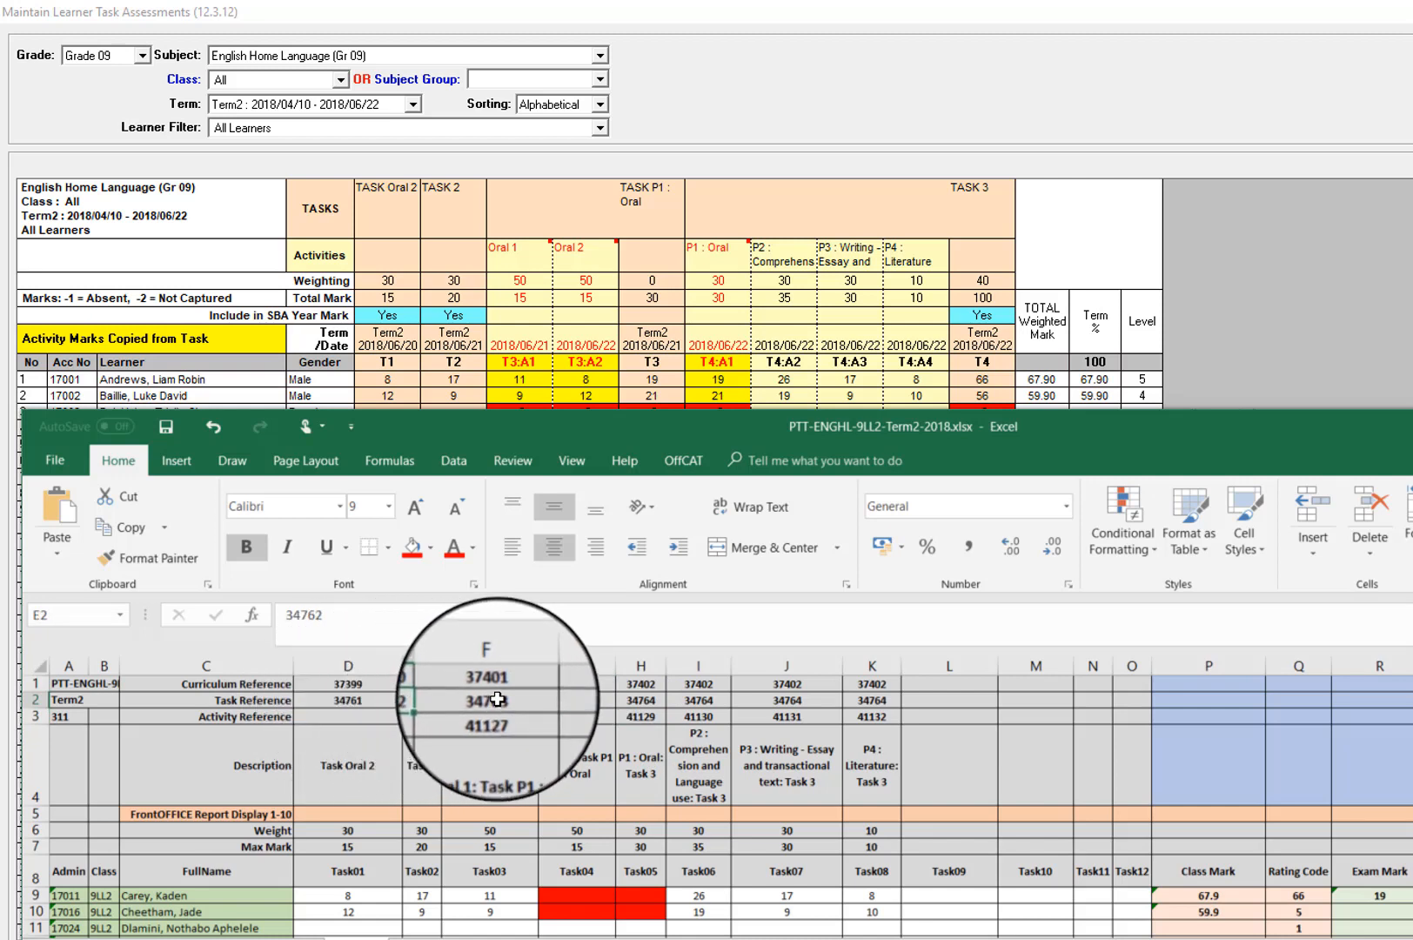
drag(423, 716, 348, 717)
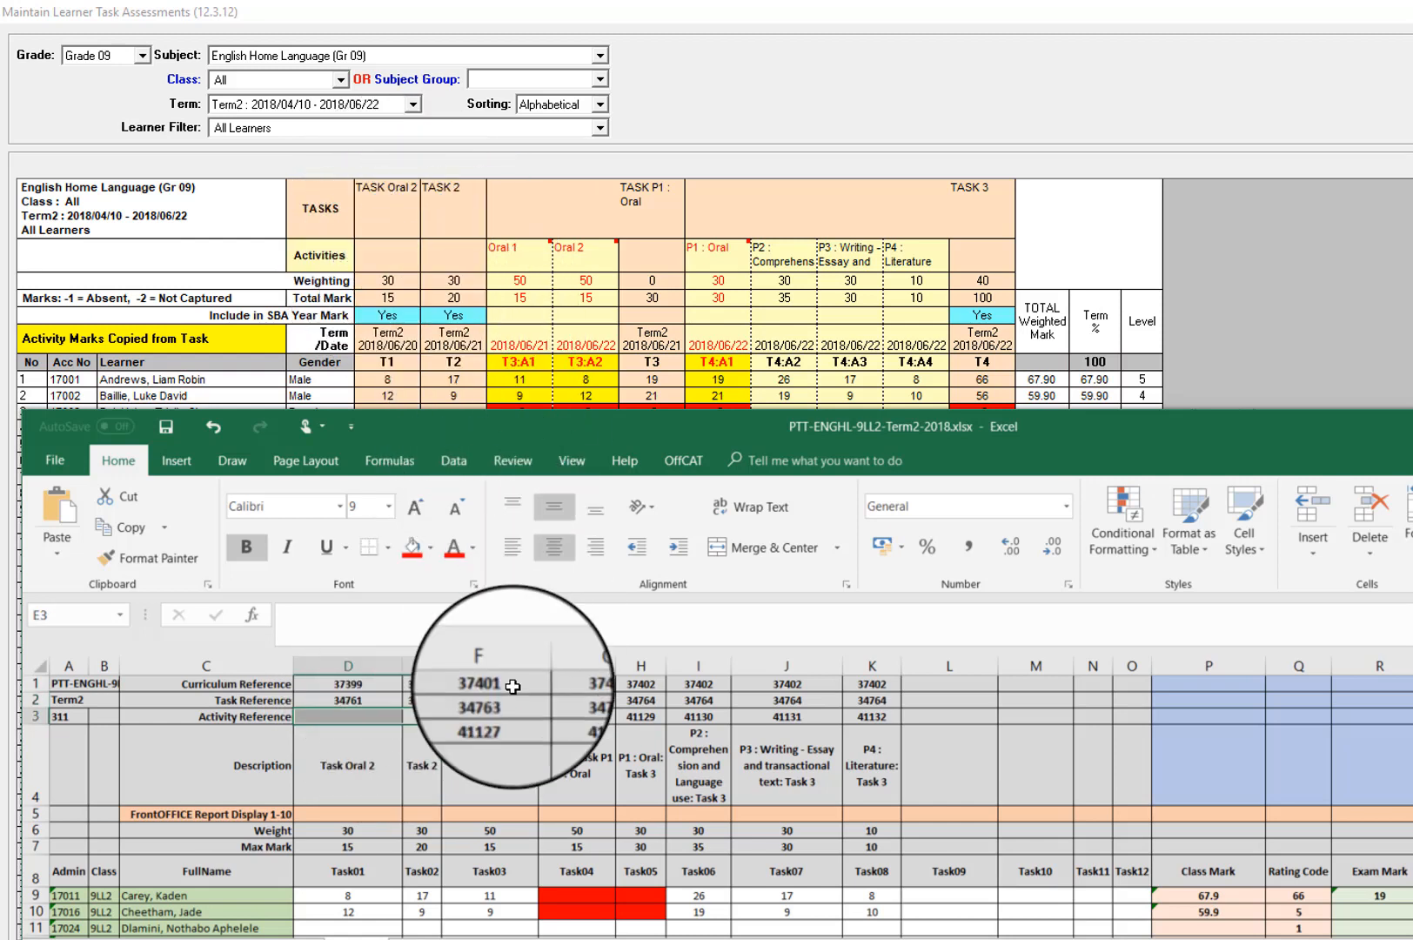
drag(496, 701, 575, 719)
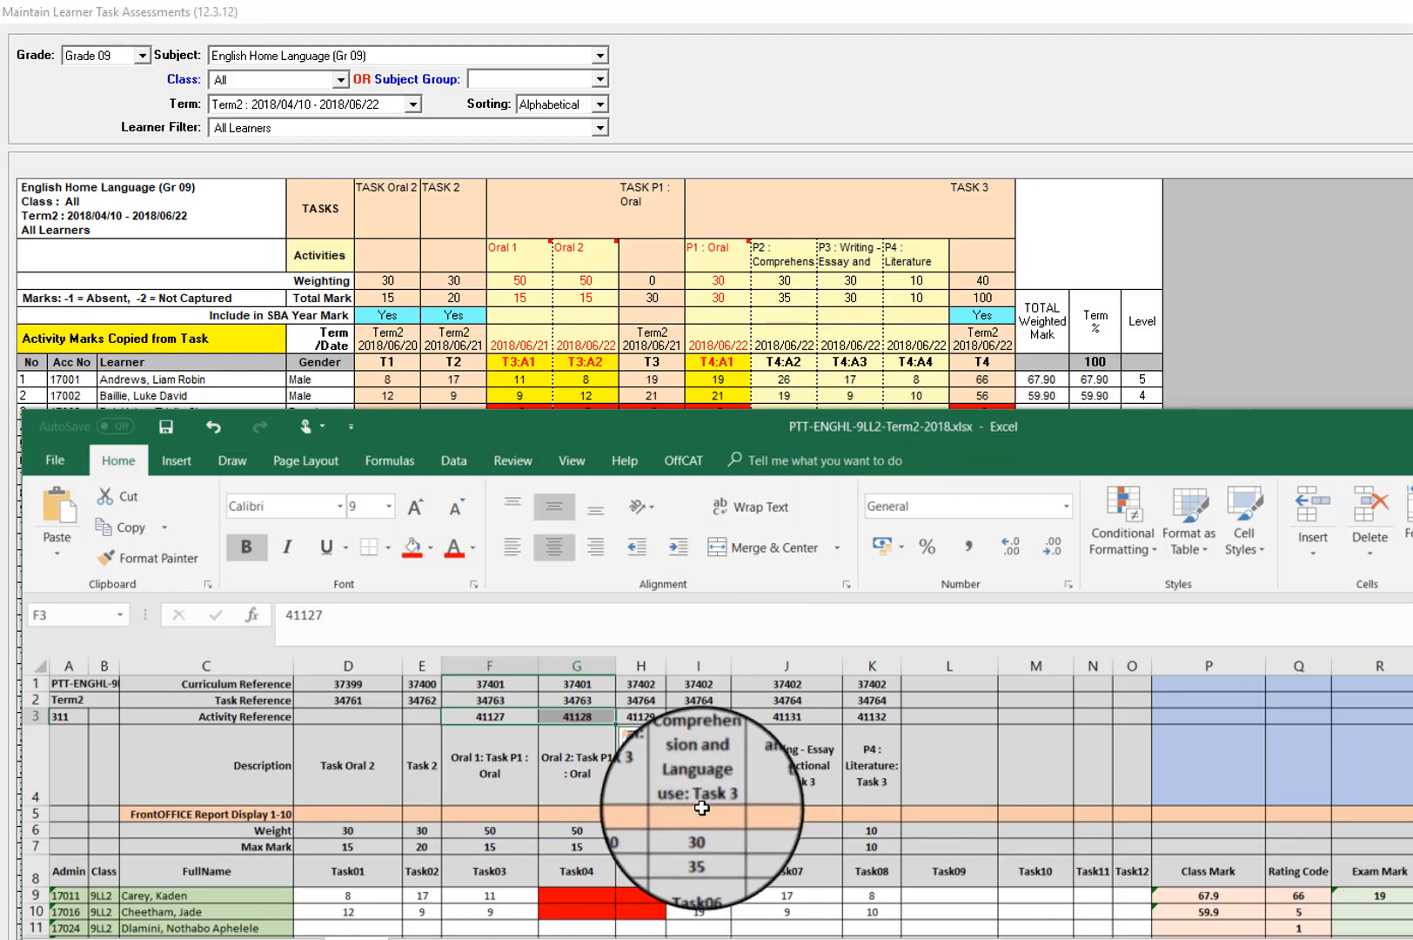
Examine the Task 3 columns H to K, covering their shared task reference, the P1 : Oral column and the marks in I9:K9.
drag(705, 895, 853, 896)
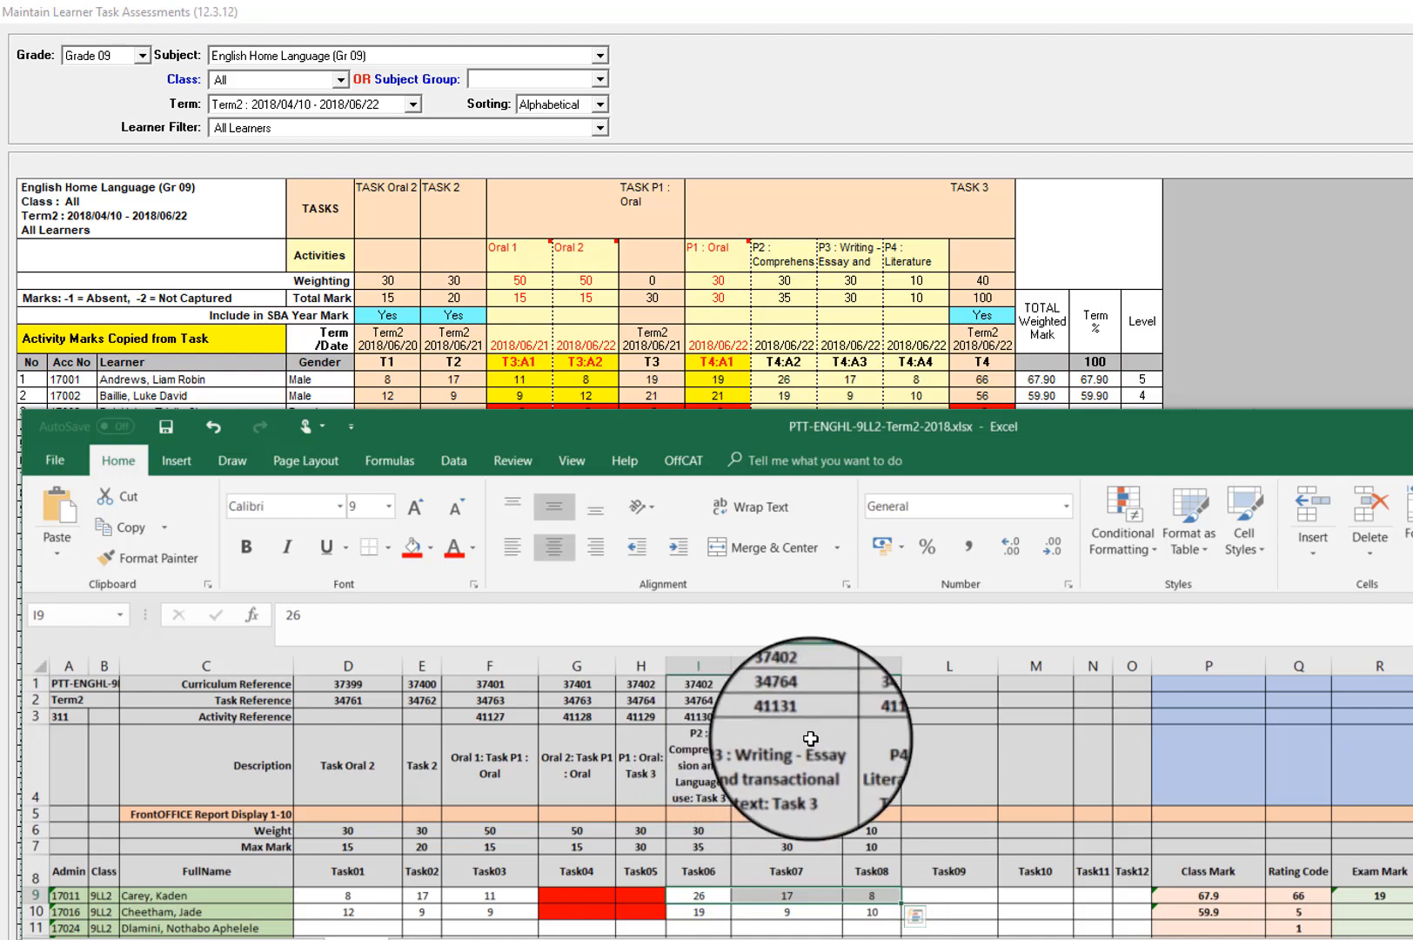
drag(641, 700, 871, 701)
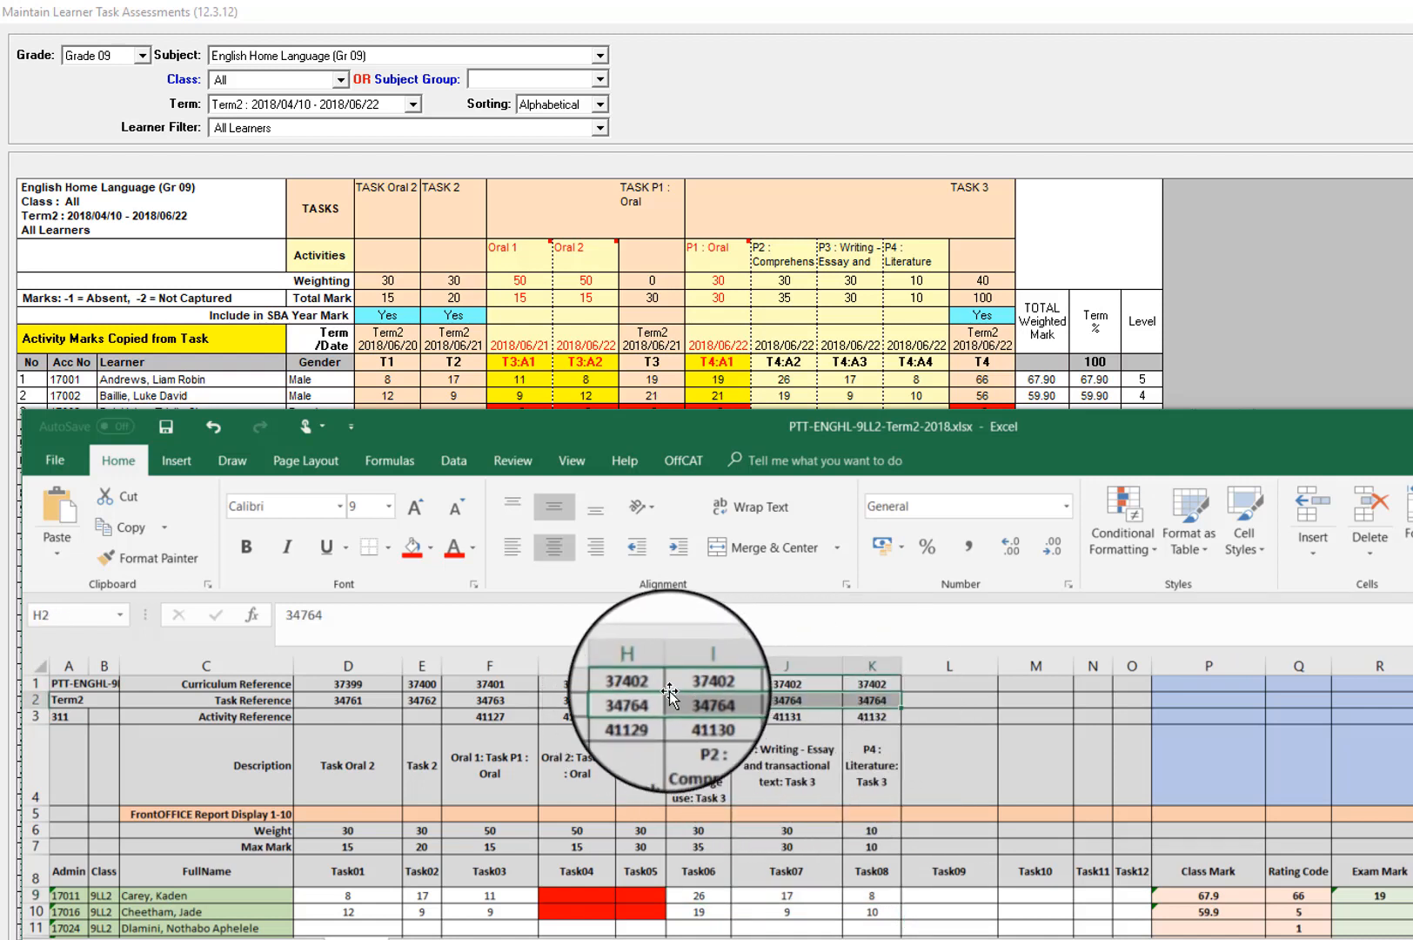
drag(617, 682, 873, 918)
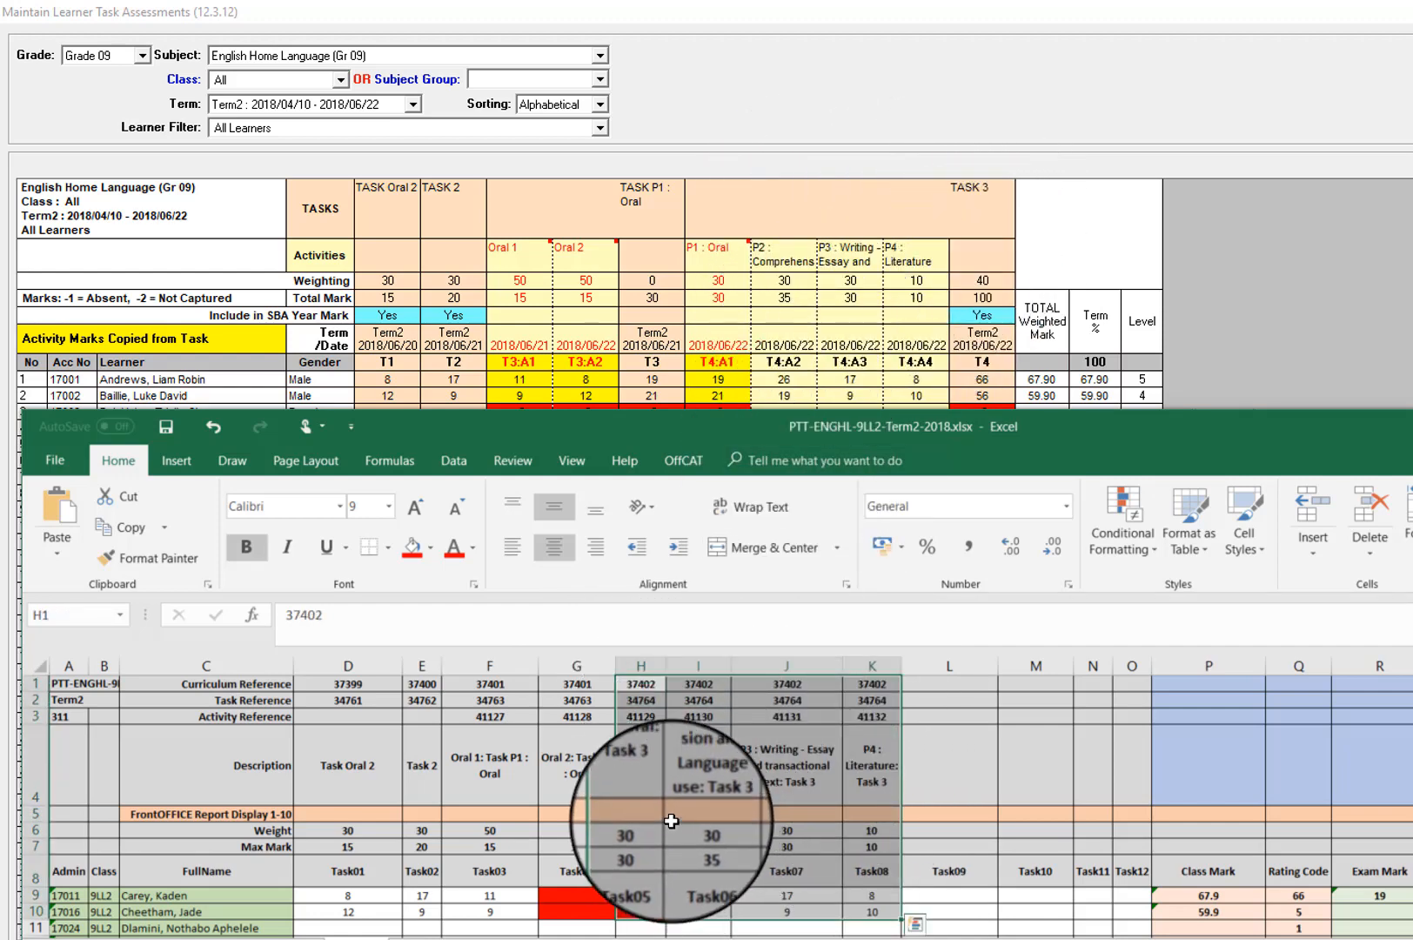
drag(640, 684, 642, 918)
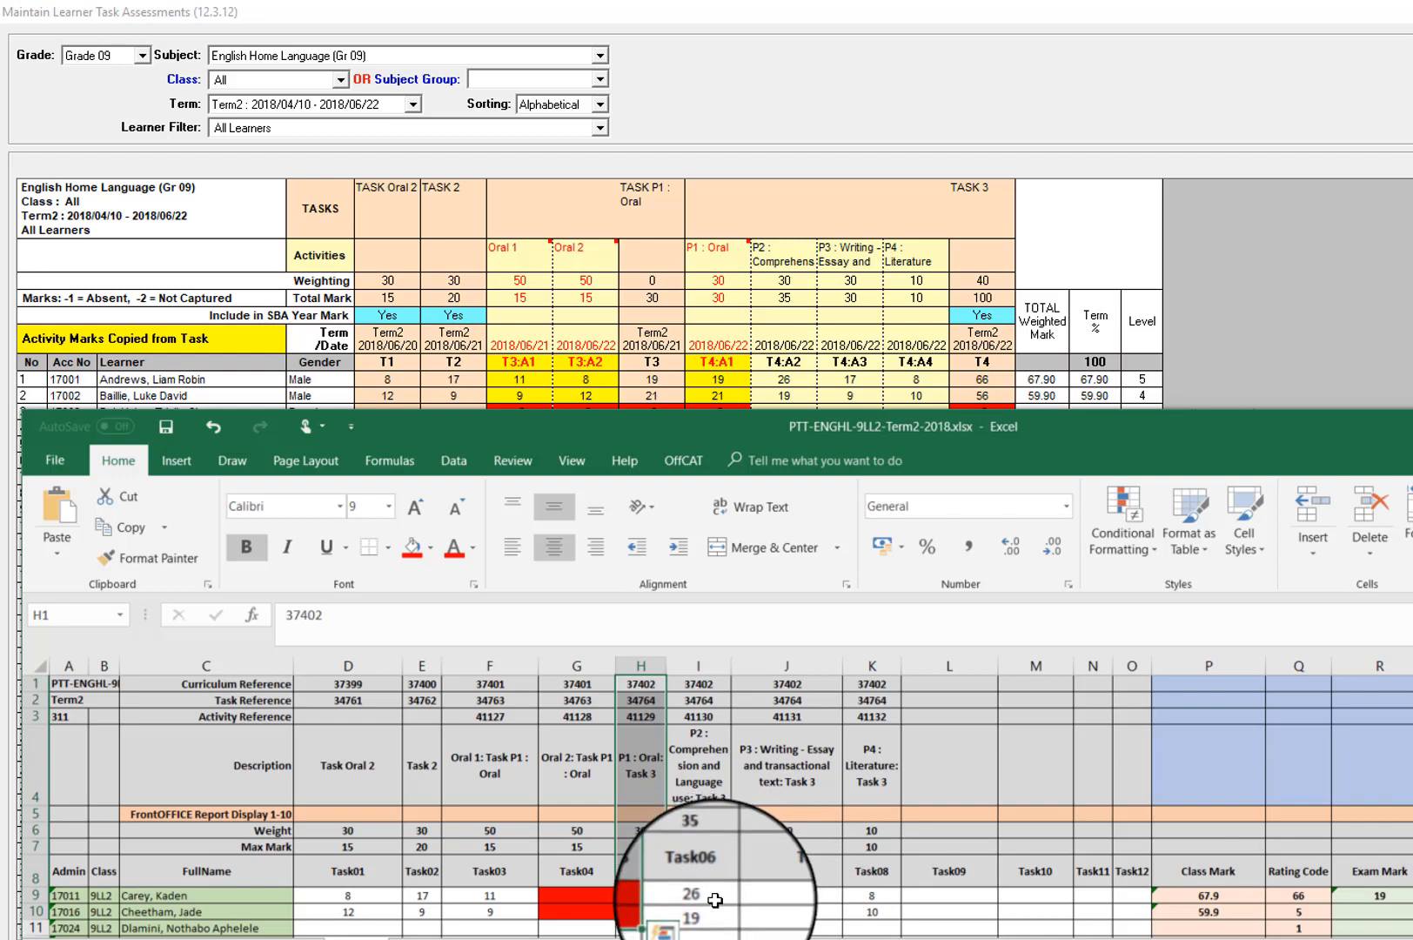
drag(861, 896, 862, 896)
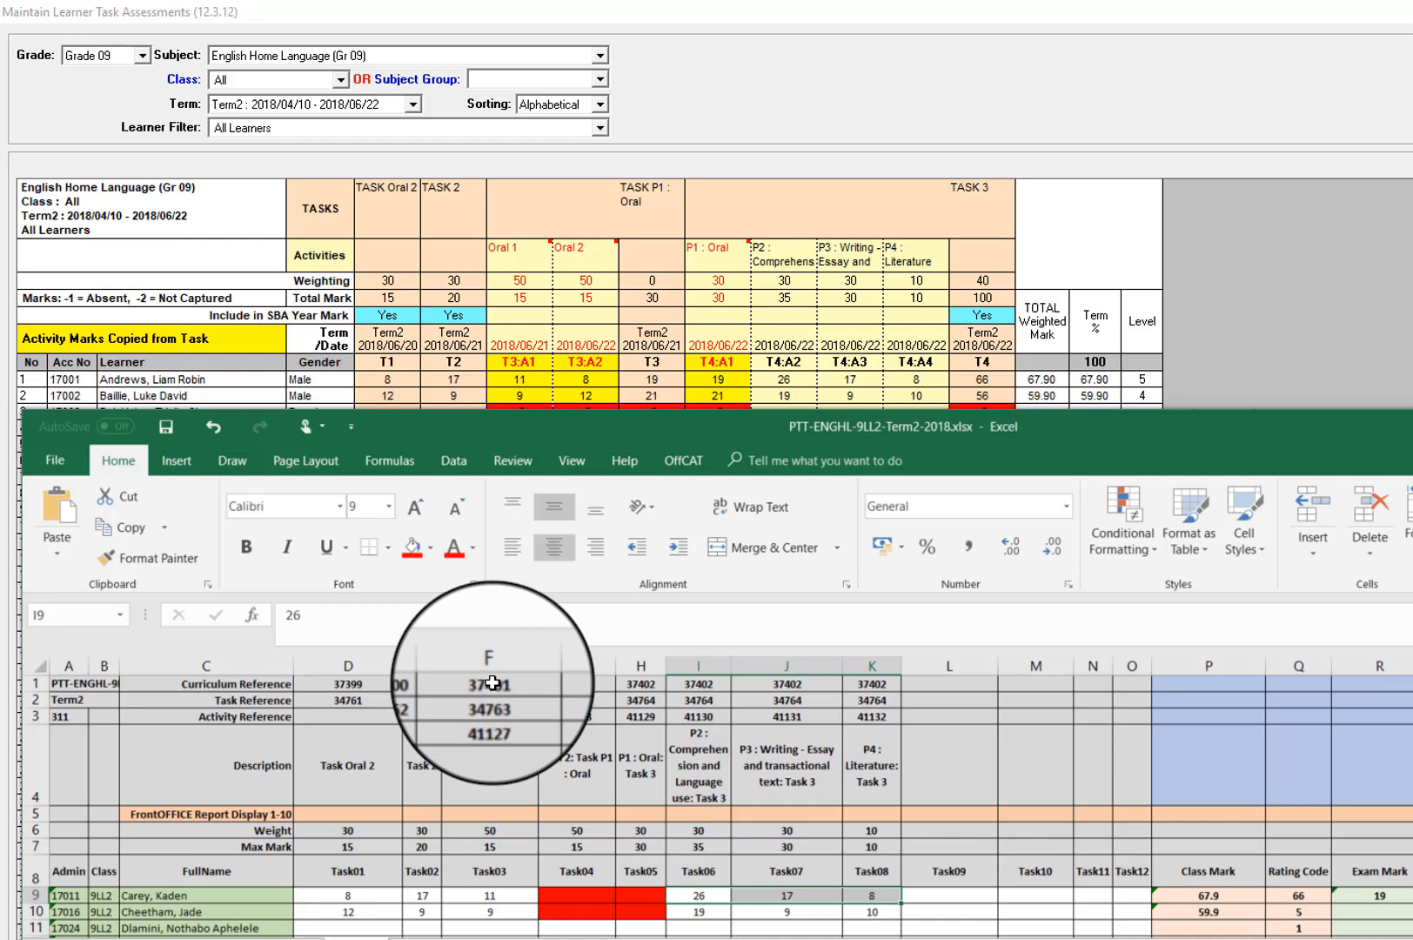
Examine the Oral 1 column from its curriculum reference in F1 down to the learner marks in F10.
drag(492, 684, 491, 907)
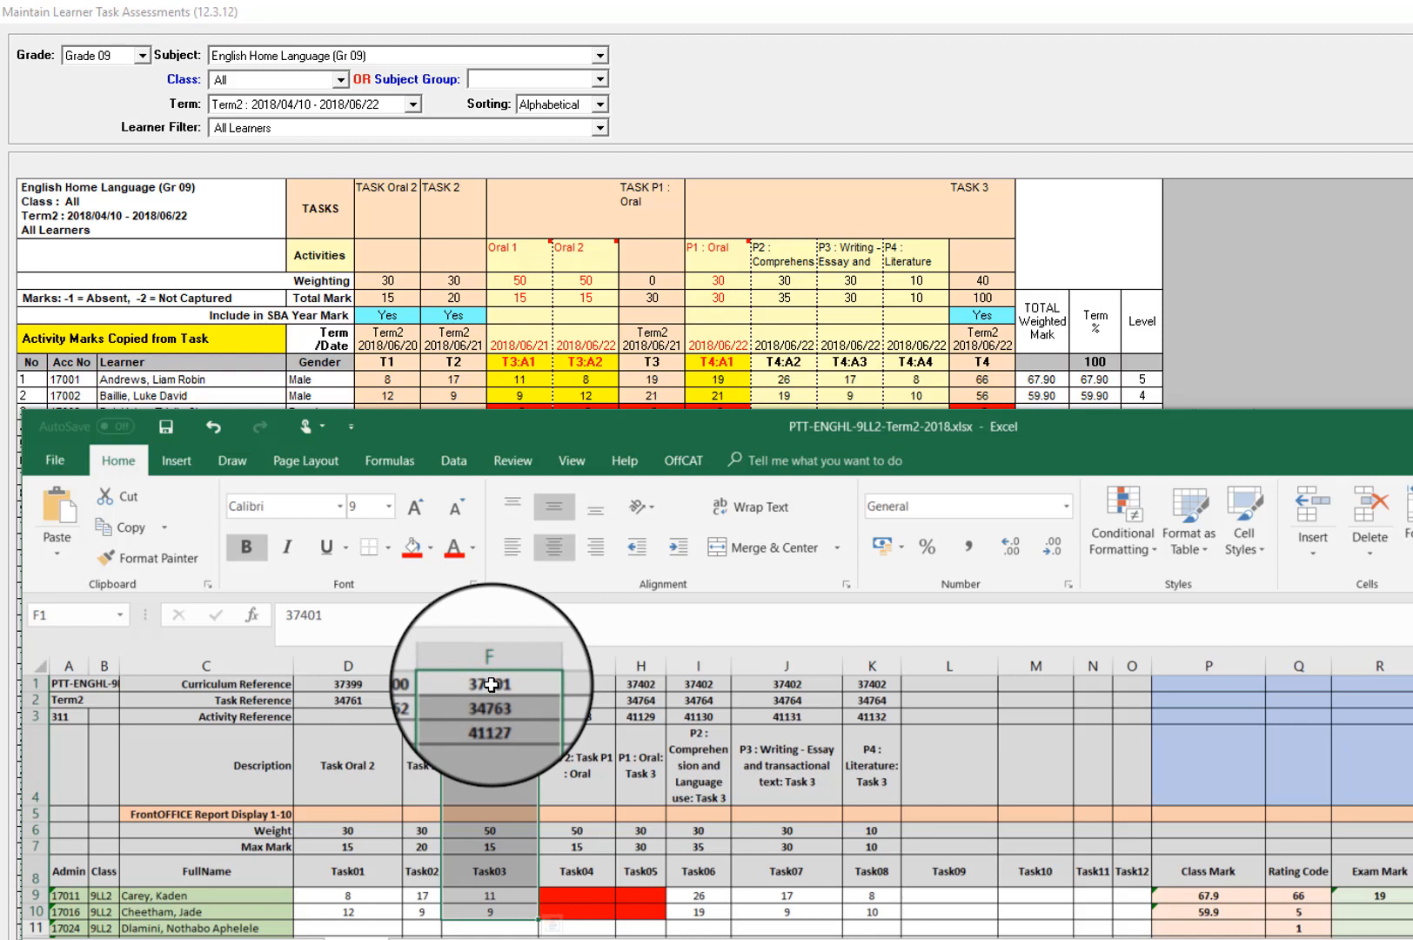
click(503, 760)
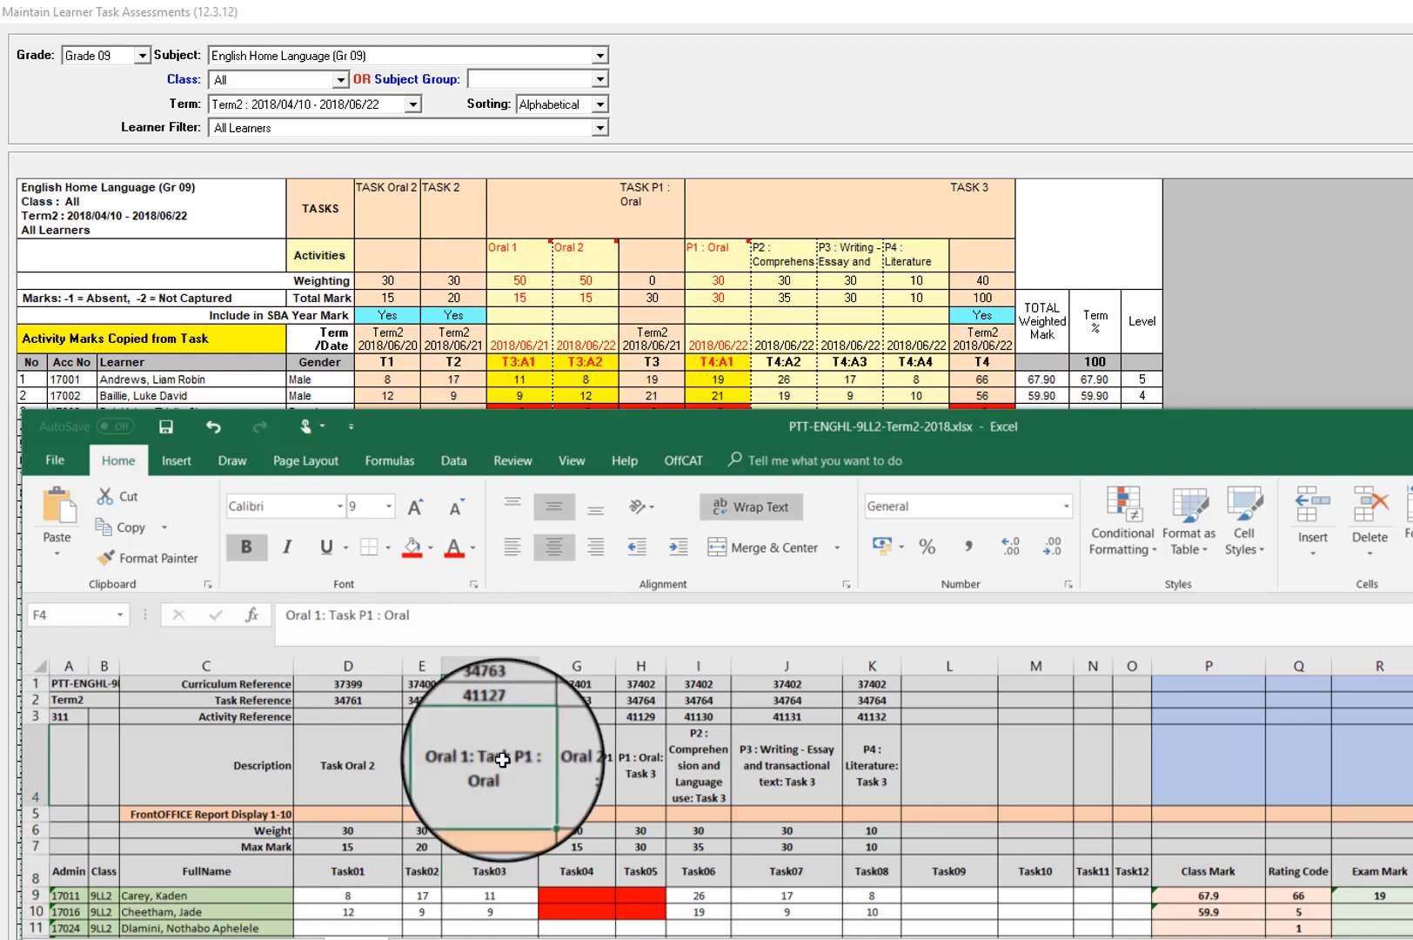
drag(490, 684, 490, 761)
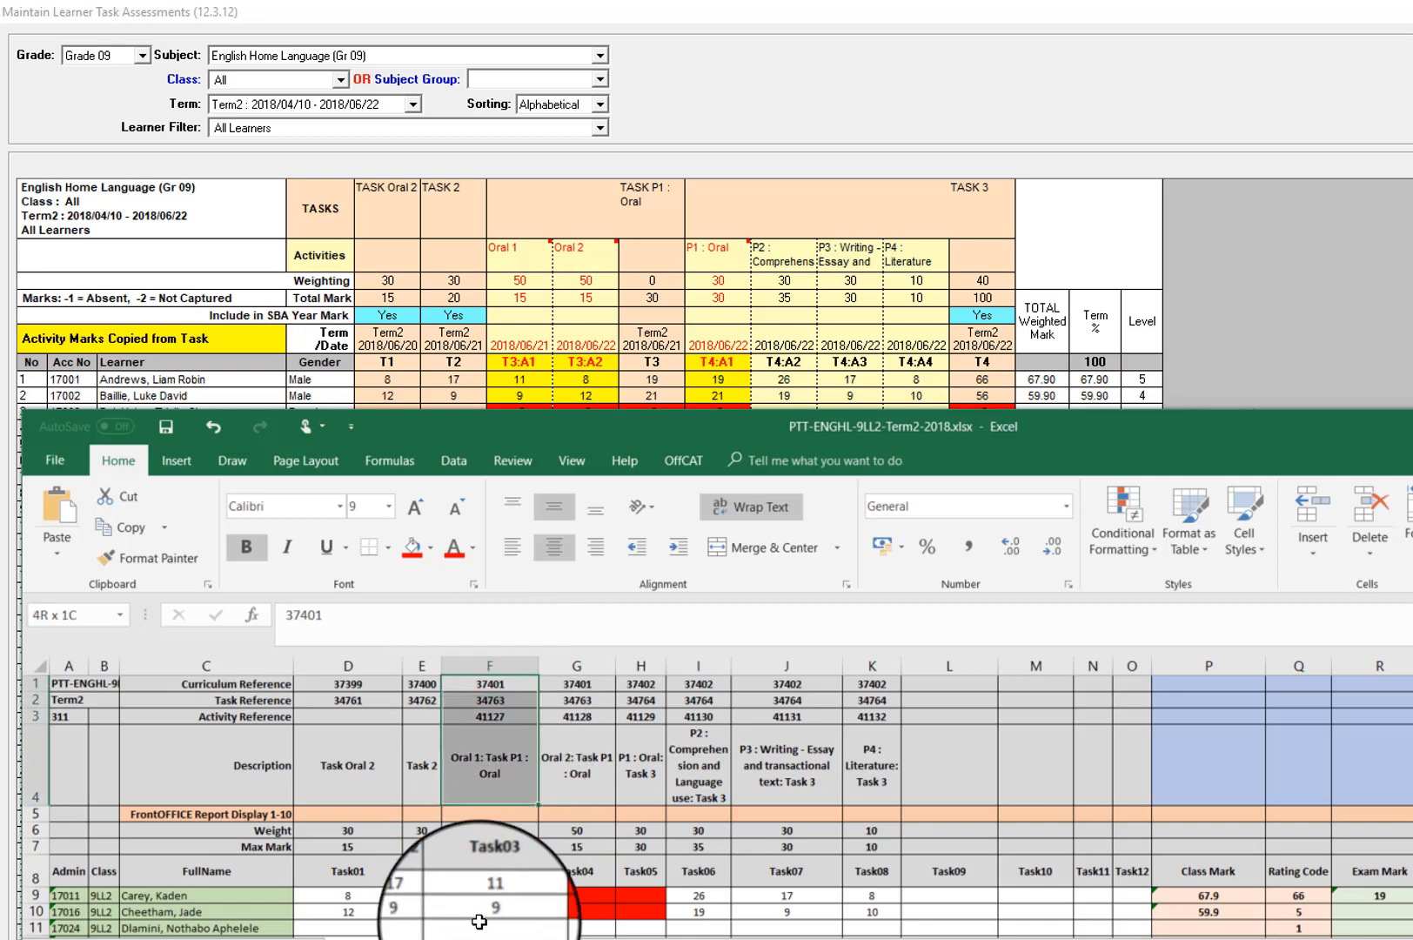
drag(479, 921, 480, 920)
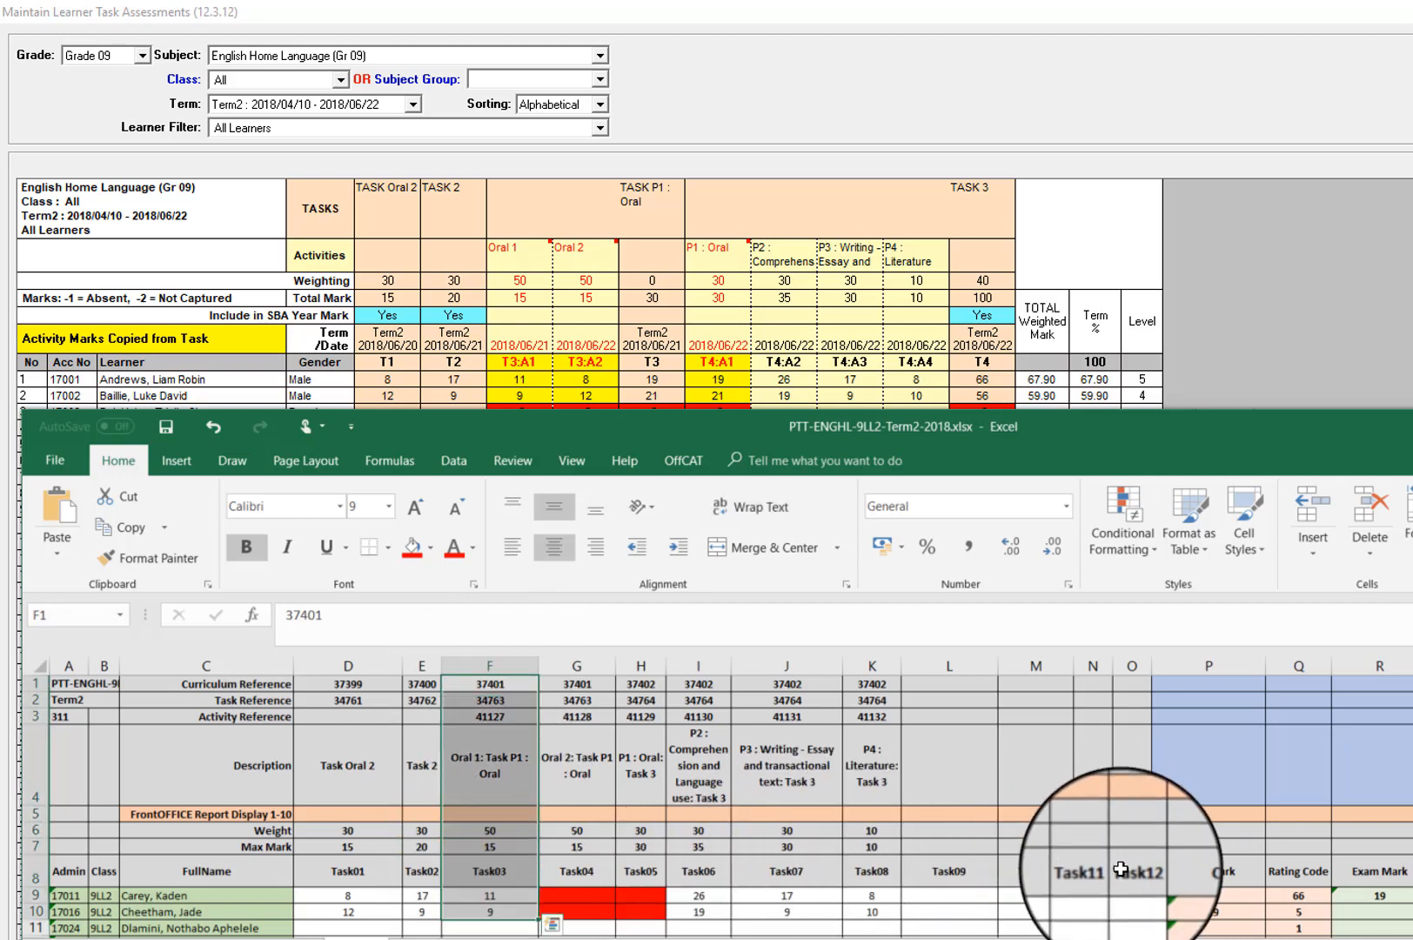
Review the marksheet's task columns from the Task12 heading in O8 through the Task01 to Task08 marks and the empty Task09 cell L9.
click(1121, 871)
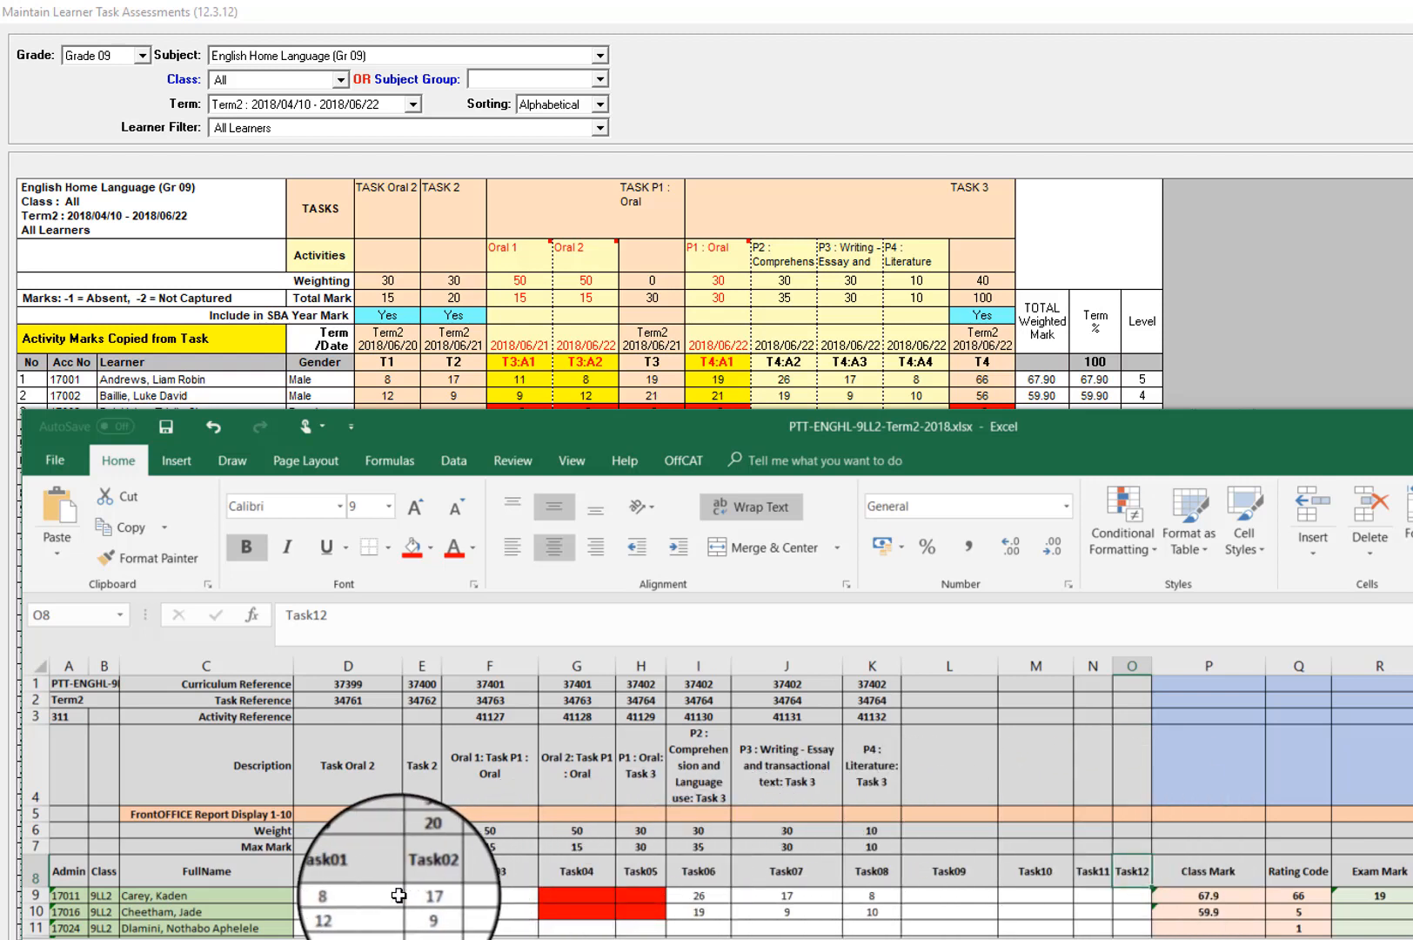
click(353, 894)
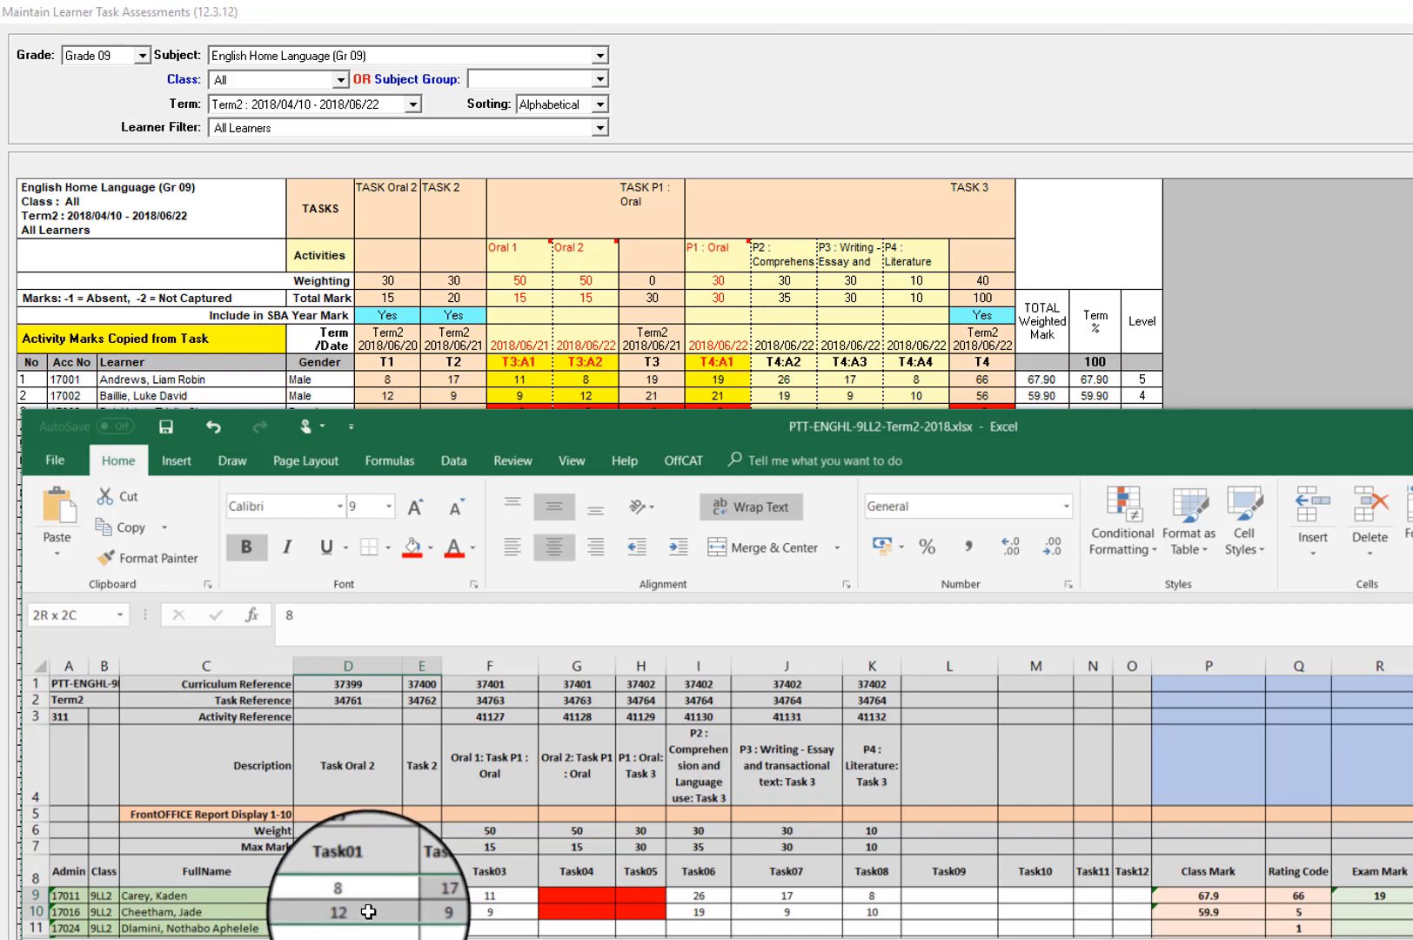
click(429, 877)
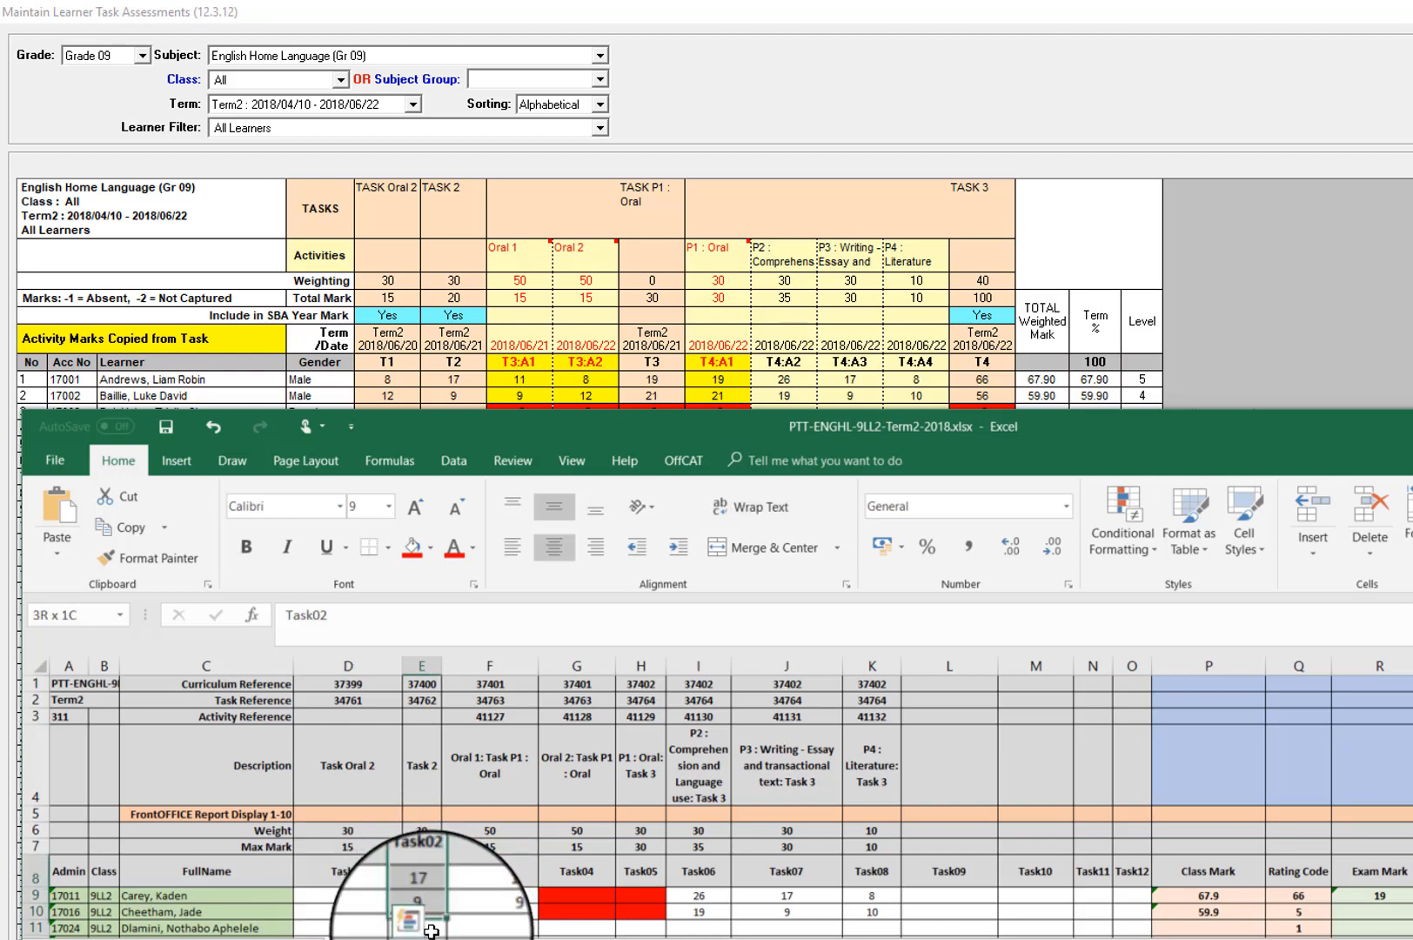
click(497, 860)
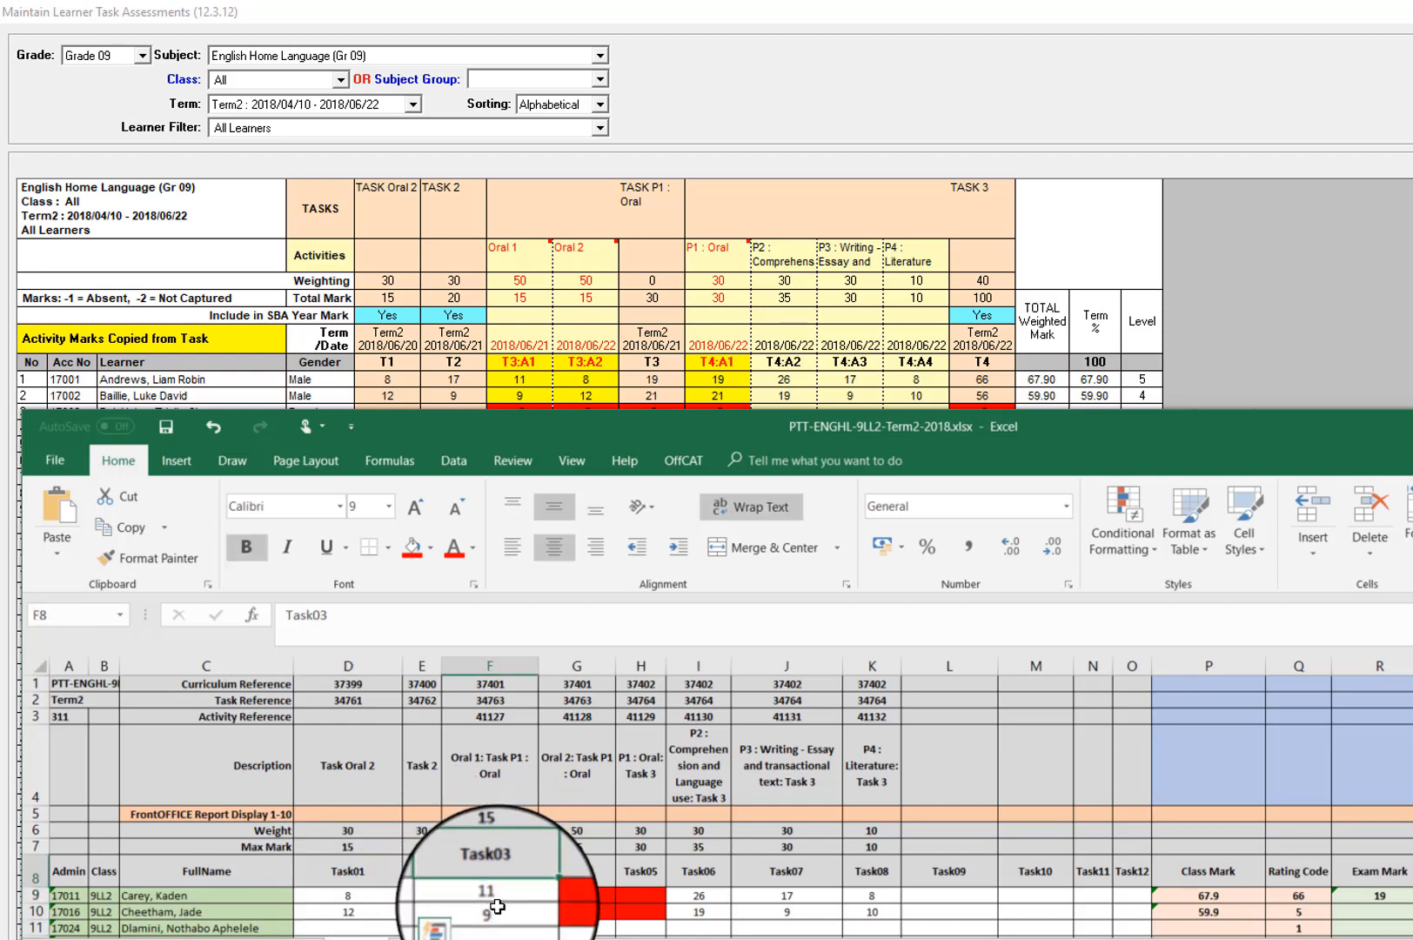
drag(584, 893, 640, 909)
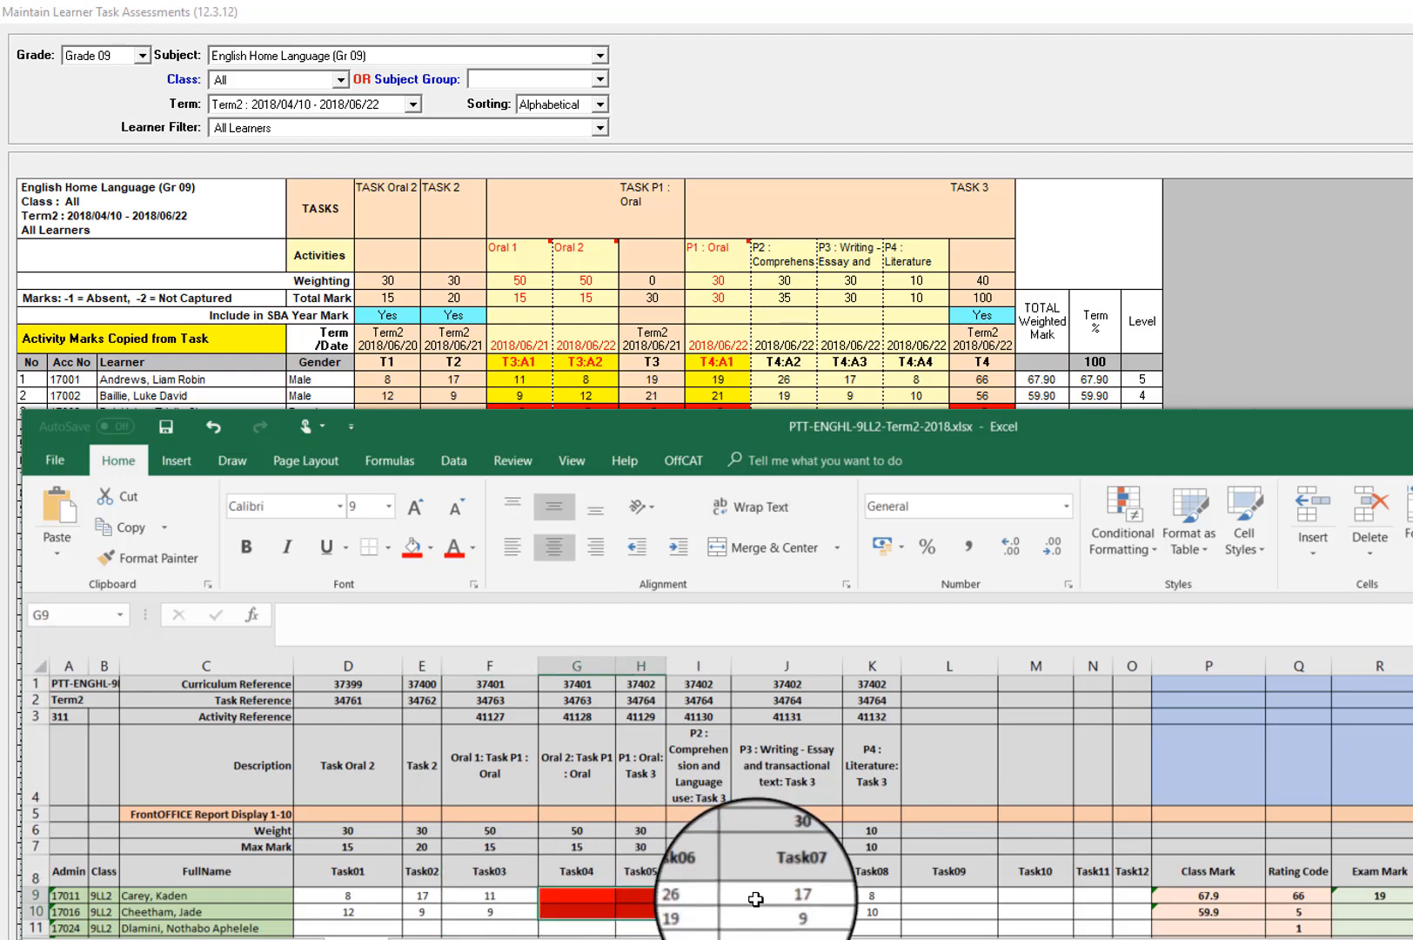
click(707, 895)
drag(830, 914, 875, 913)
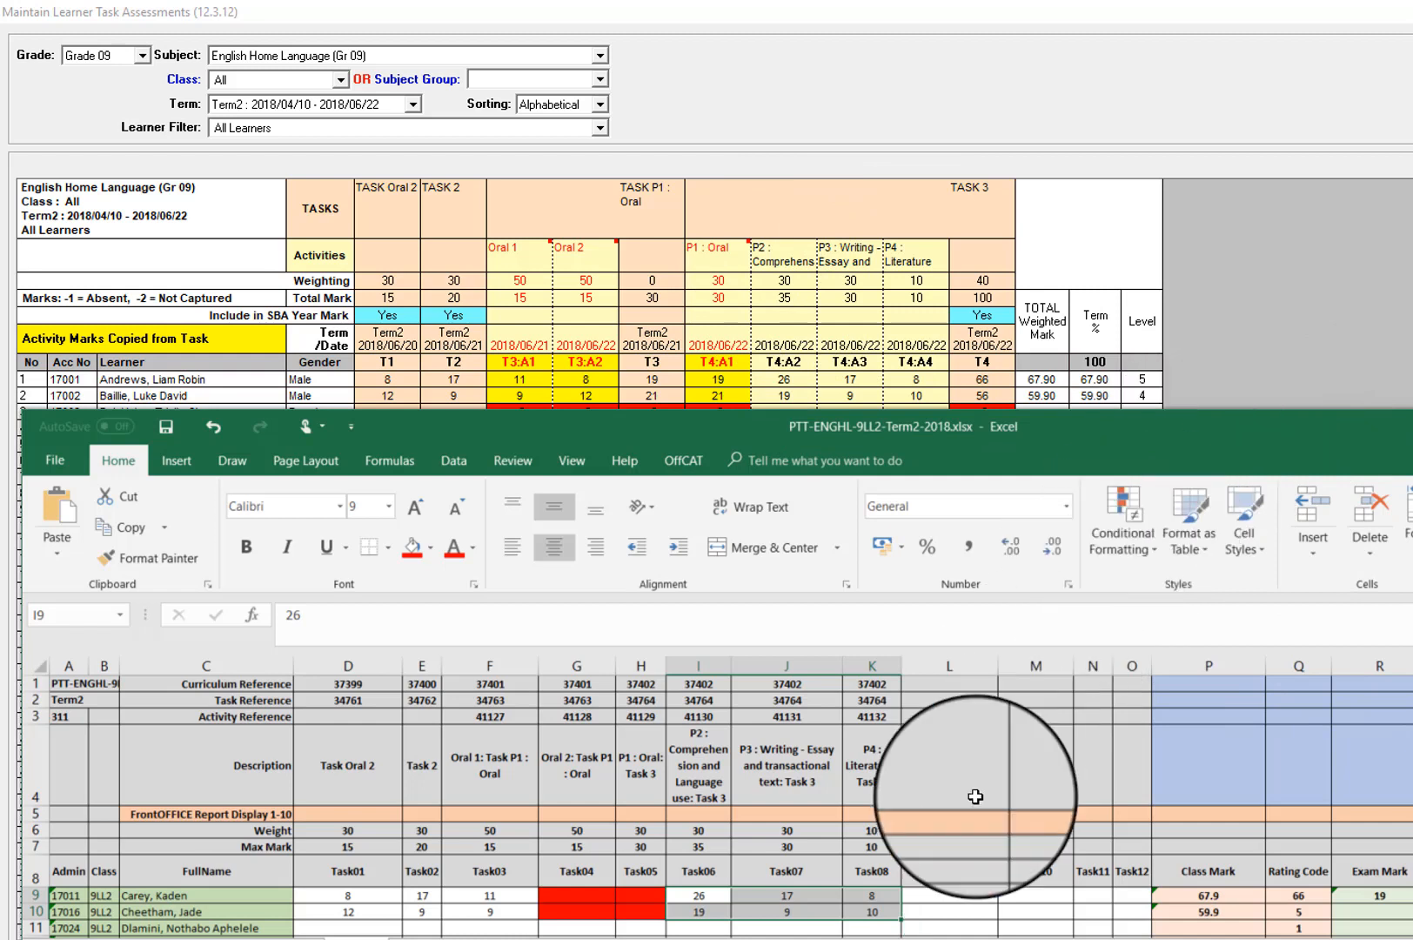
click(959, 901)
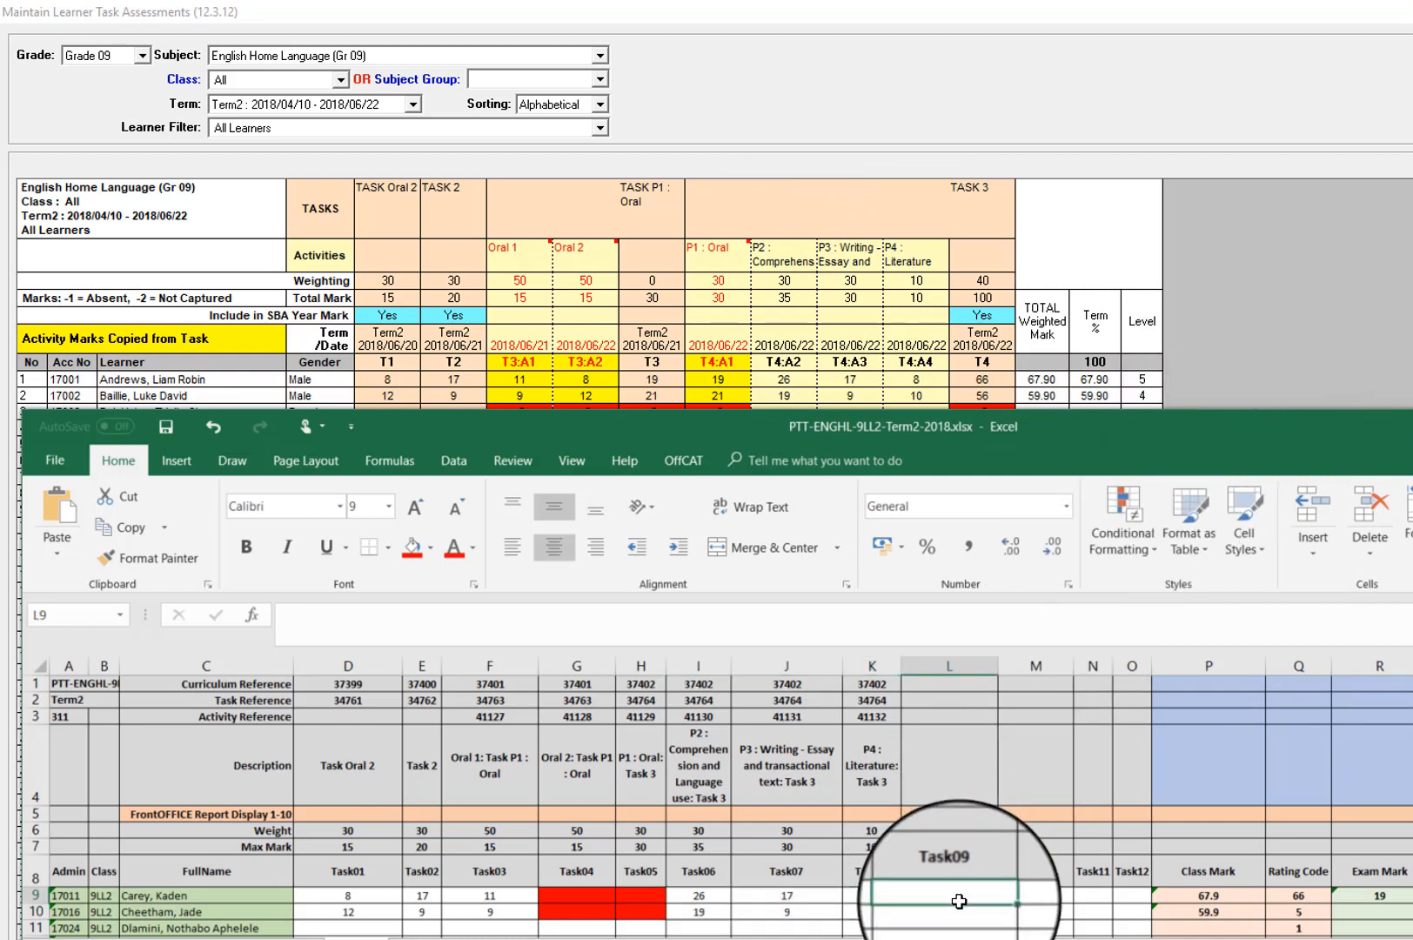